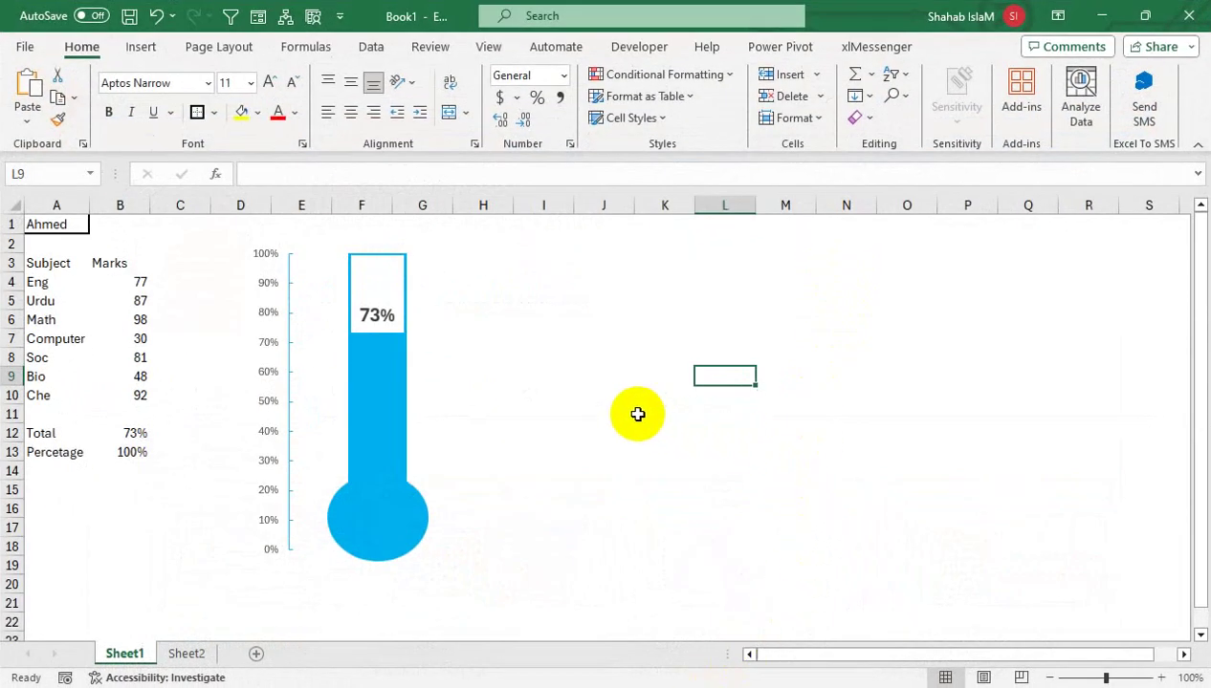
Step: Inspect the Bio lookup and Total average formulas, formatting the Total as a percentage
click(639, 413)
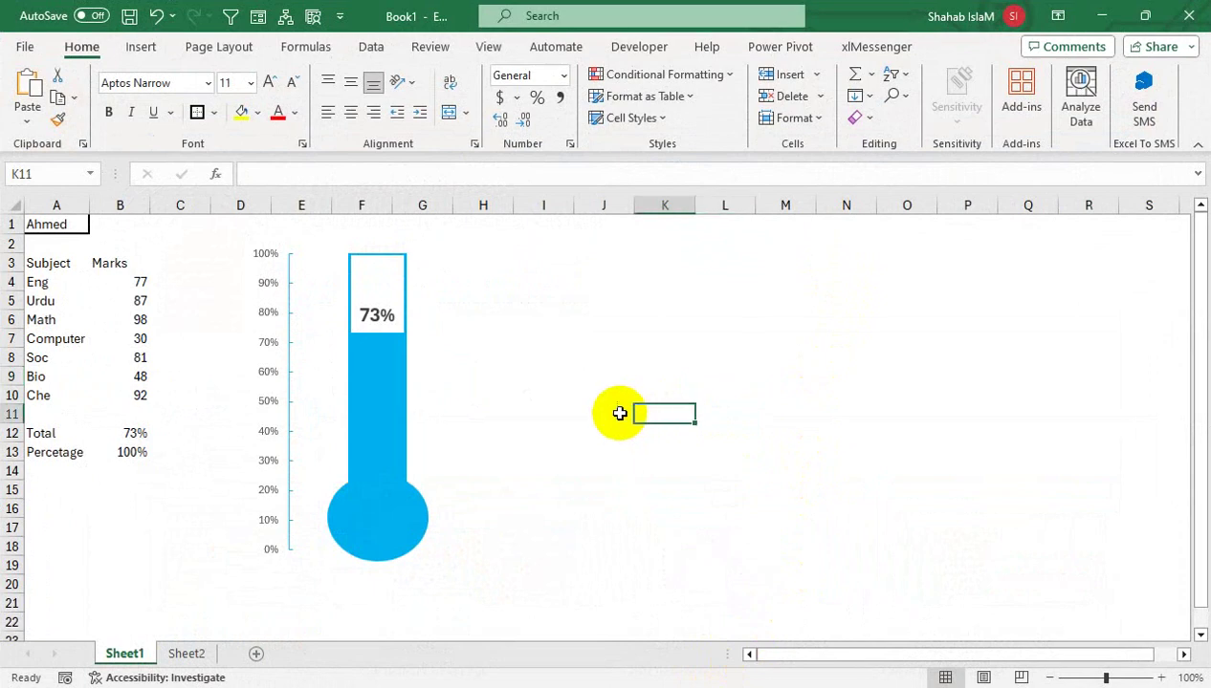
click(144, 376)
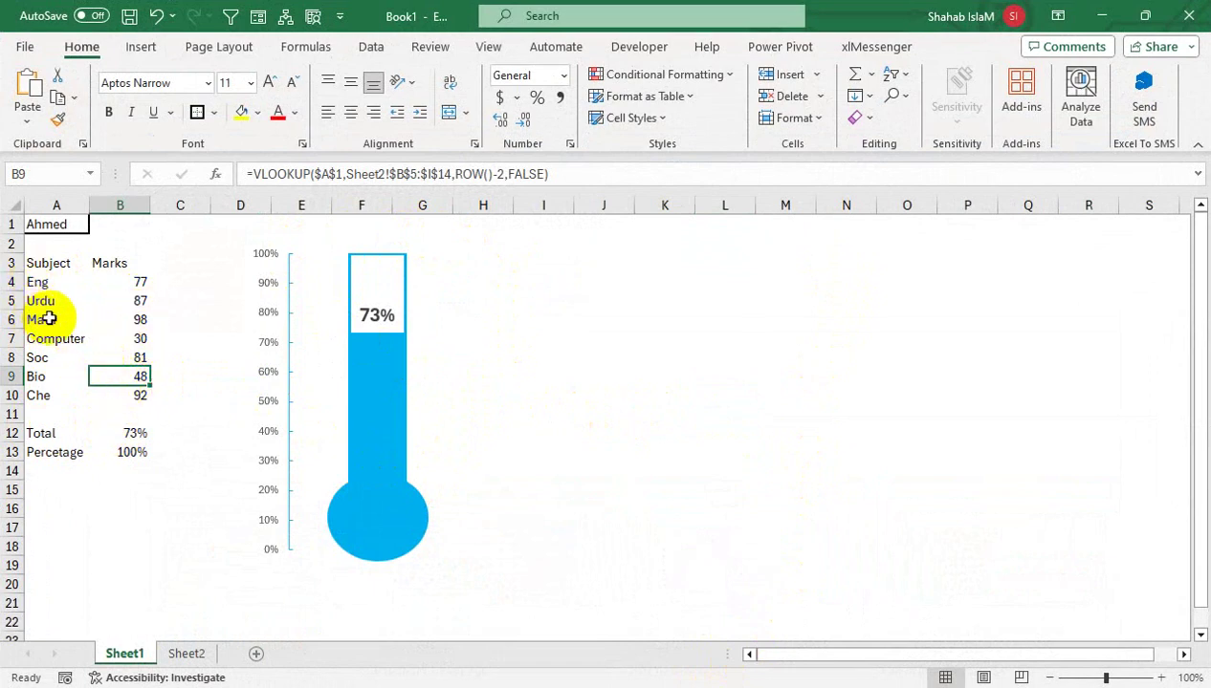
click(141, 431)
key(ctrl+shift+5)
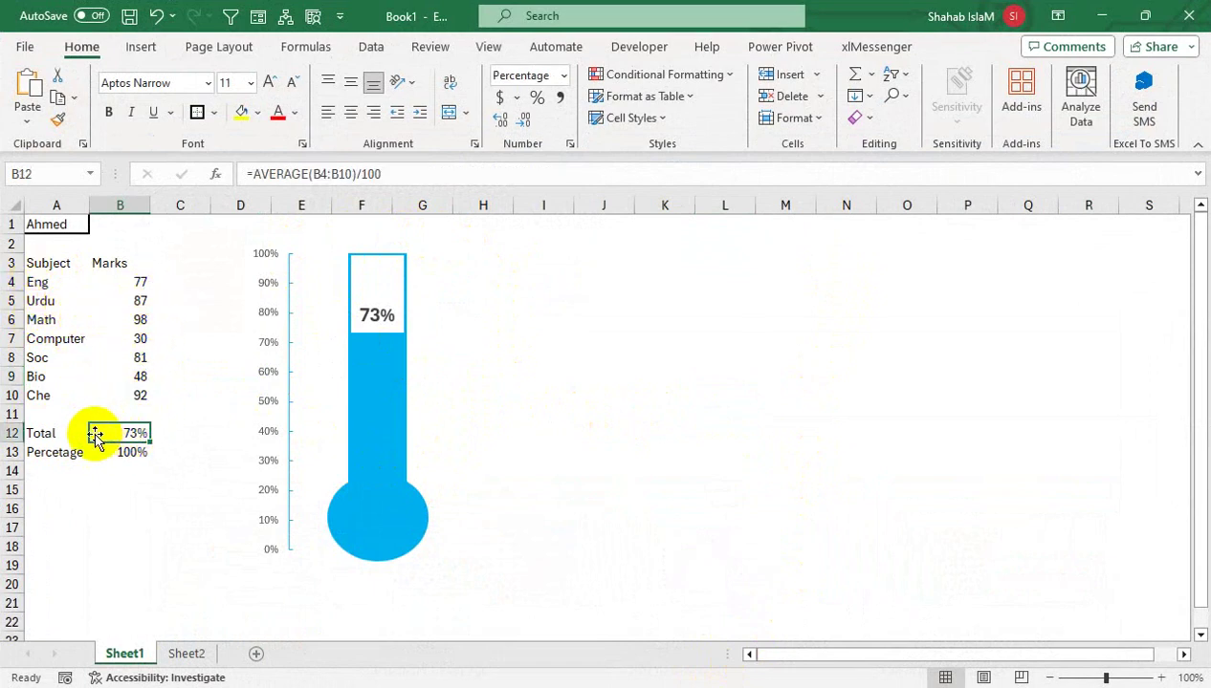
Step: Check the 100% Percetage value, glance at Sheet2, and review B12:B13 and B4's lookup
click(75, 454)
click(134, 455)
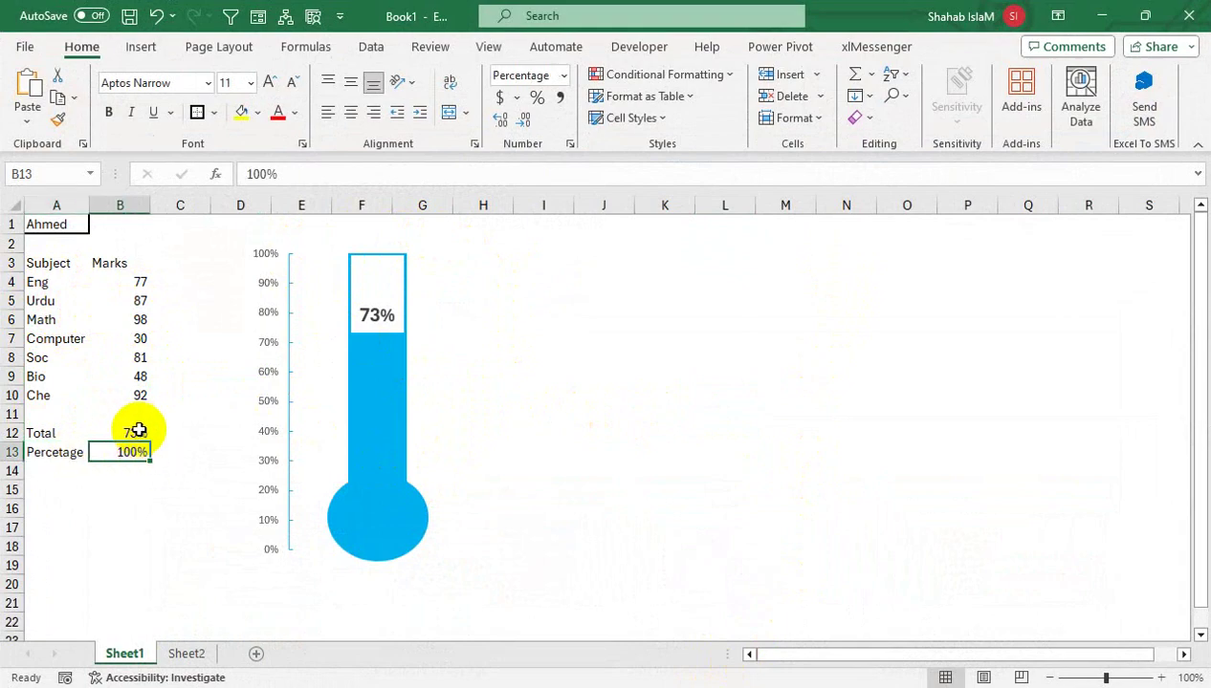
click(187, 653)
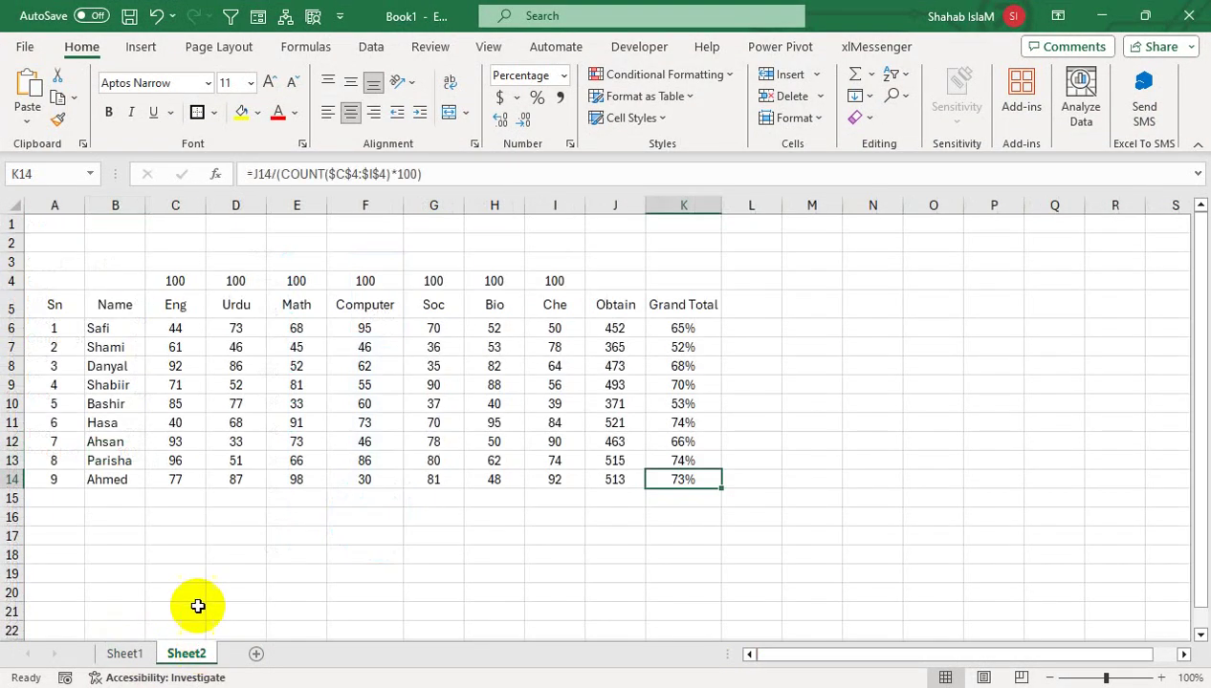
click(125, 654)
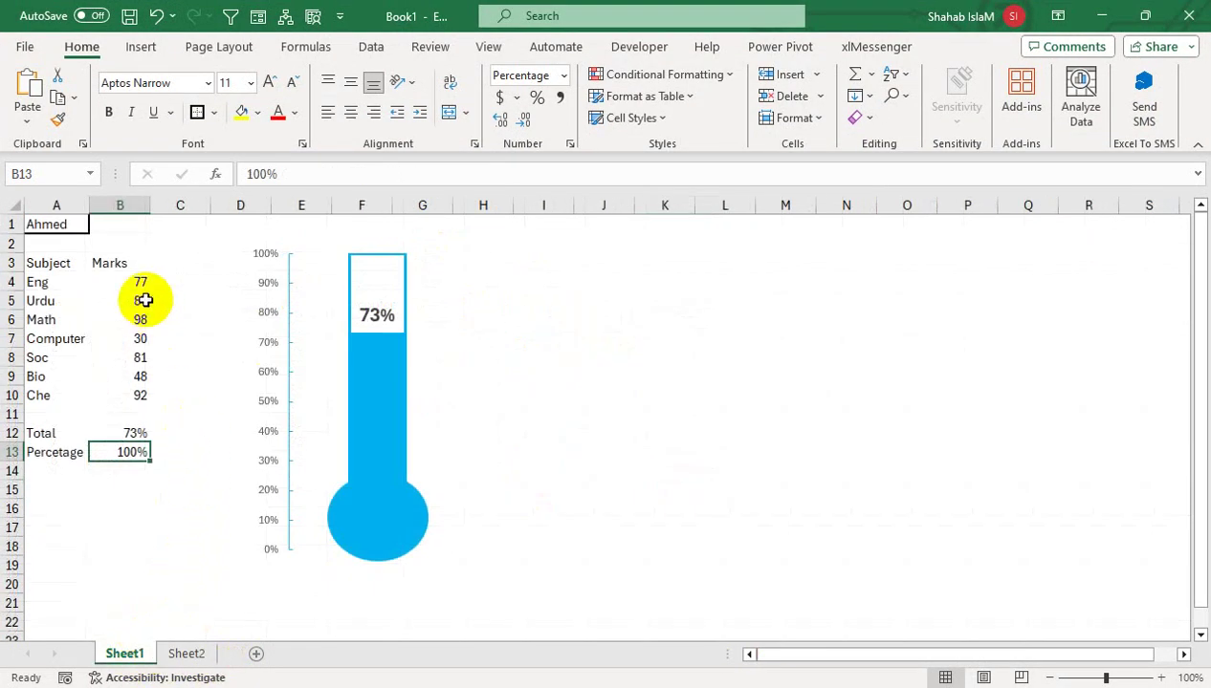
drag(134, 433, 96, 457)
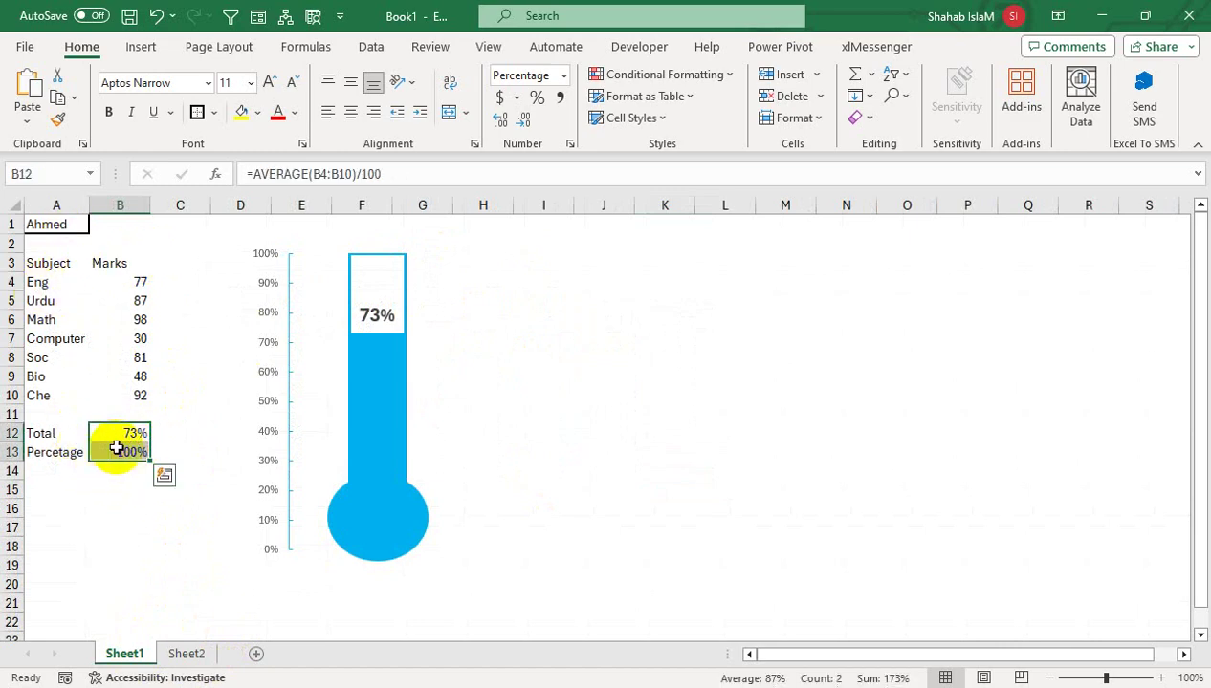
click(116, 448)
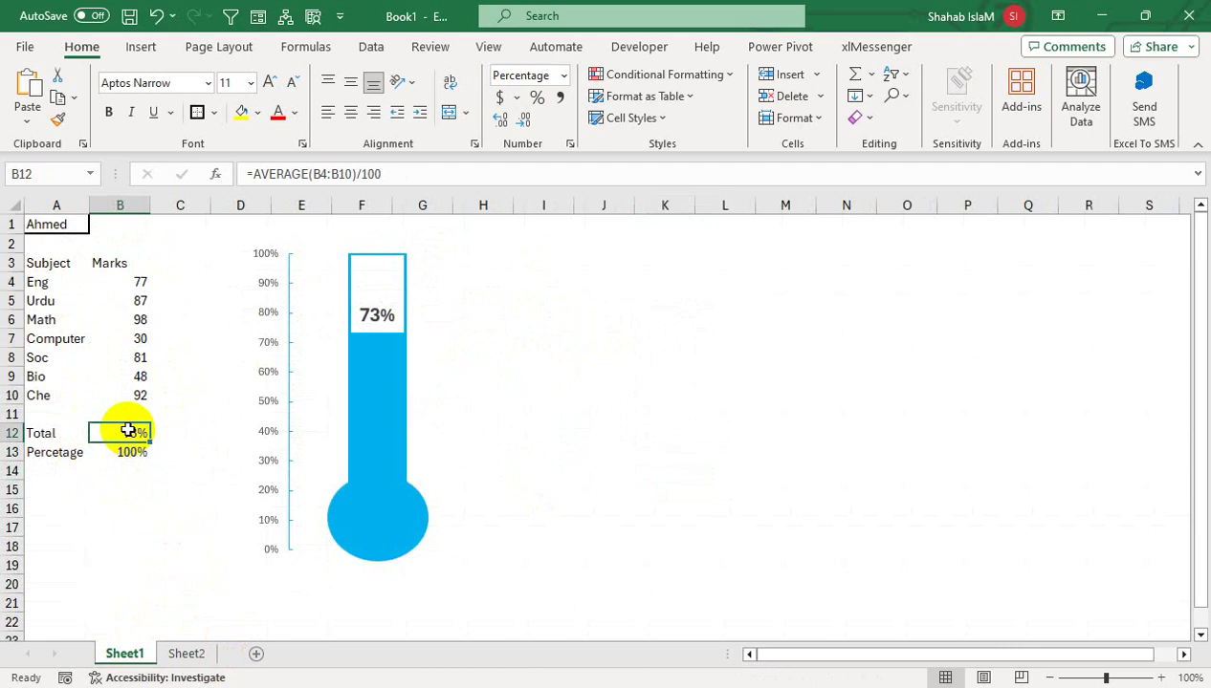
drag(130, 434, 134, 452)
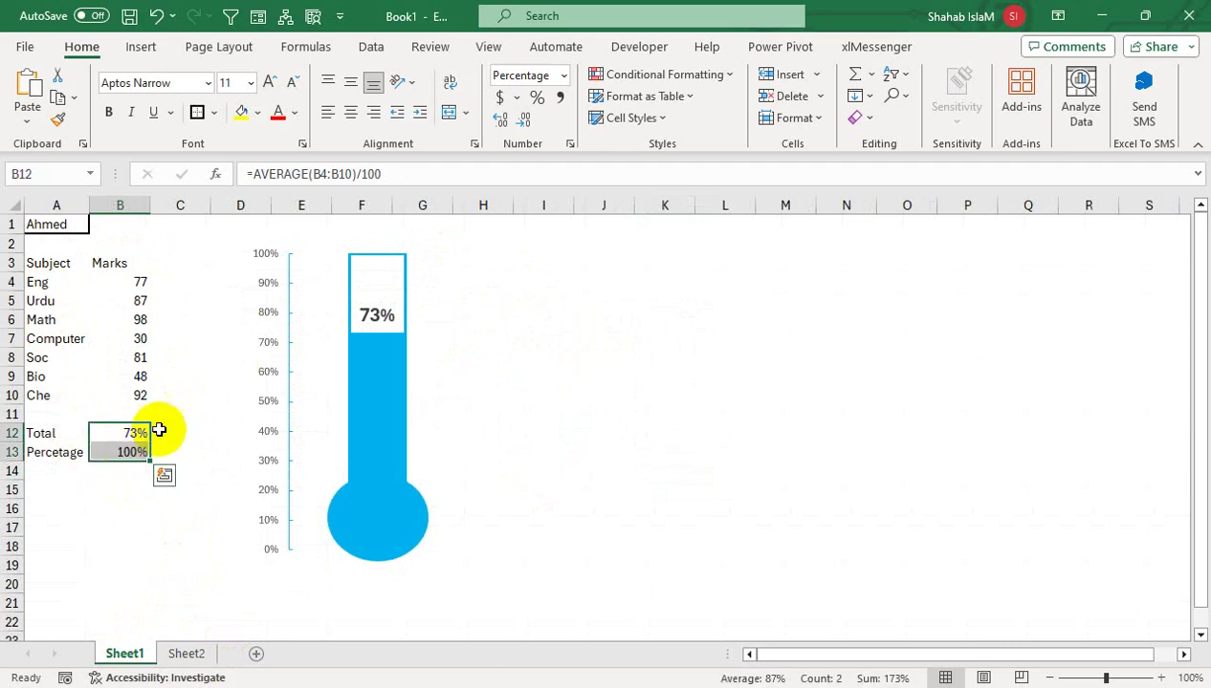
click(142, 284)
Step: Pick Danyal, then Shami in A1 so the thermometer reads 52%, and open Sheet2
click(75, 224)
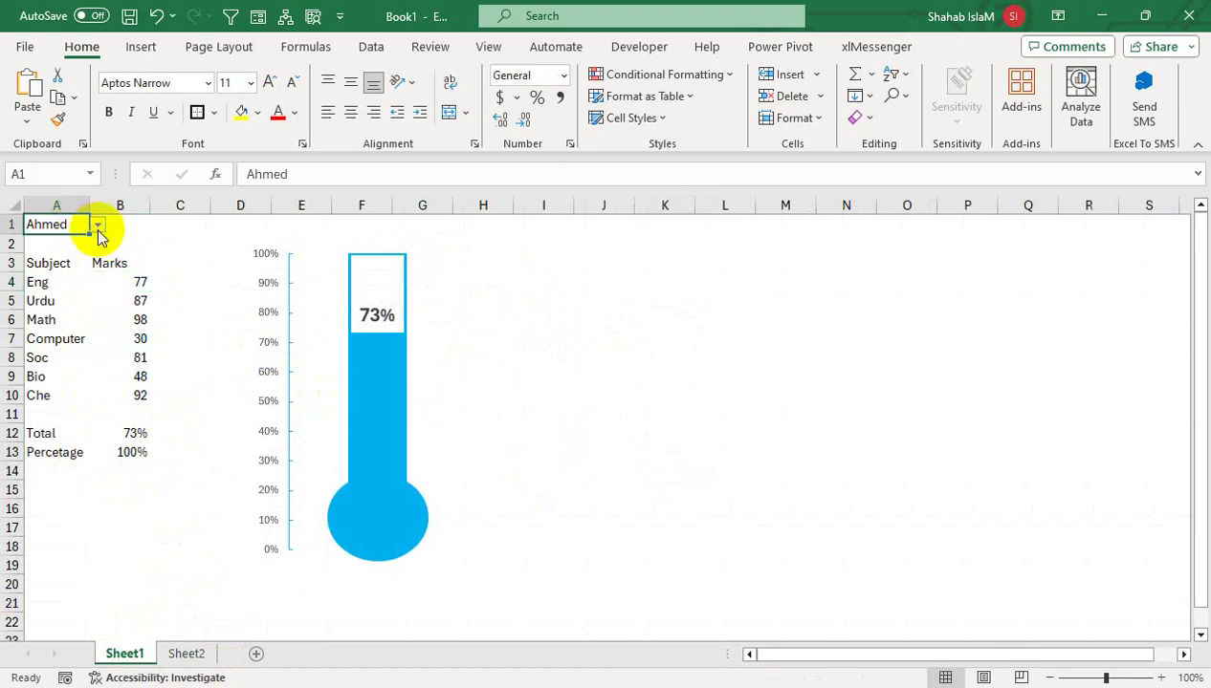
click(96, 226)
click(82, 268)
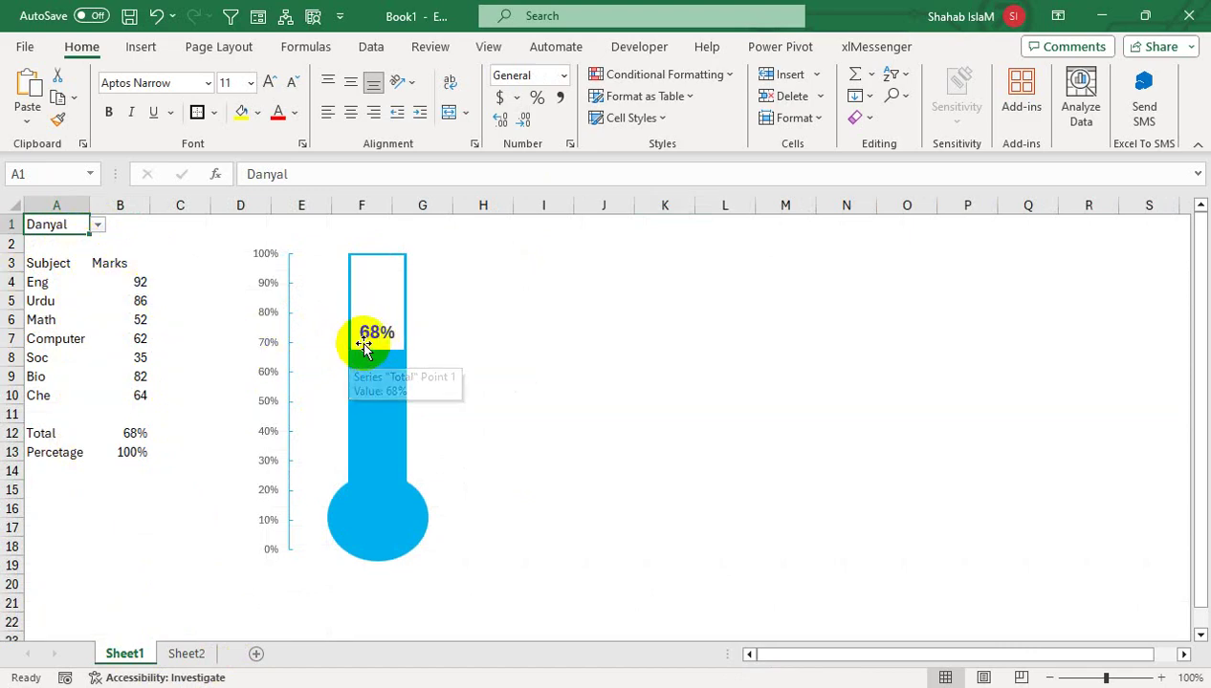
click(99, 224)
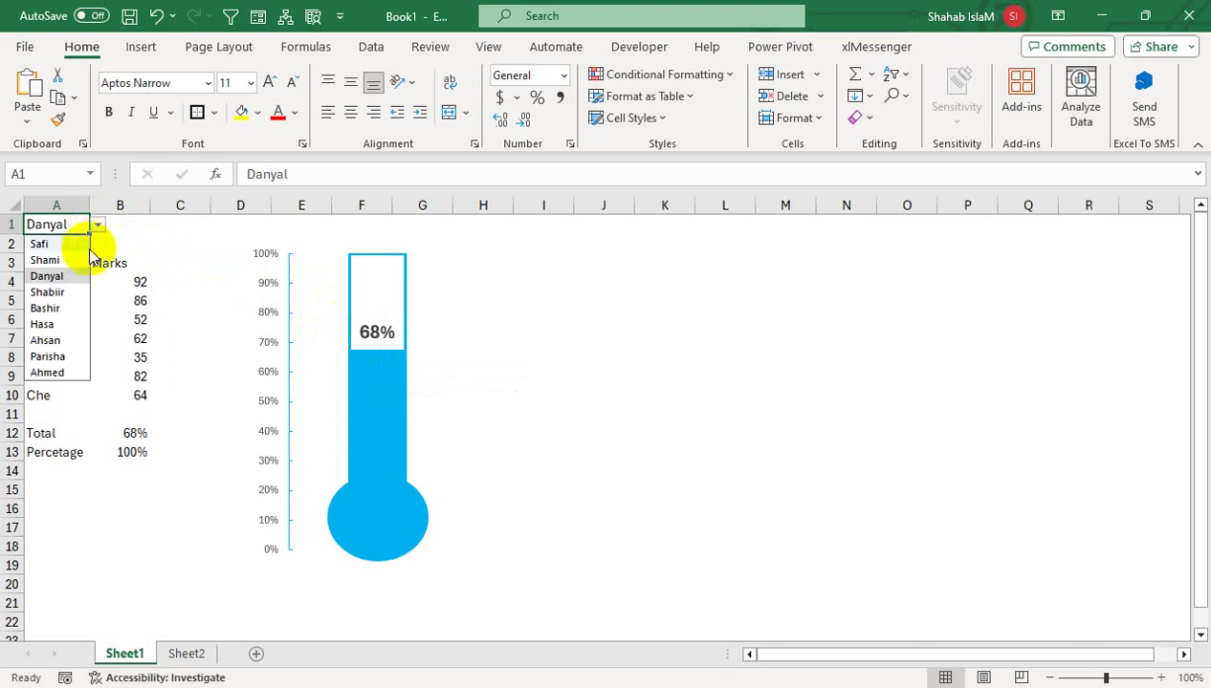
click(74, 258)
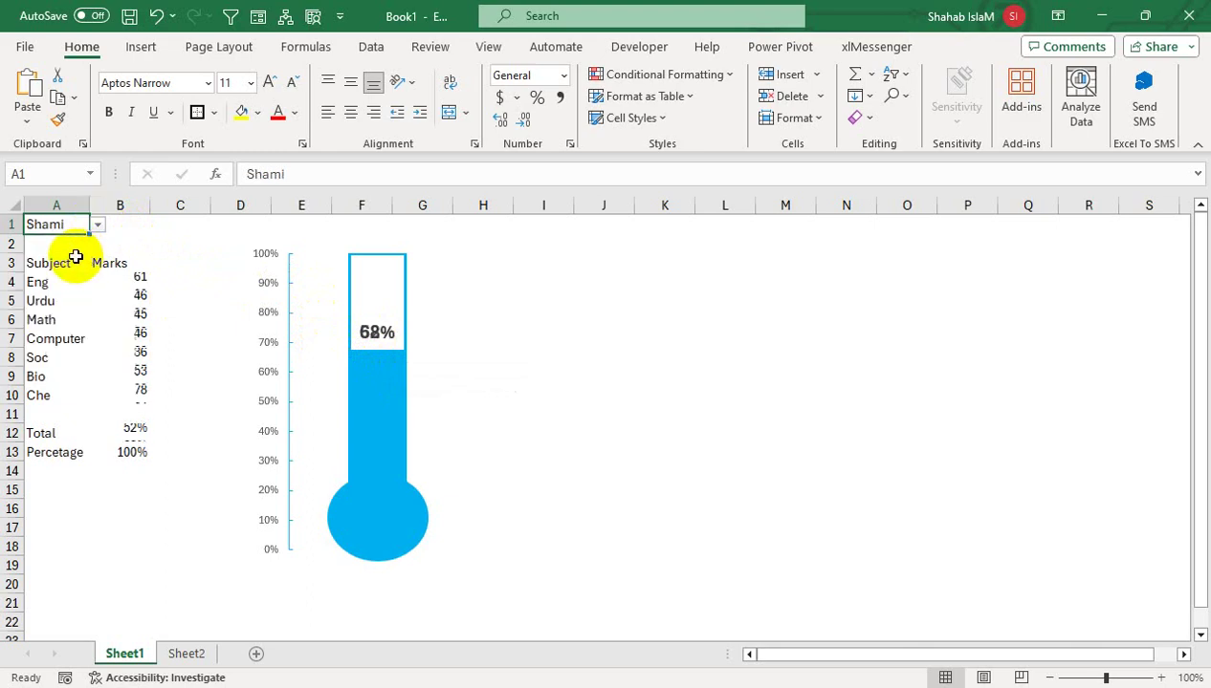
click(194, 653)
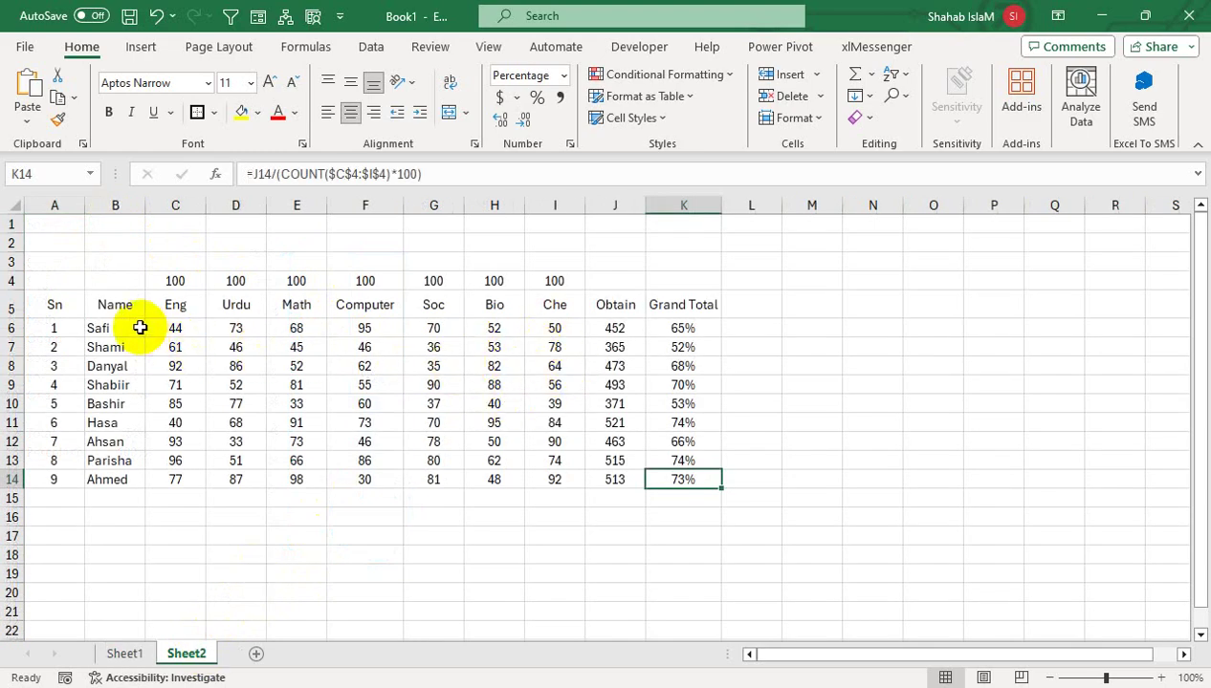
Step: Confirm J6's Obtain total as =SUM(C6:I6)
click(588, 328)
key(alt+equal)
drag(148, 328, 569, 328)
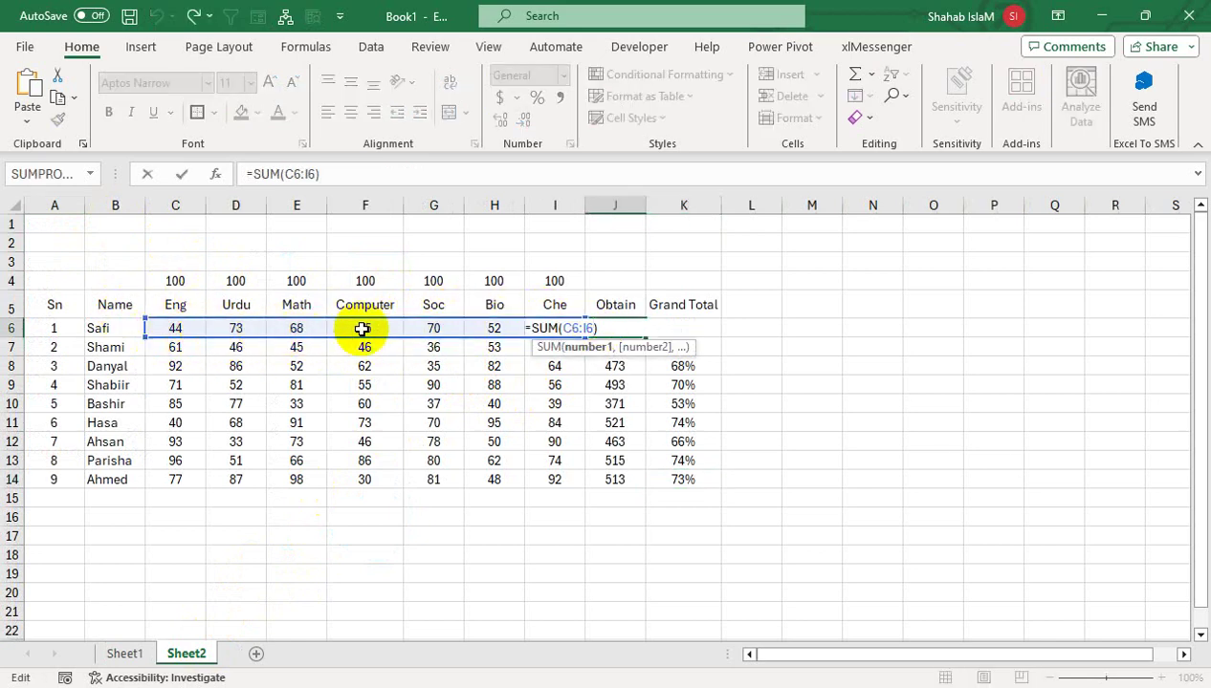
key(Return)
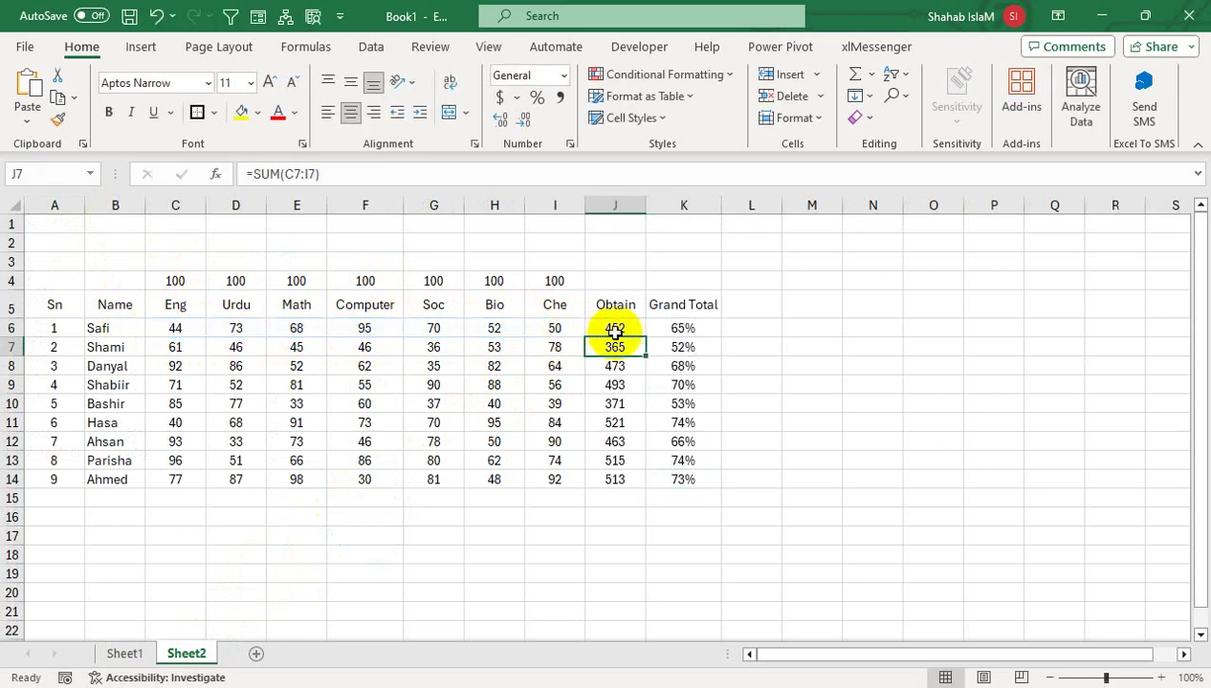
Step: Review K6's Grand Total percentage formula, then go back to Sheet1's thermometer
click(662, 328)
double_click(663, 328)
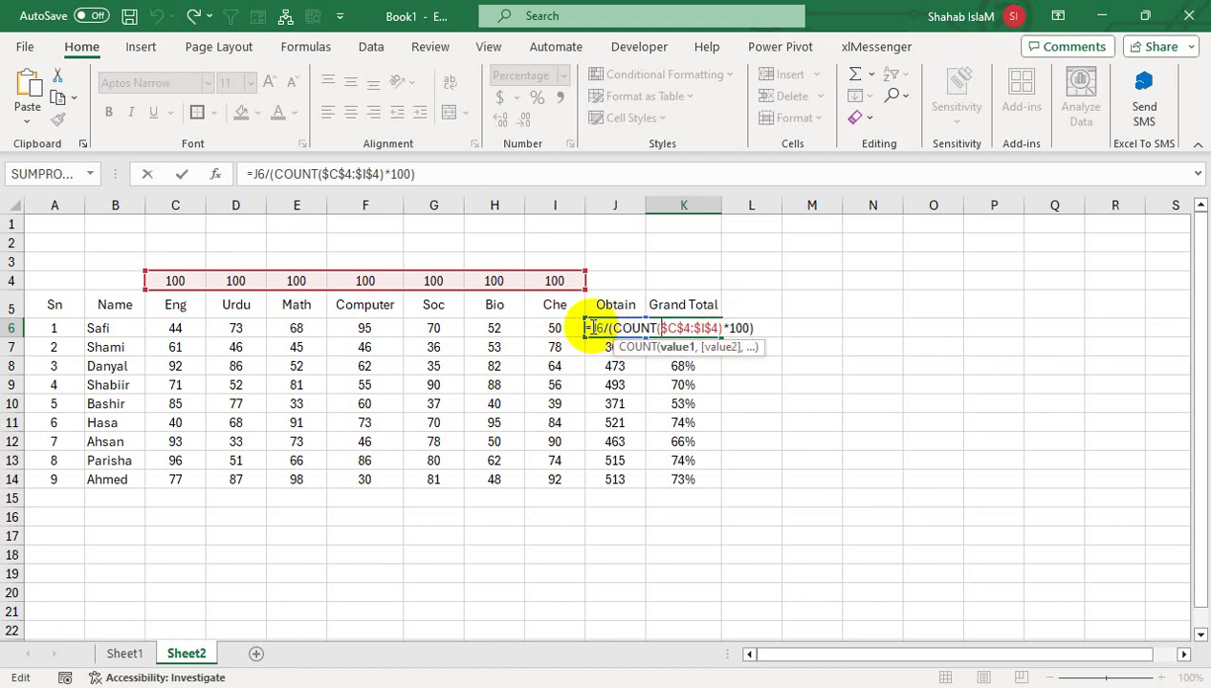
key(Return)
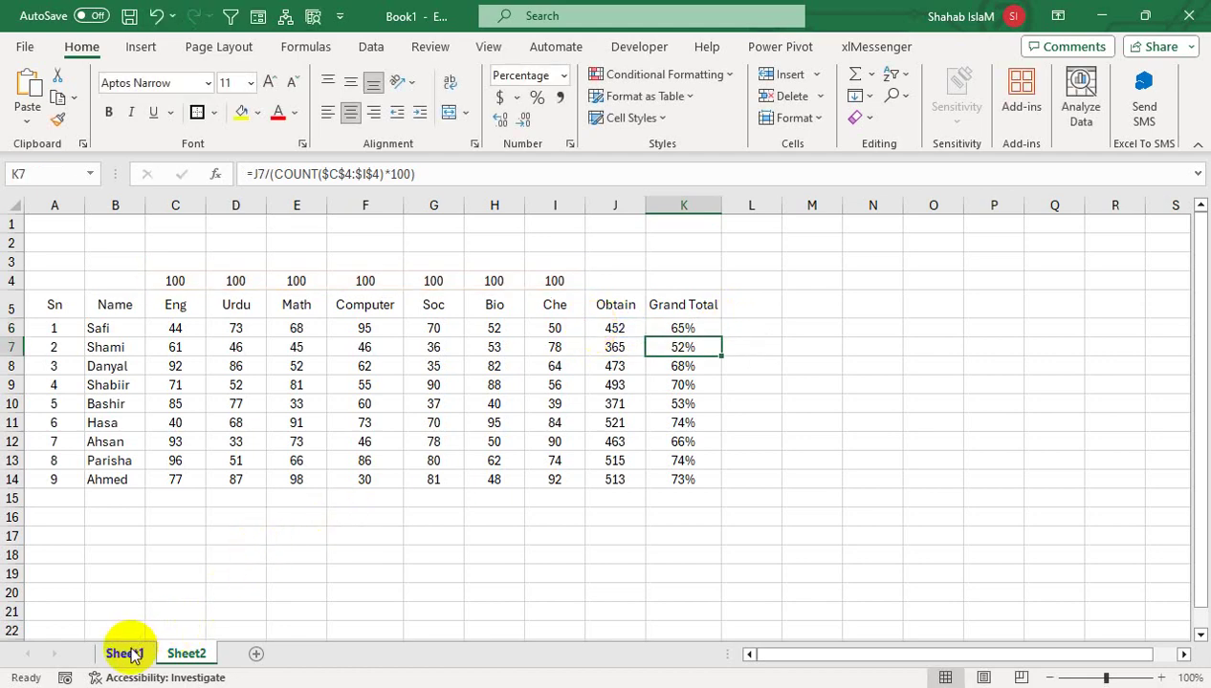
click(124, 654)
click(371, 47)
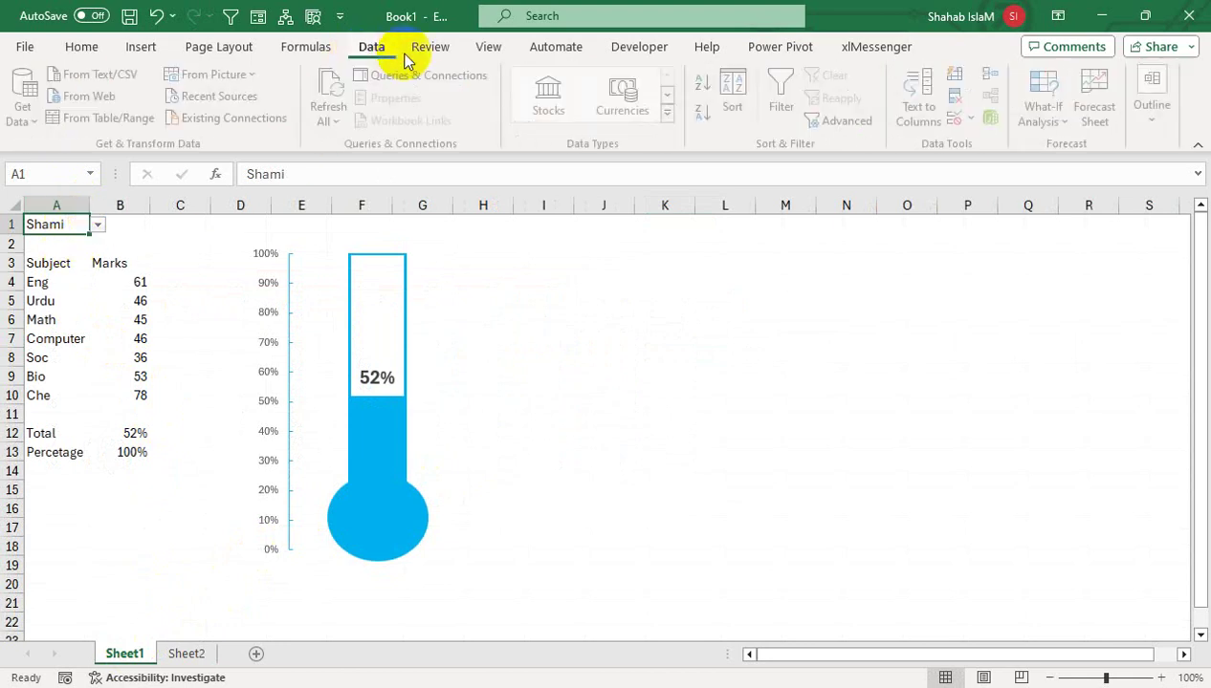
click(974, 120)
click(1014, 144)
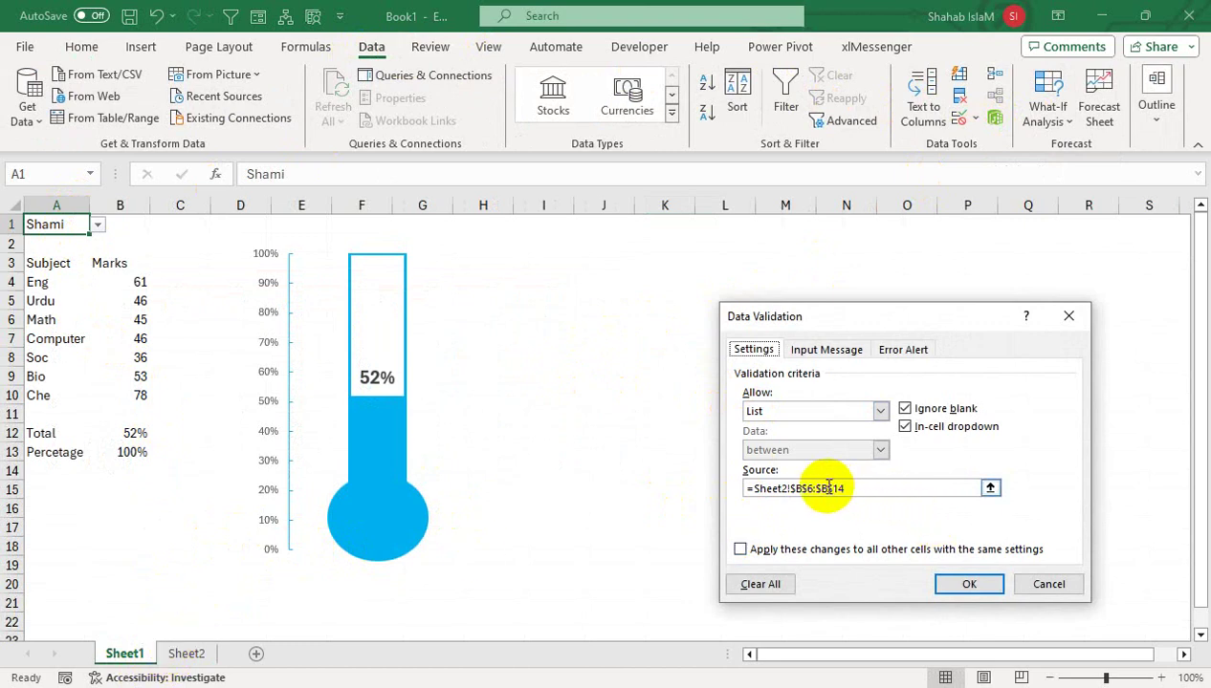
click(889, 490)
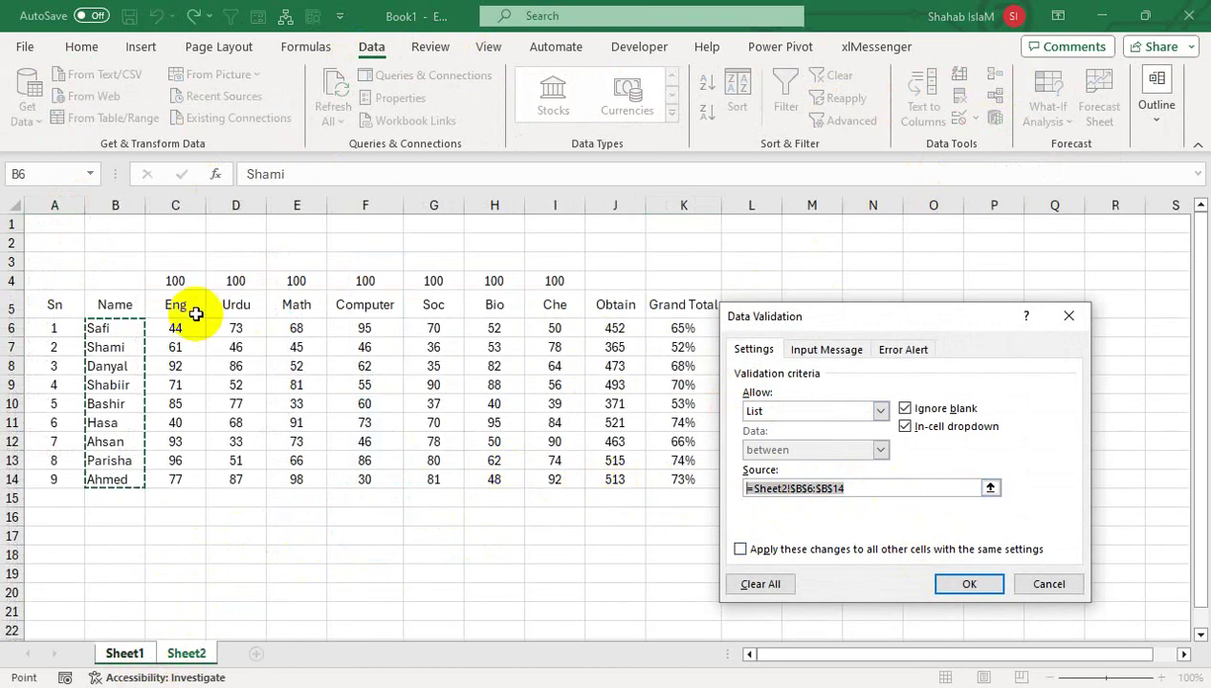
click(1046, 589)
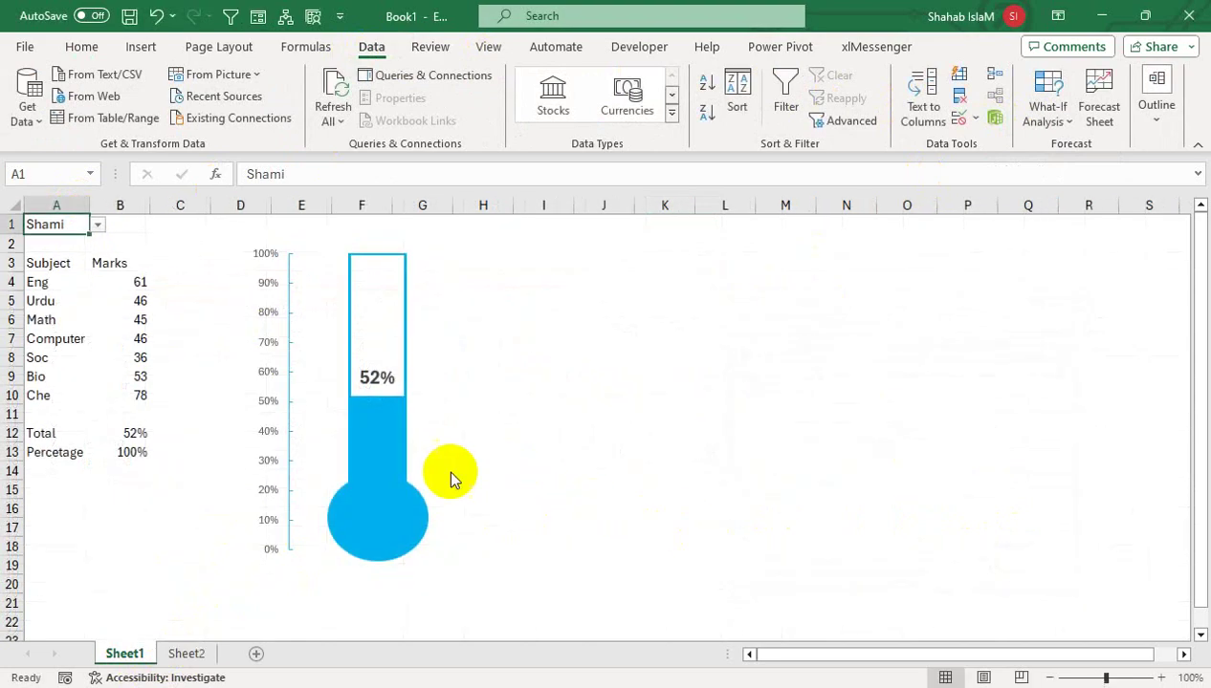
click(96, 225)
click(133, 279)
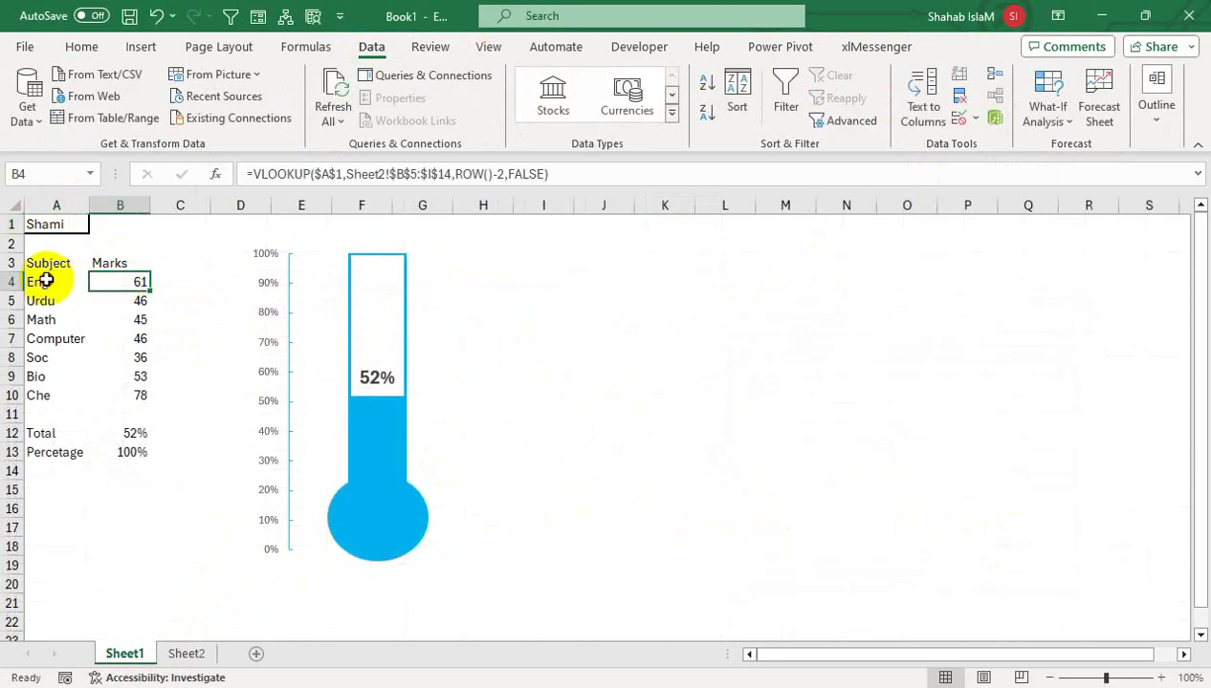
click(46, 281)
drag(46, 281, 43, 395)
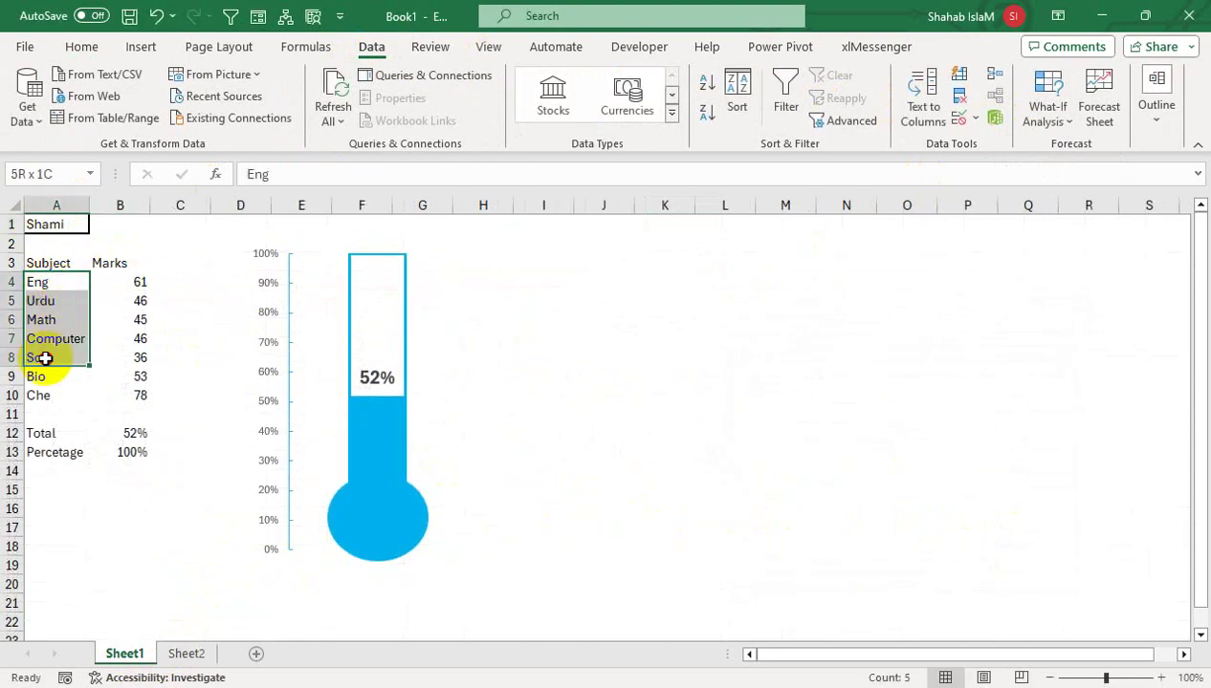
click(131, 280)
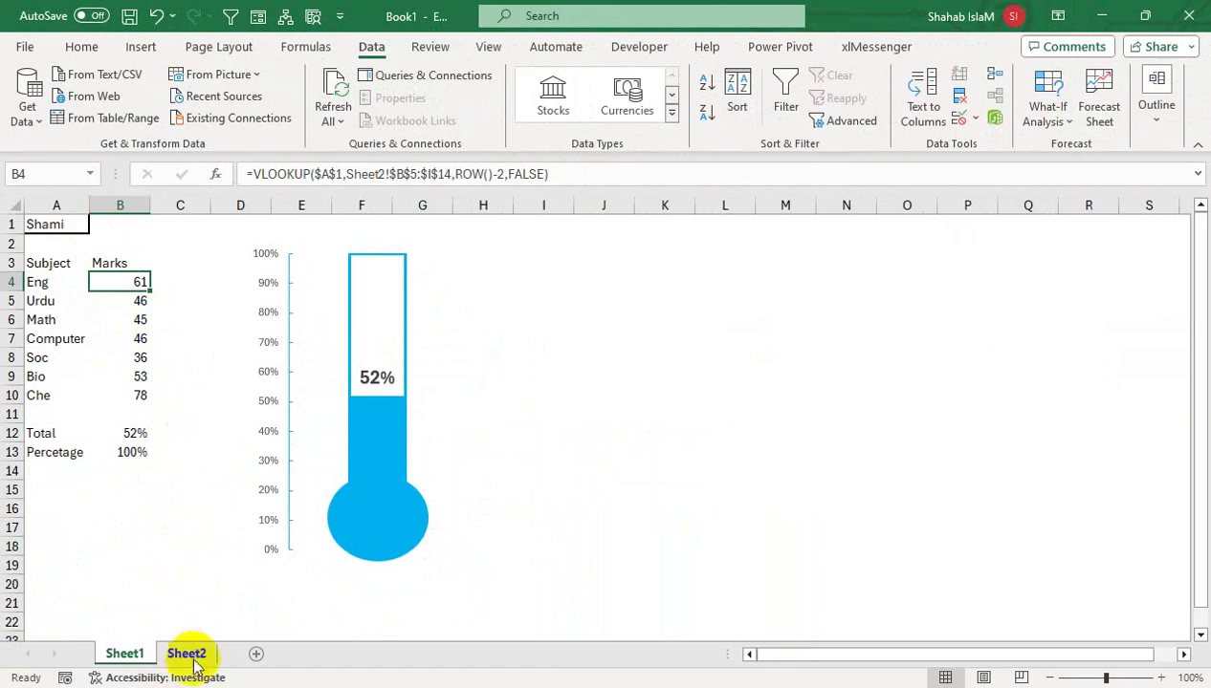
click(187, 653)
drag(112, 301, 550, 481)
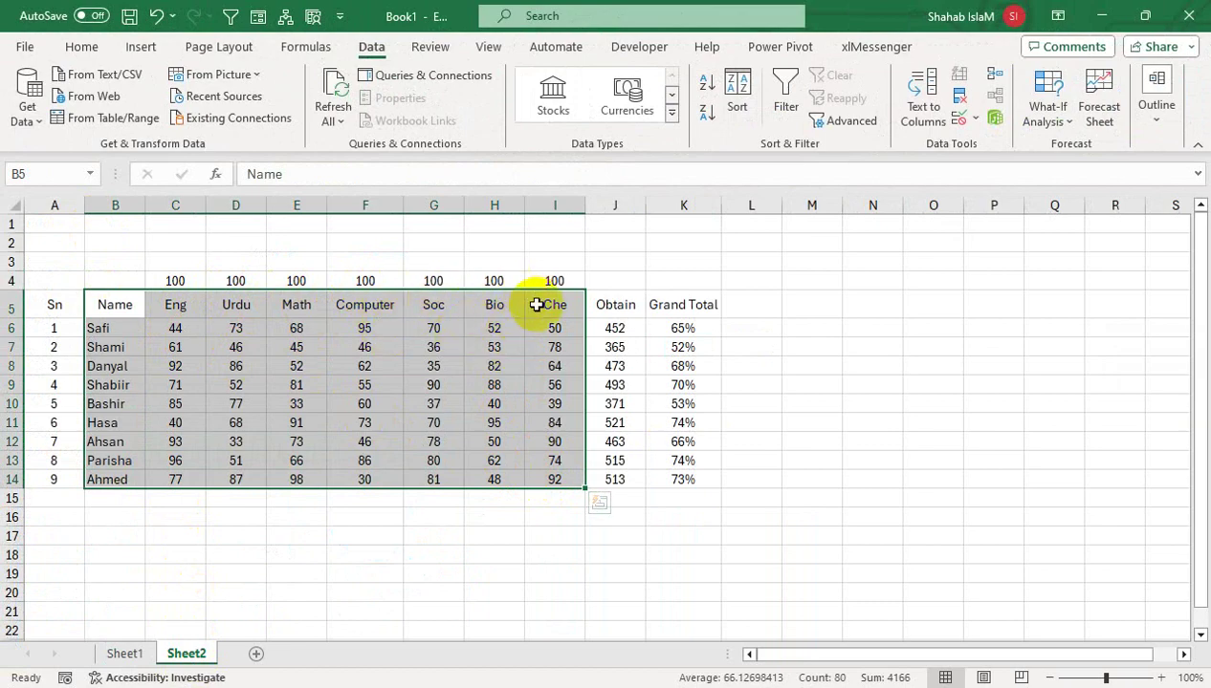
click(125, 654)
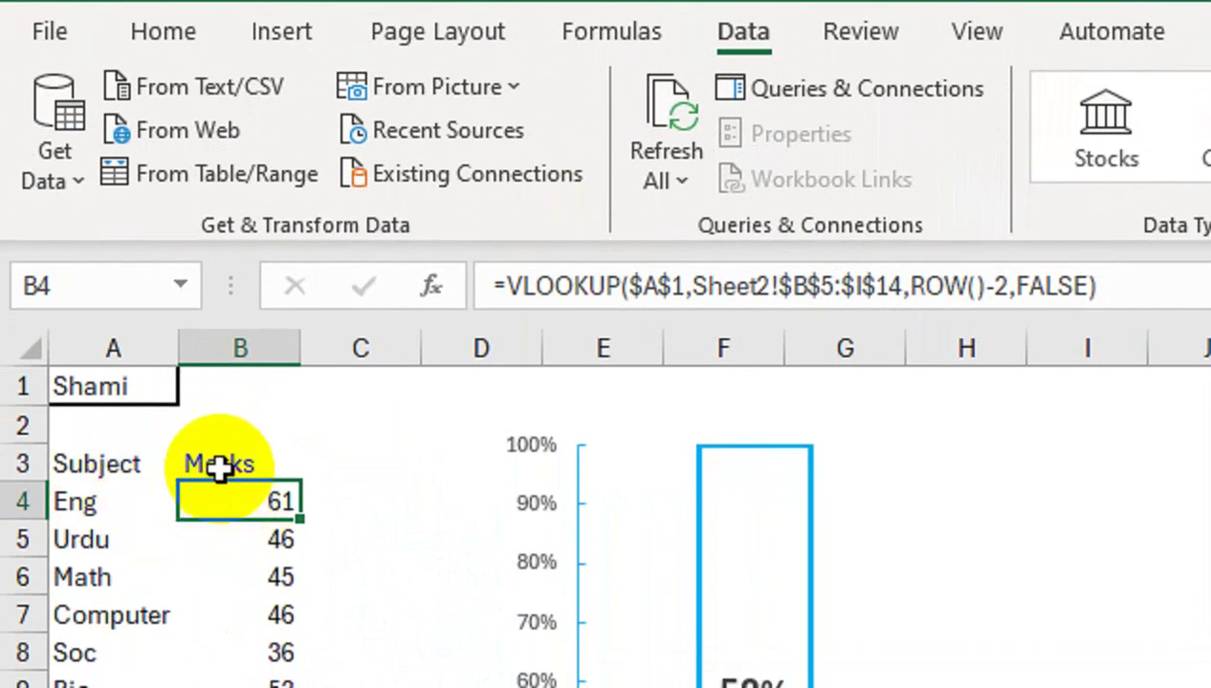
Step: Enter =ROW()-2 in C4 and fill it down to C10
click(328, 503)
text(=r)
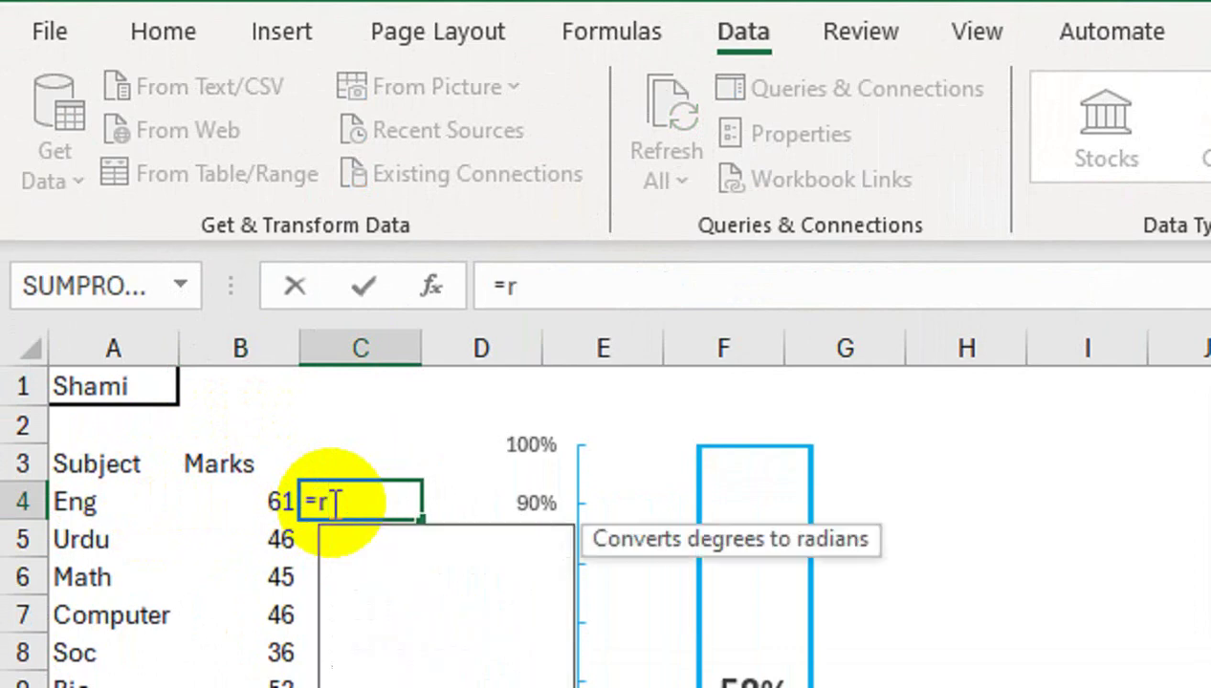
text(ow()-2)
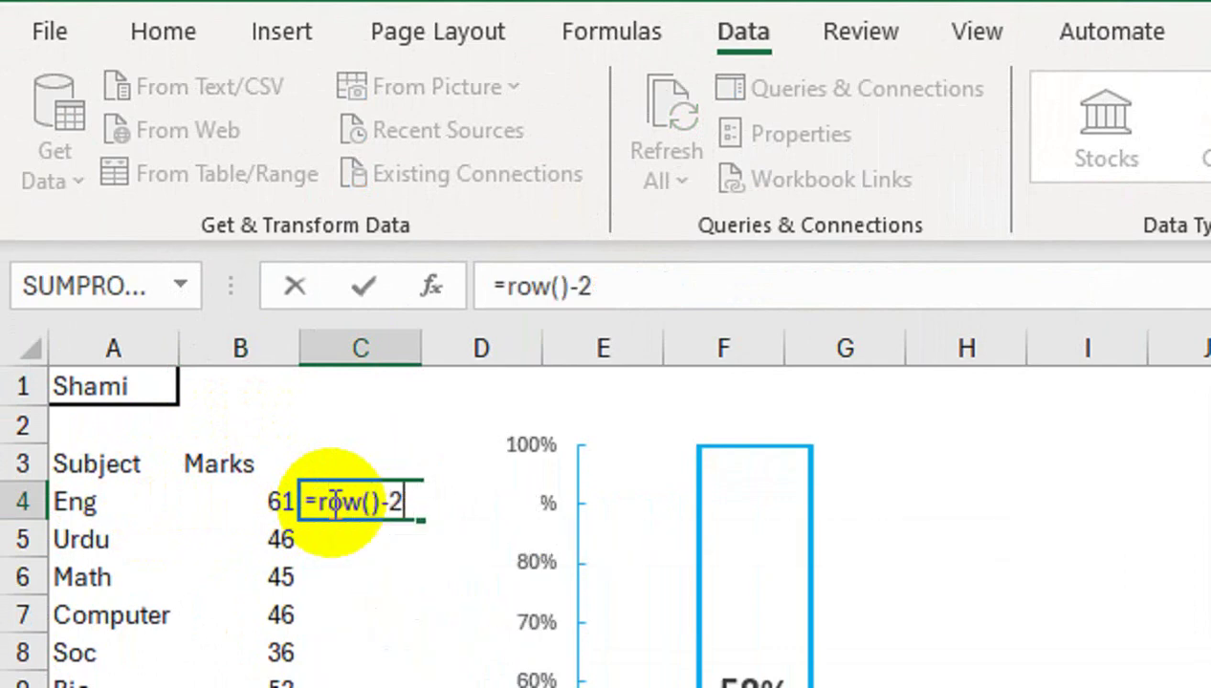
key(Return)
click(331, 504)
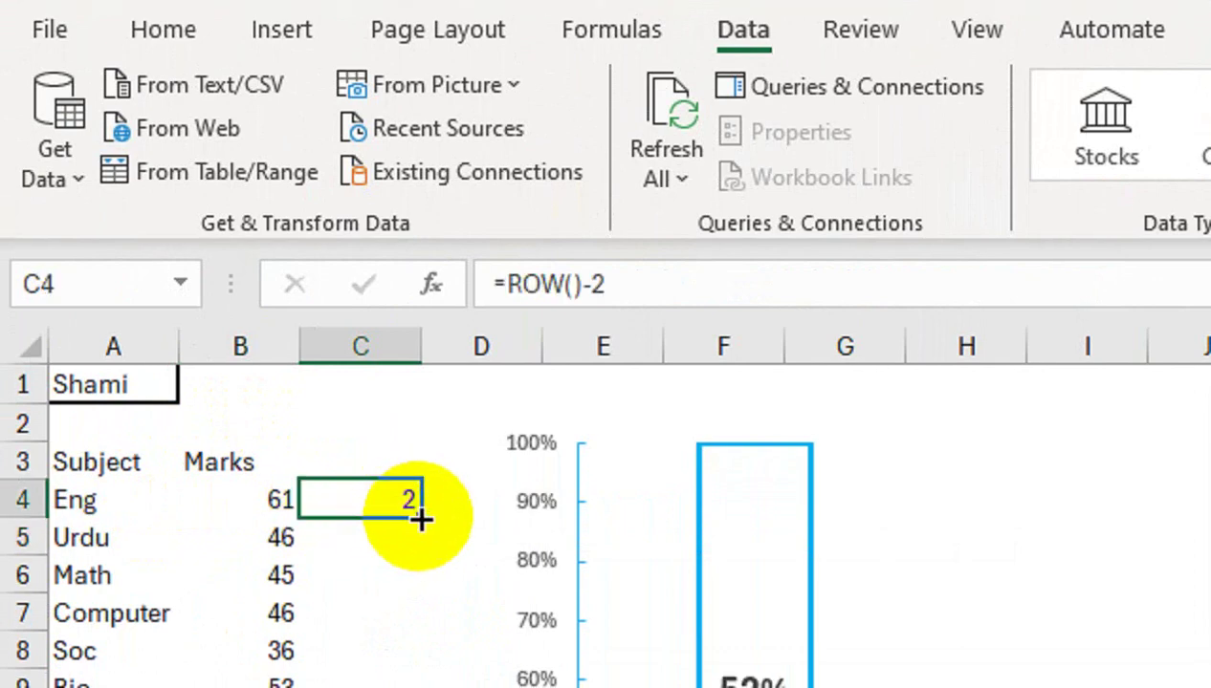
drag(419, 521, 378, 519)
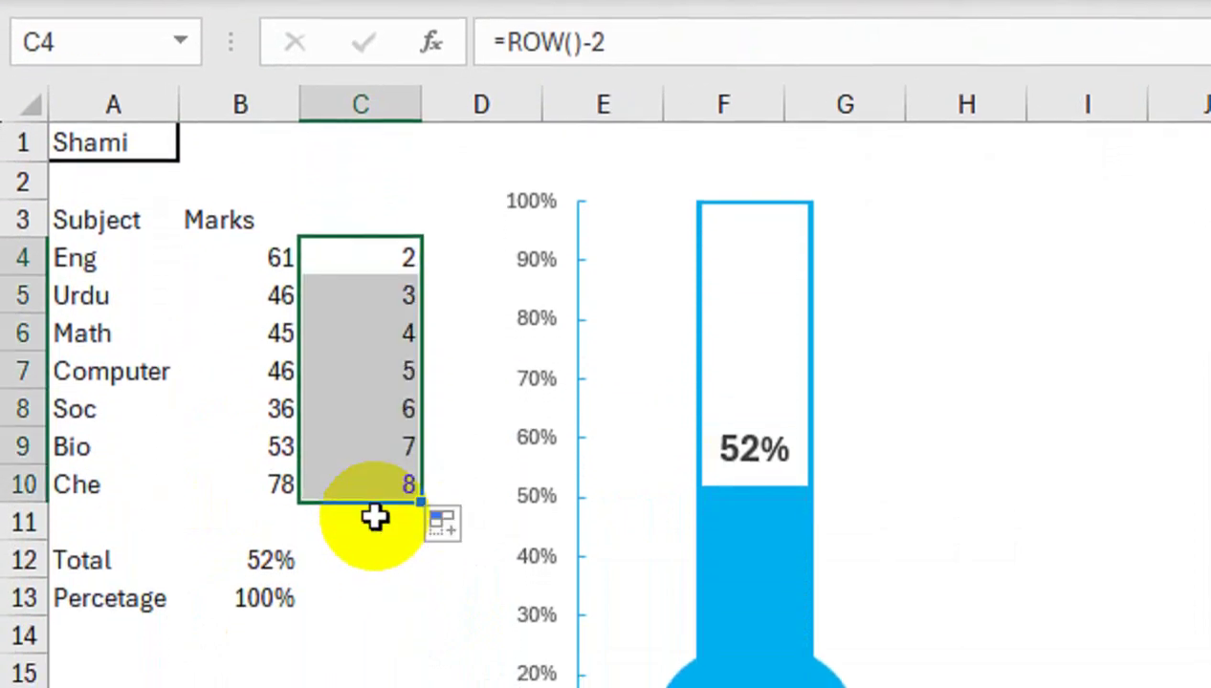
Step: Check B5's VLOOKUP, then choose the first student in A1 so the thermometer shows 65%
click(281, 302)
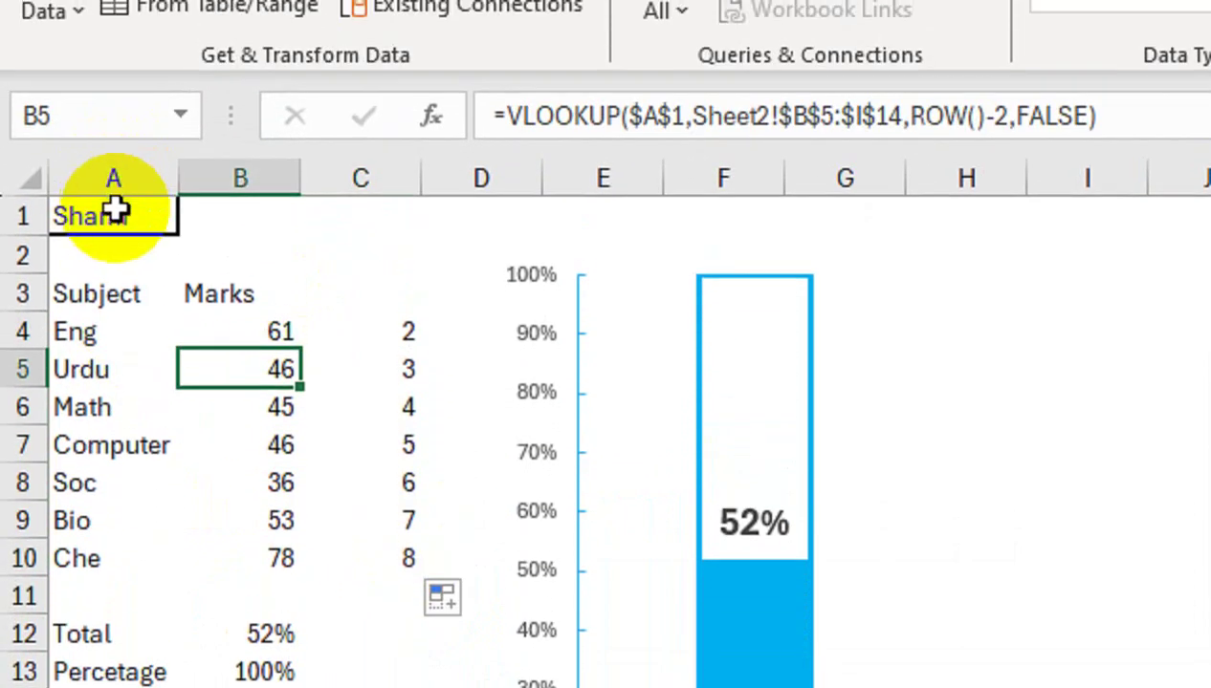
click(115, 210)
click(195, 217)
click(167, 252)
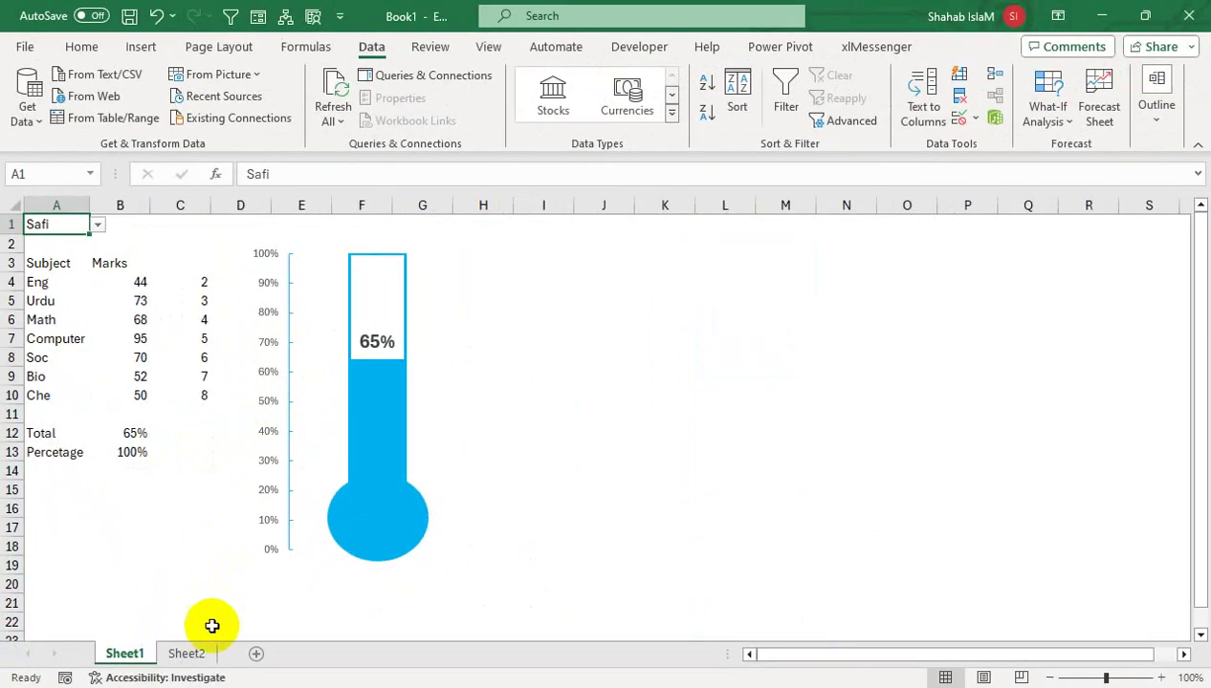
Step: Compare the student's Sheet2 marks C6:F6 with Sheet1's marks and helper column numbers
click(186, 653)
drag(175, 328, 369, 331)
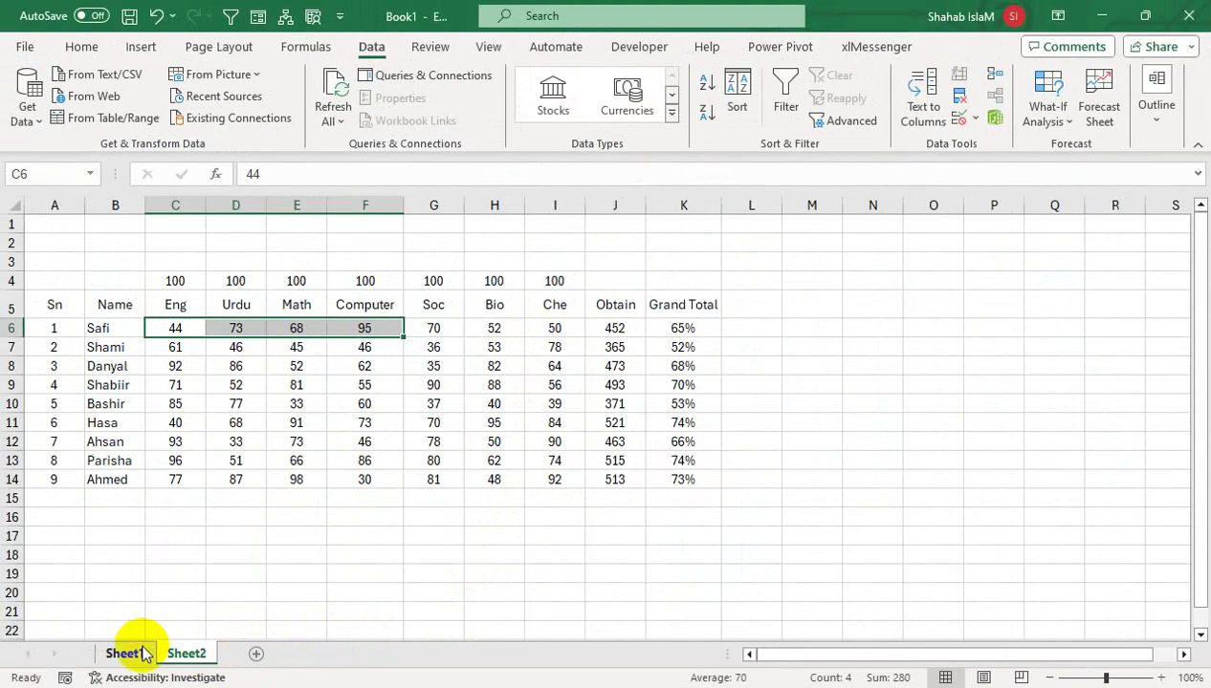
click(143, 653)
drag(140, 343, 148, 393)
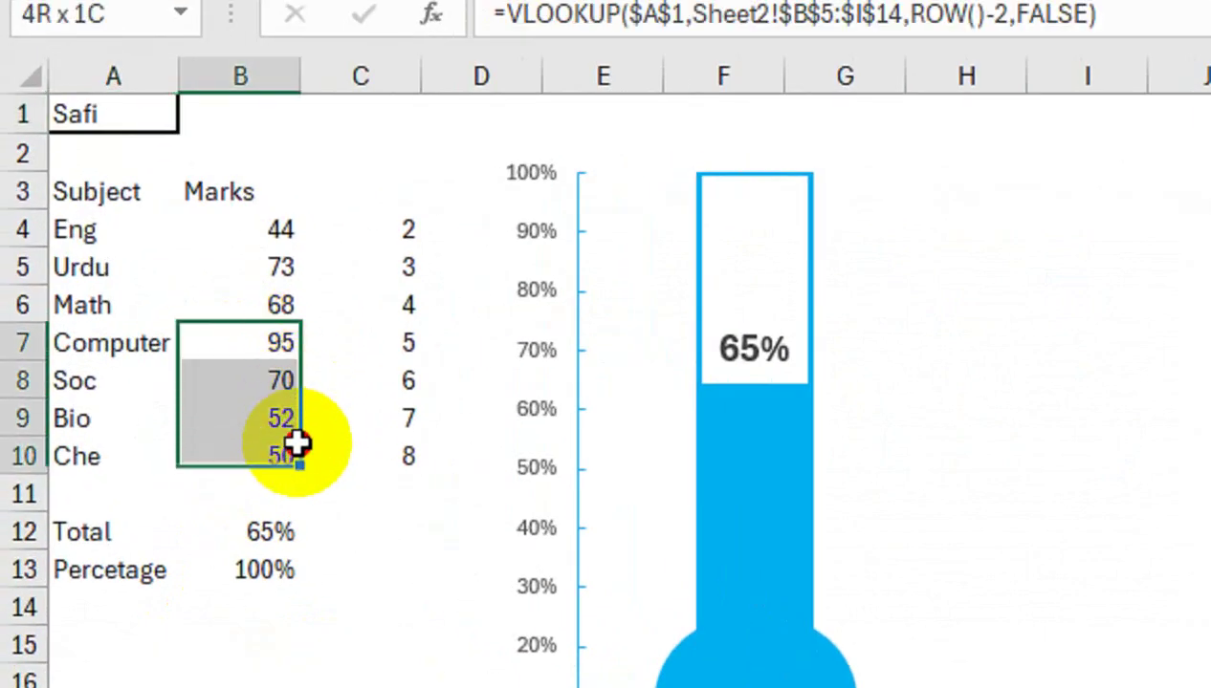
click(262, 233)
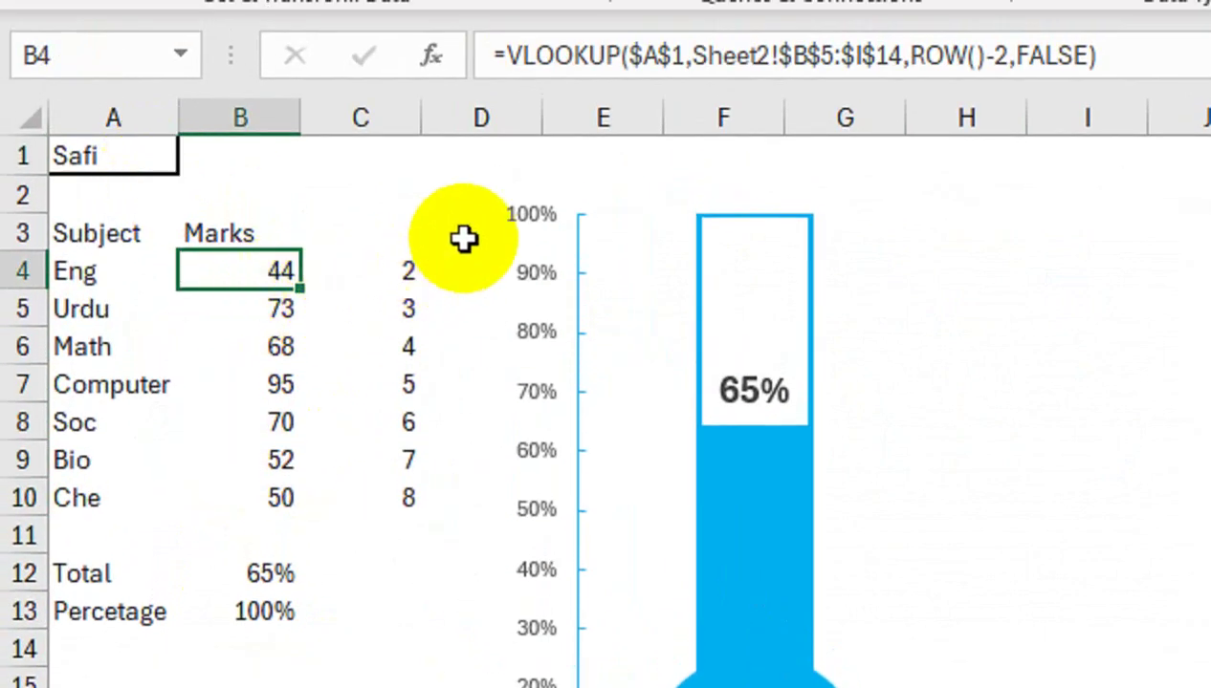
drag(402, 272, 402, 384)
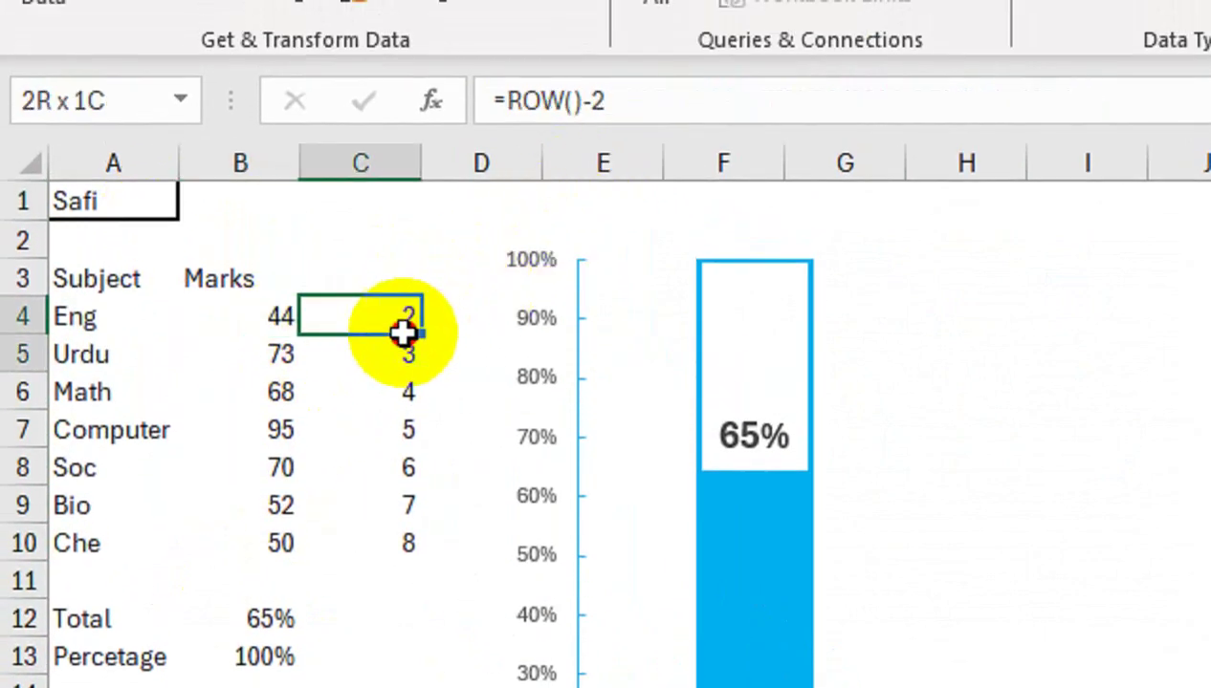
Step: Review the ROW()-2 column index in B4's VLOOKUP and select the column C helper numbers
double_click(287, 318)
click(684, 321)
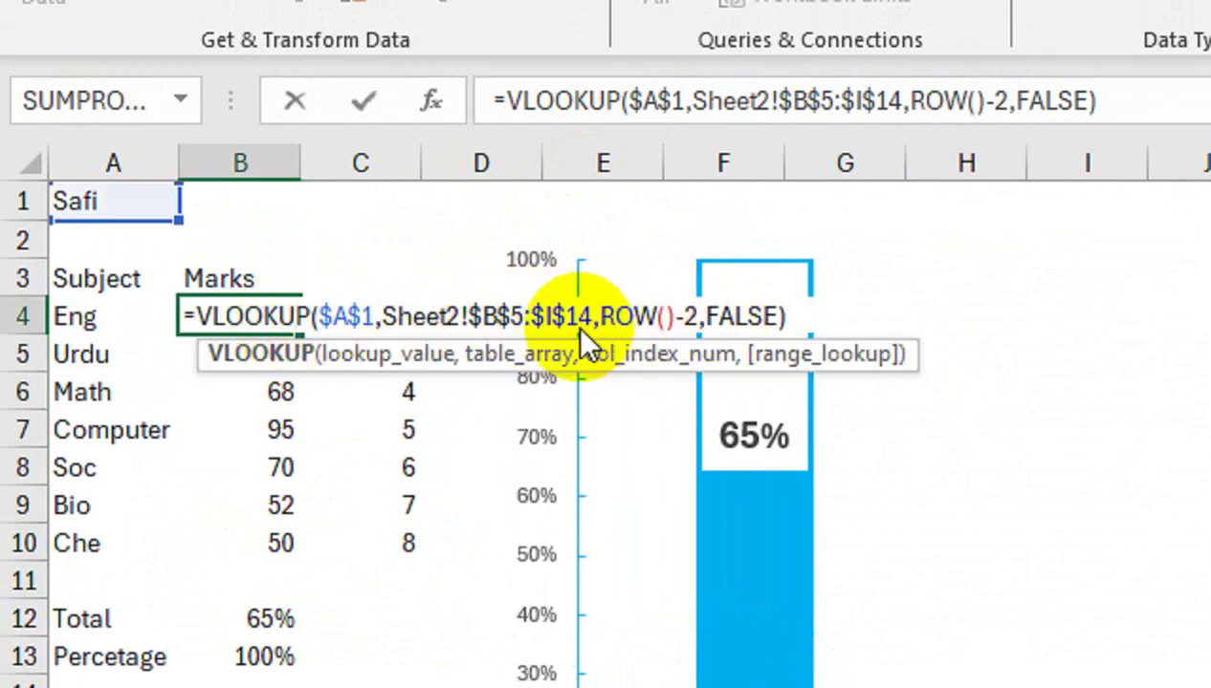
key(Return)
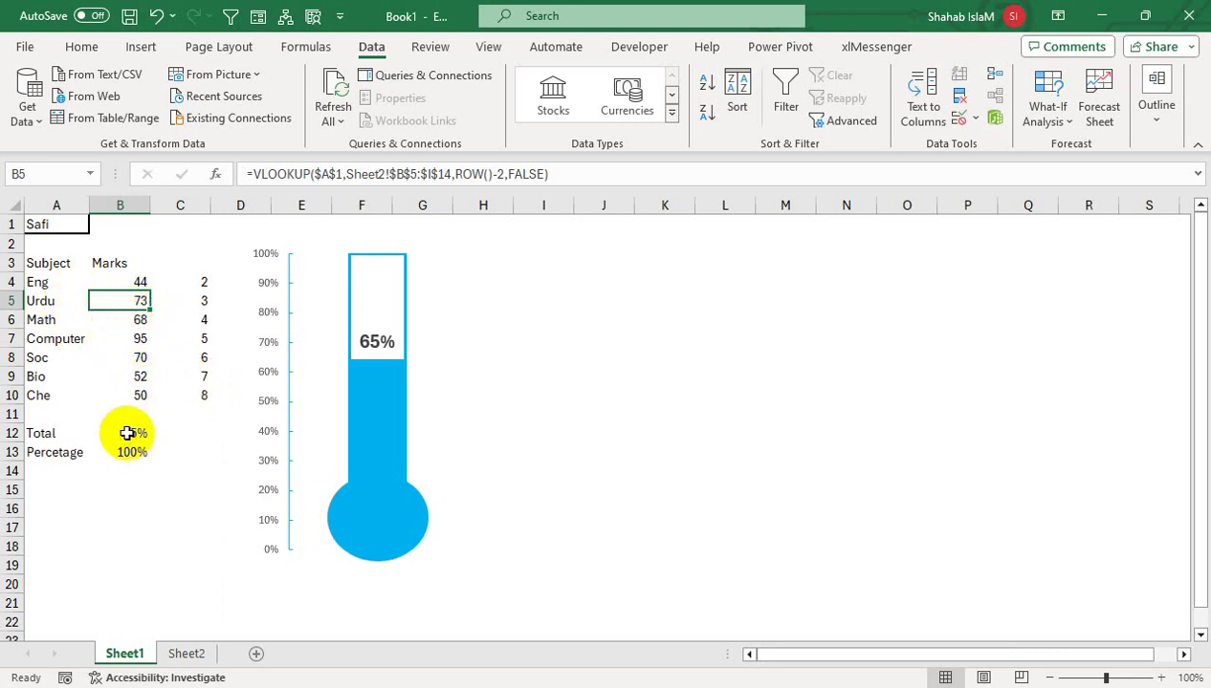
drag(197, 278, 197, 383)
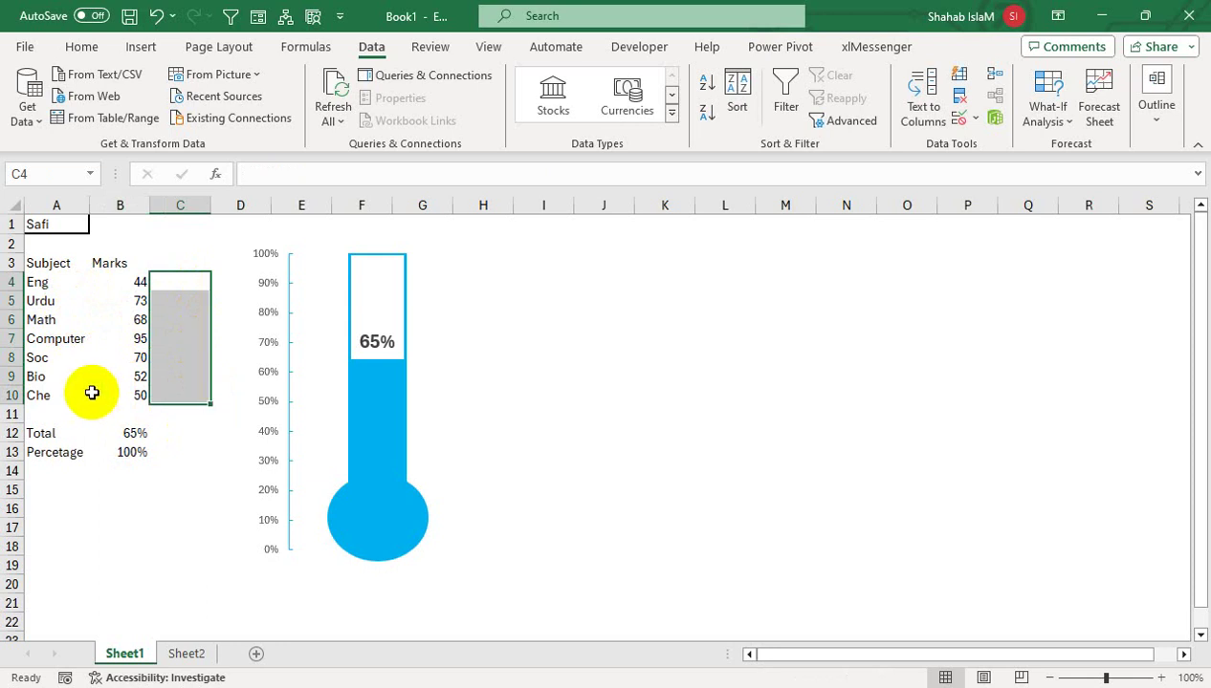
Step: Review B12's AVERAGE formula, then switch students so the Total shows 52%
double_click(119, 430)
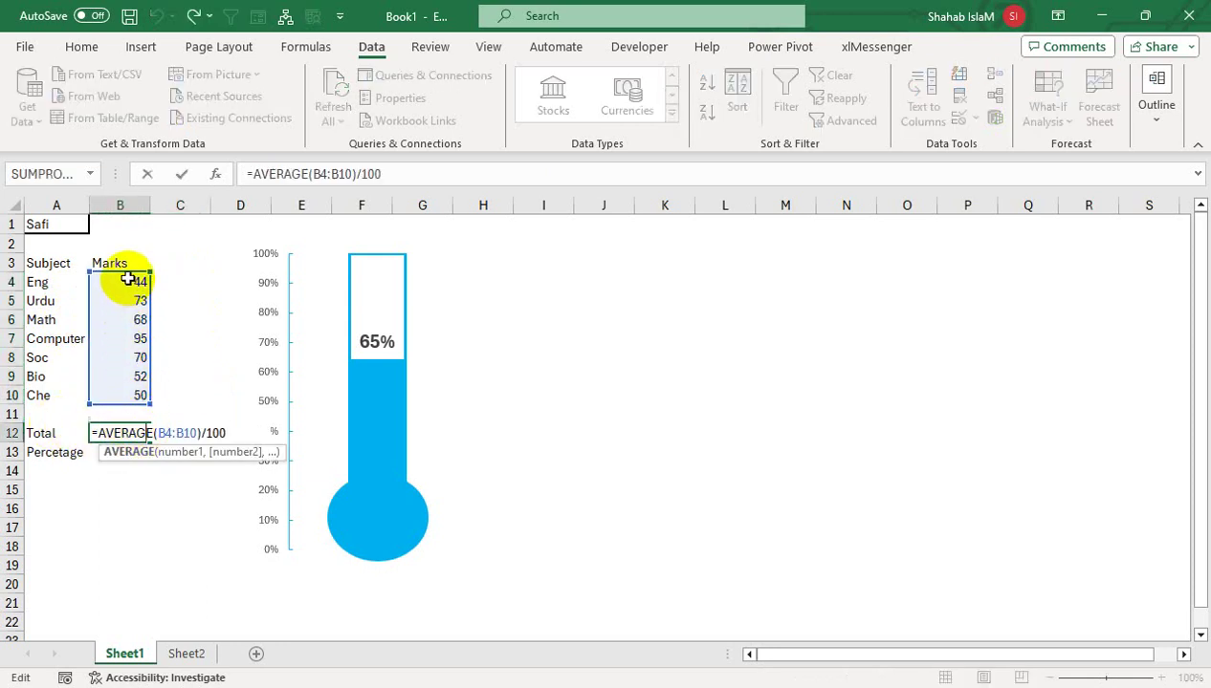
key(Return)
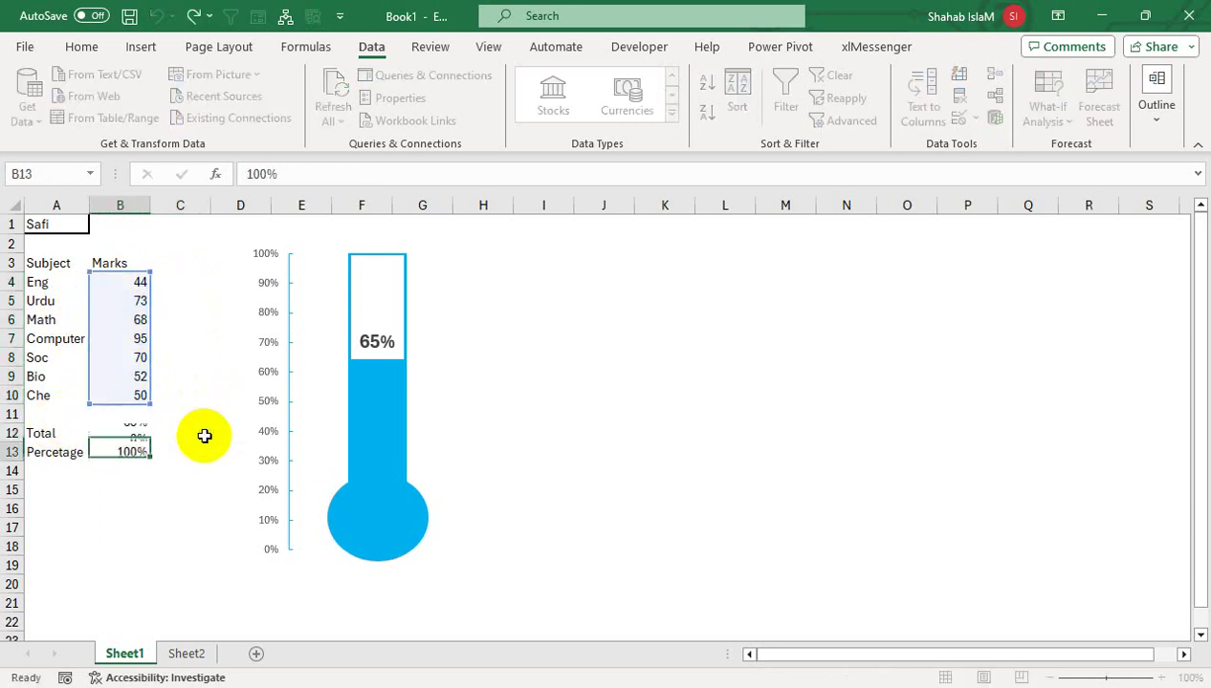
click(127, 430)
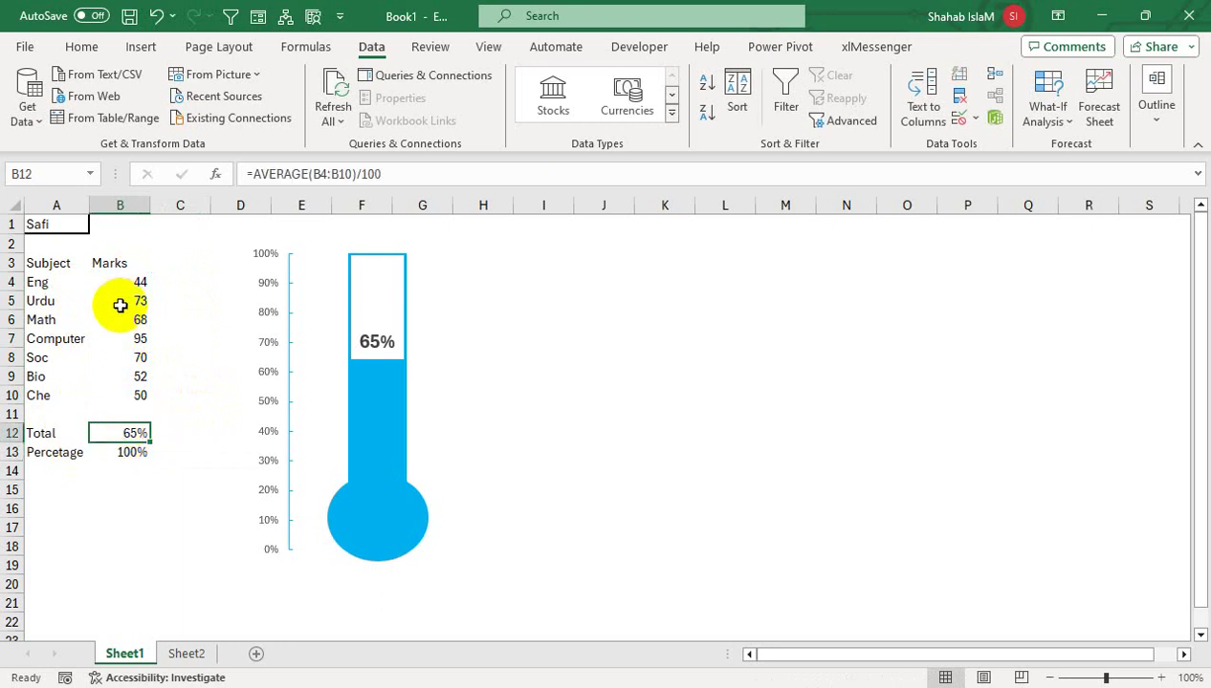
click(75, 224)
click(96, 225)
click(45, 260)
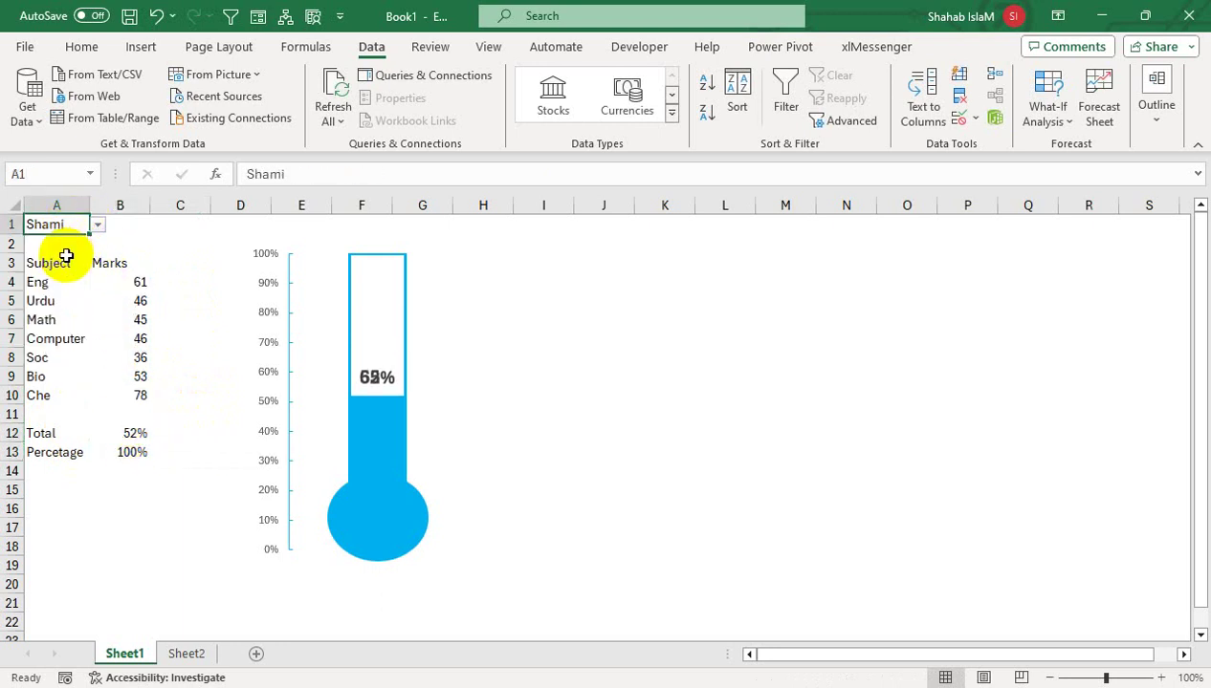
click(134, 435)
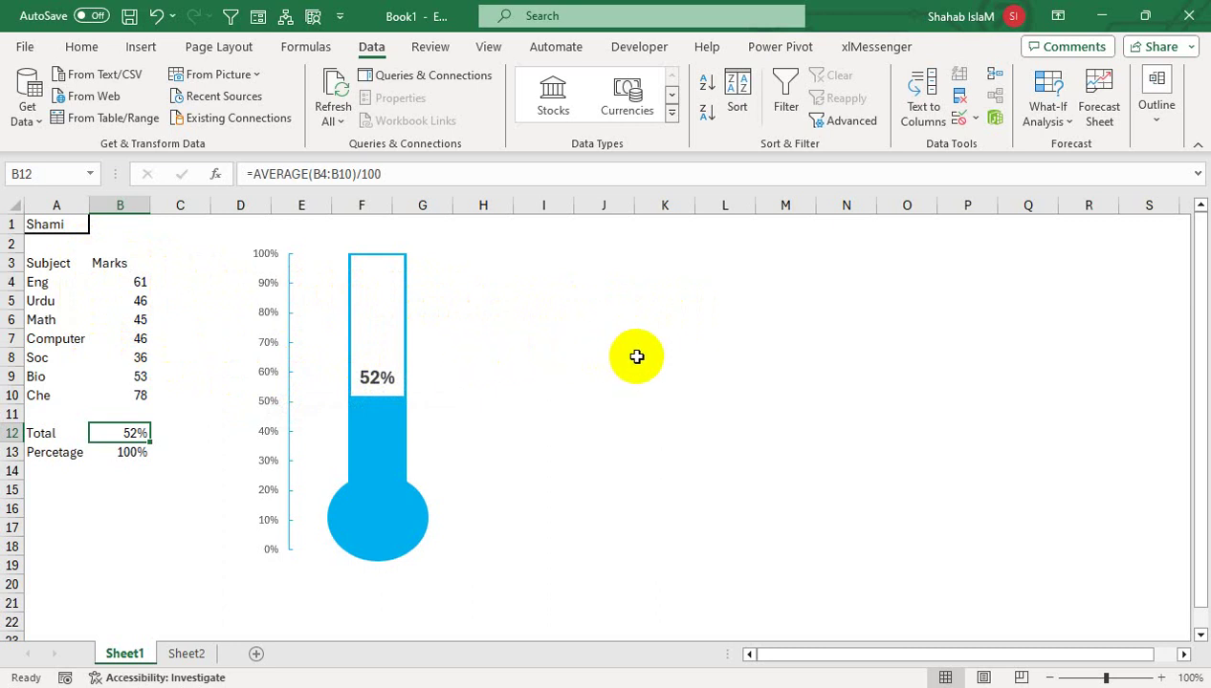
Step: Choose Danyal so the thermometer rises to 68%, then check B13's 100% value
click(79, 230)
click(92, 224)
click(58, 277)
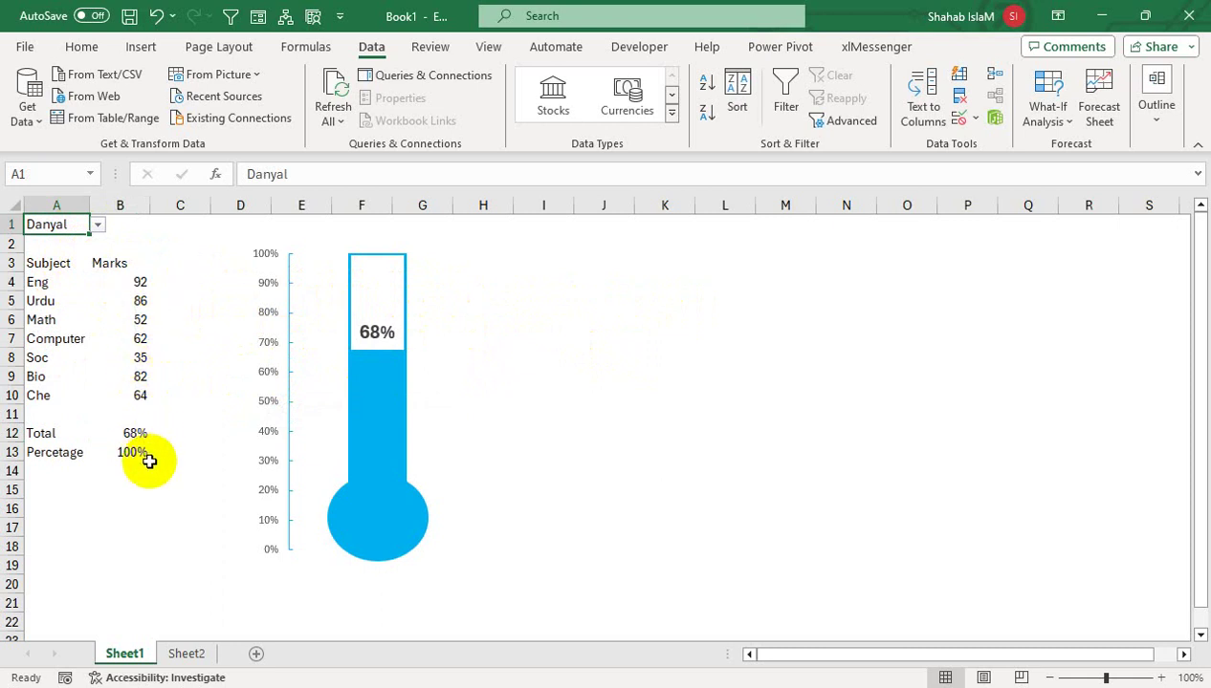
click(138, 432)
double_click(129, 453)
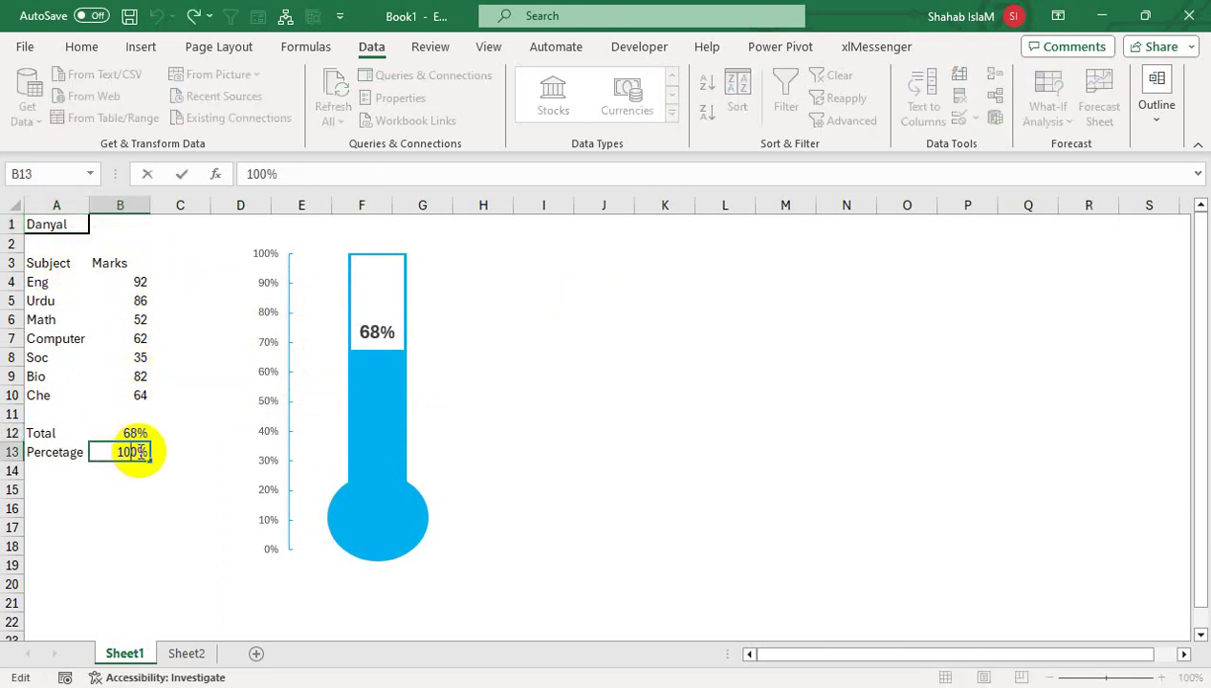
key(Return)
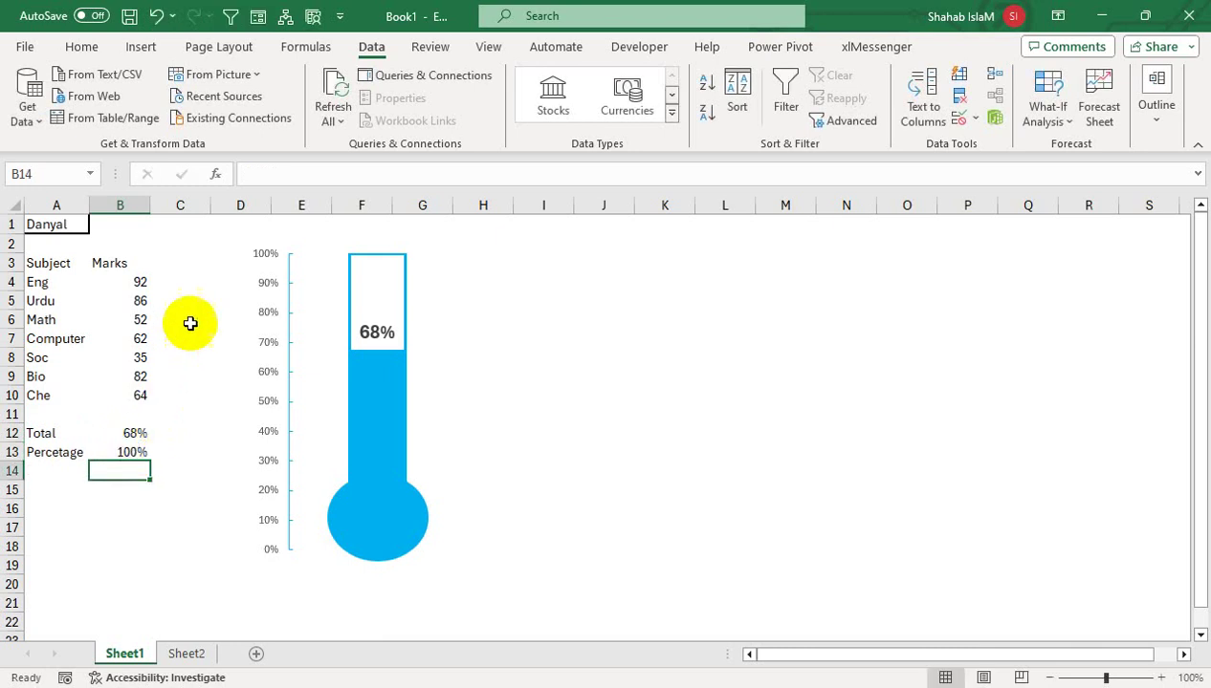
Step: Drag the thermometer chart and its oval bulb together to columns L–O, then select B12:B13
click(271, 269)
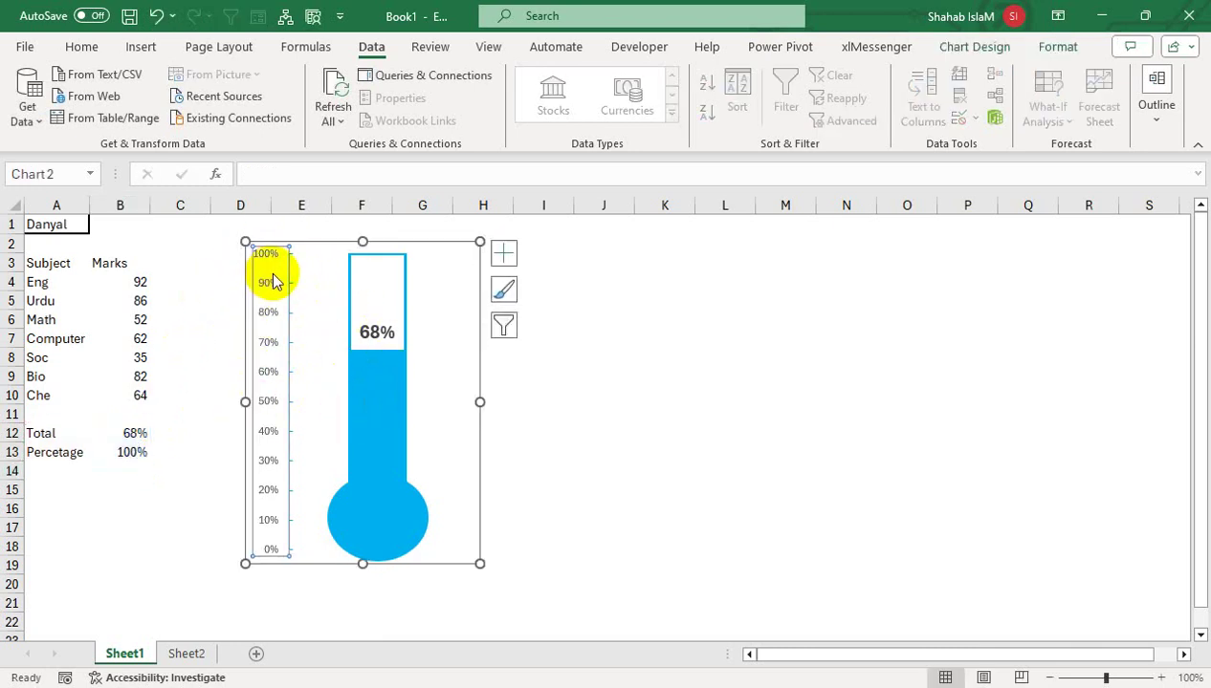
mouse_move(297, 244)
mouse_down()
mouse_move(644, 264)
mouse_move(712, 256)
mouse_move(304, 243)
mouse_up()
ctrl+click(379, 515)
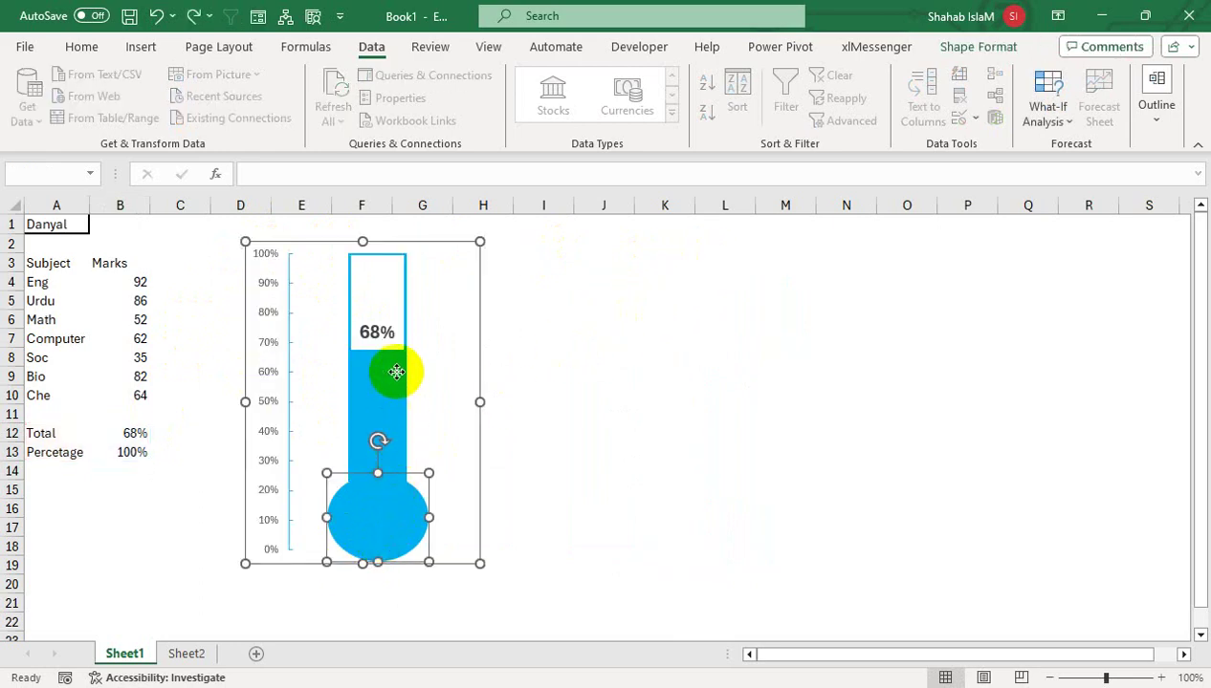
drag(406, 246, 887, 251)
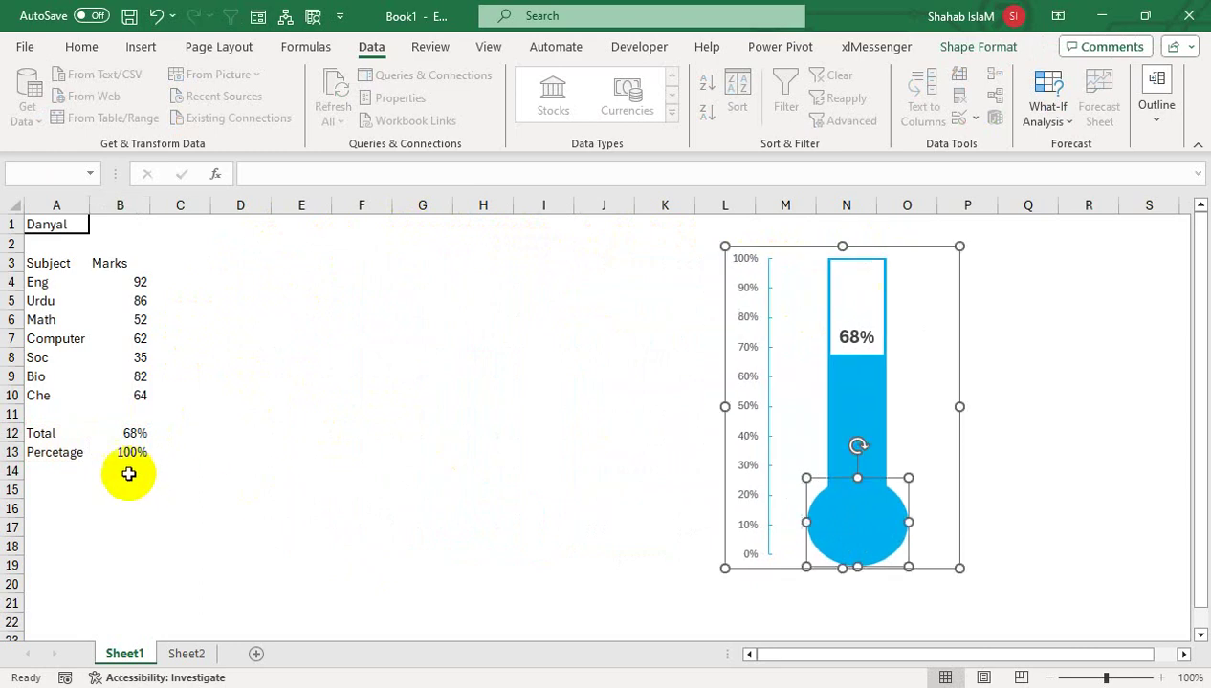
drag(124, 433, 137, 446)
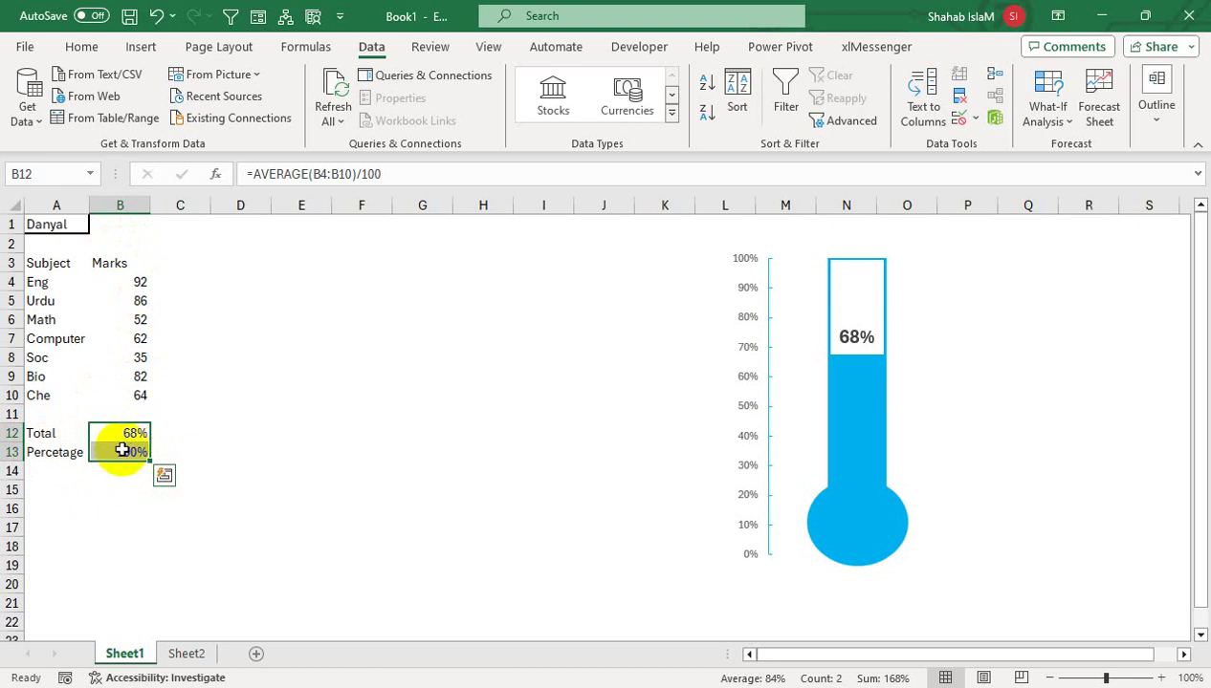
Step: Insert a clustered column chart of B12:B13 (68% and 100%) and place it beside the marks
click(163, 475)
click(141, 46)
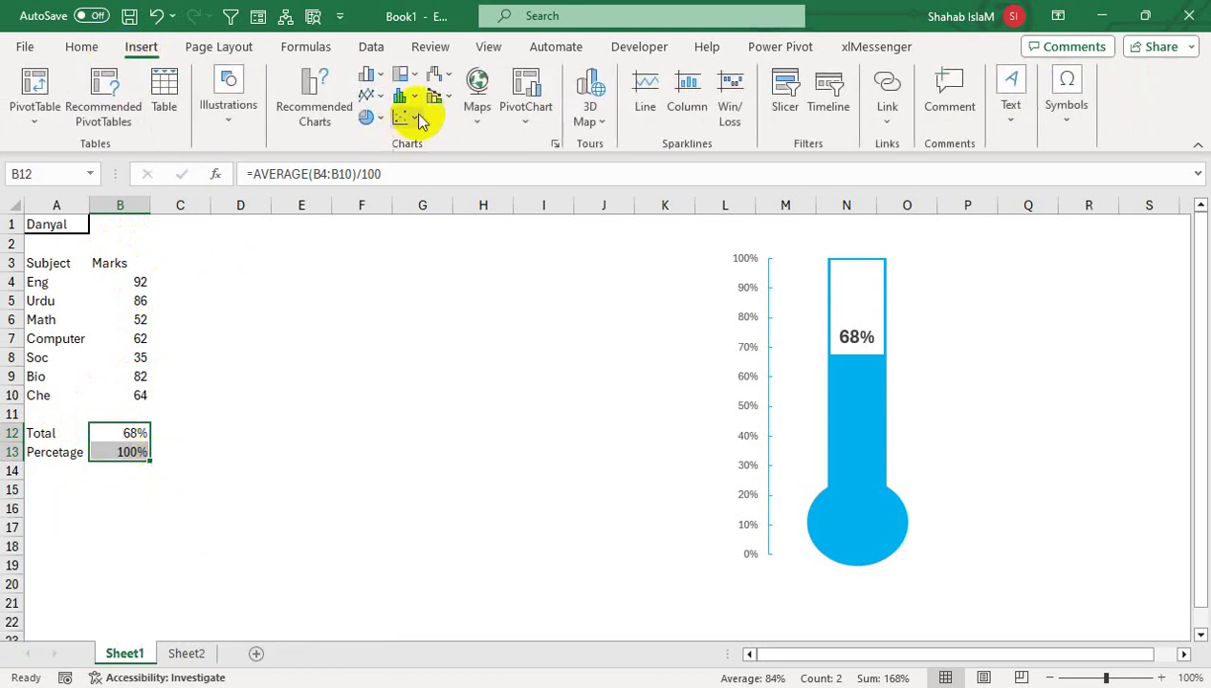
click(379, 76)
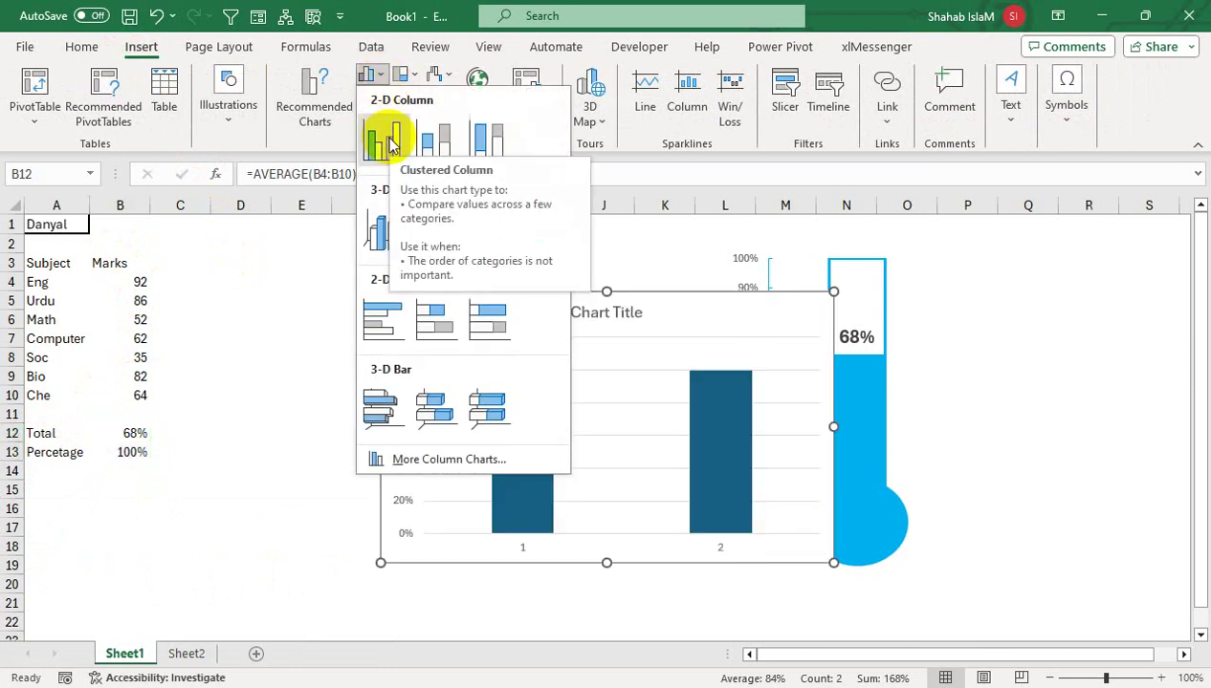
click(392, 144)
mouse_move(559, 305)
mouse_down()
mouse_move(439, 311)
mouse_move(416, 326)
mouse_up()
click(386, 465)
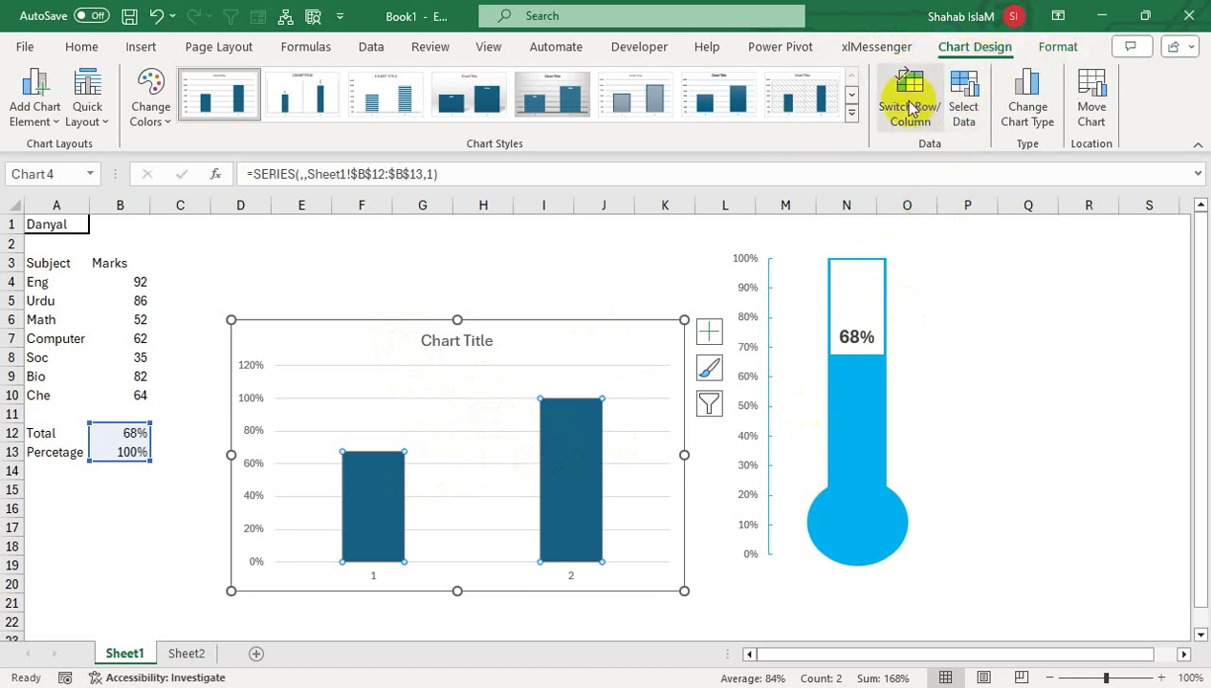
Step: Plot Total and Percentage as separate series and give the 68% Total column a solid red fill
click(911, 108)
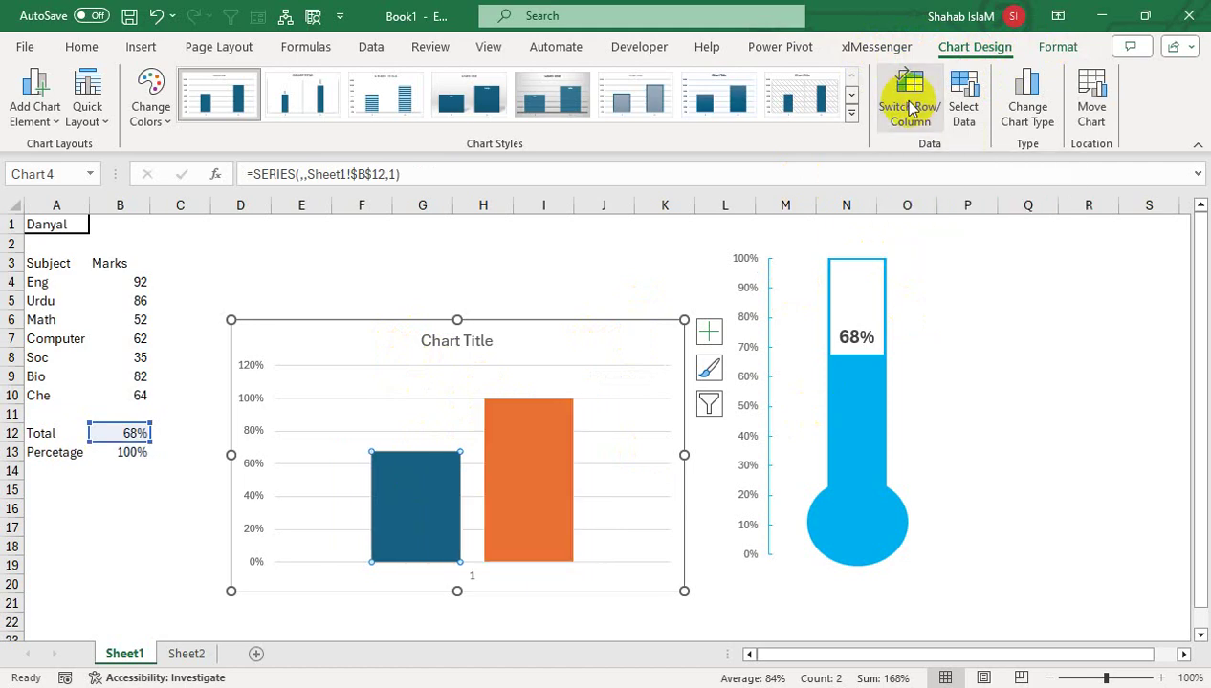
right_click(406, 472)
click(461, 448)
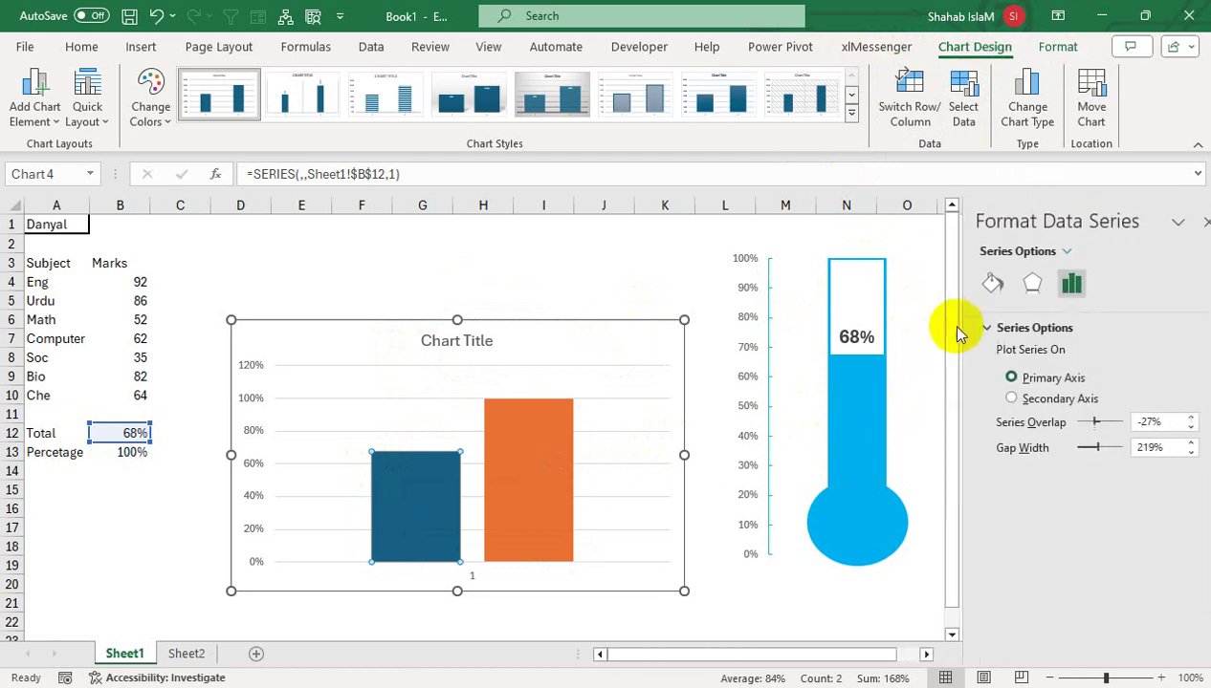
click(977, 296)
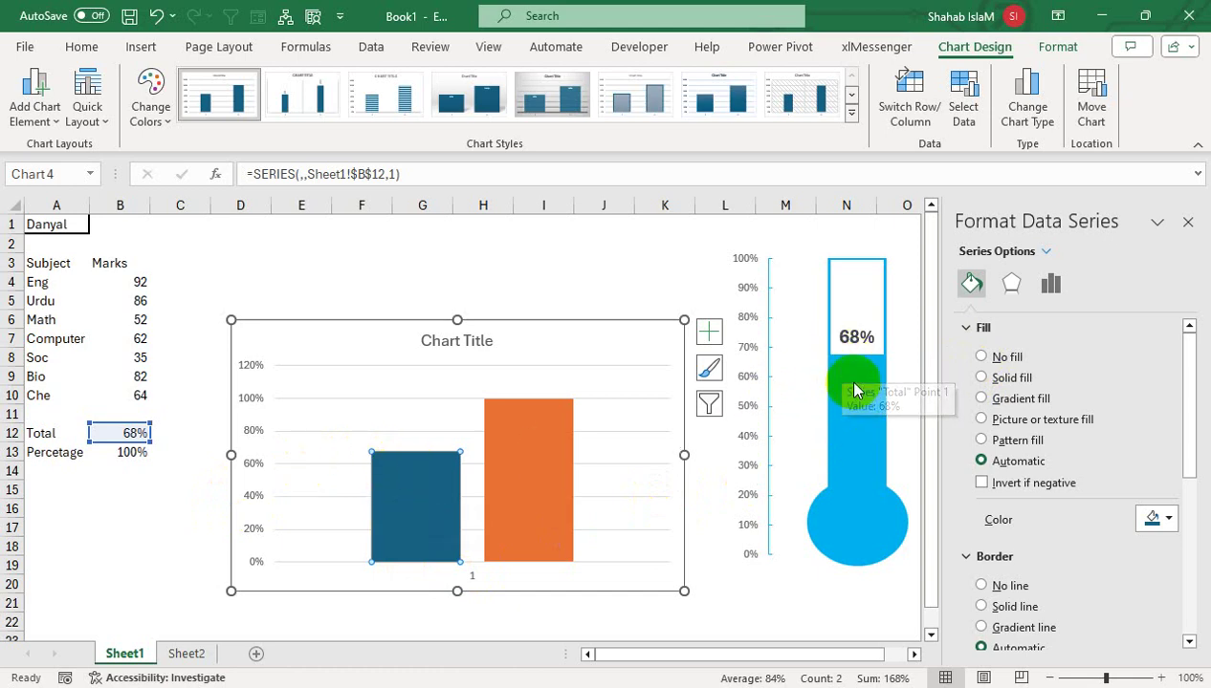
click(981, 378)
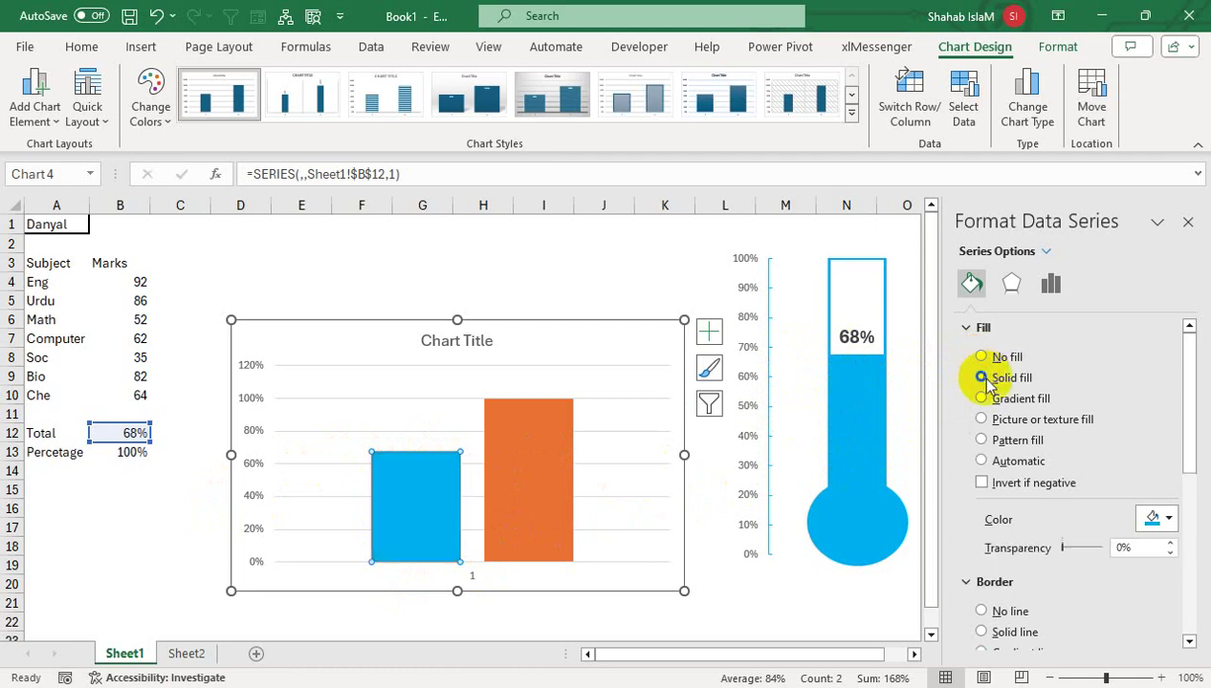
click(1173, 517)
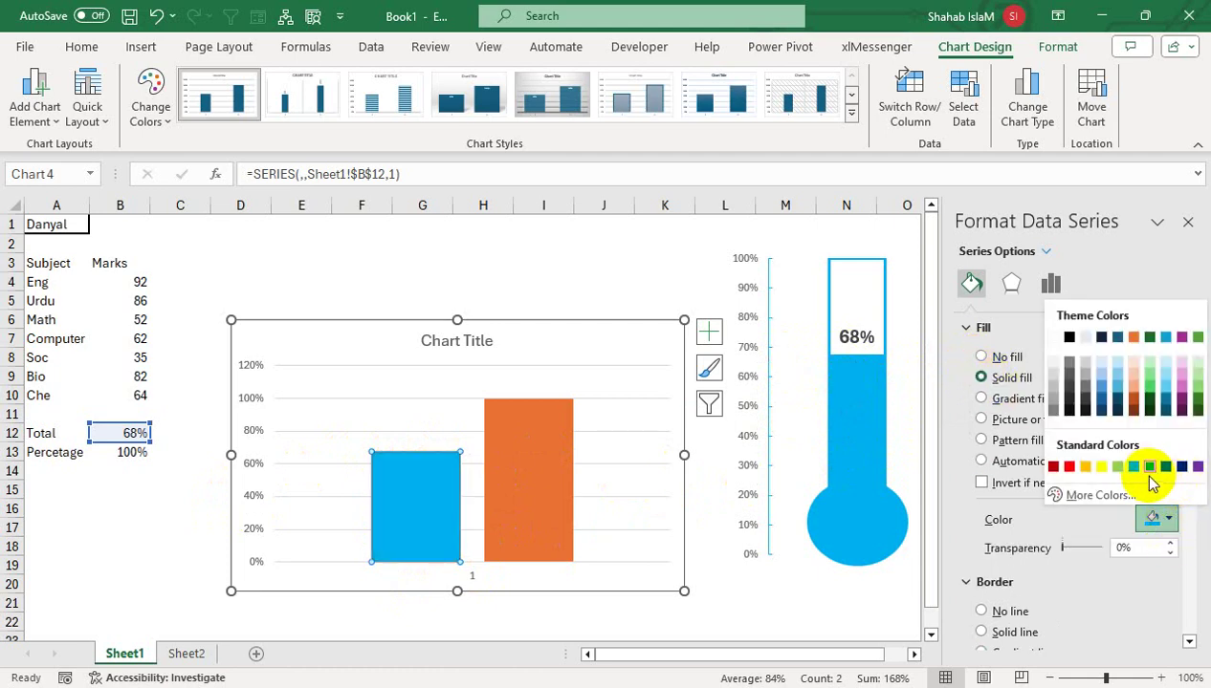
click(1068, 469)
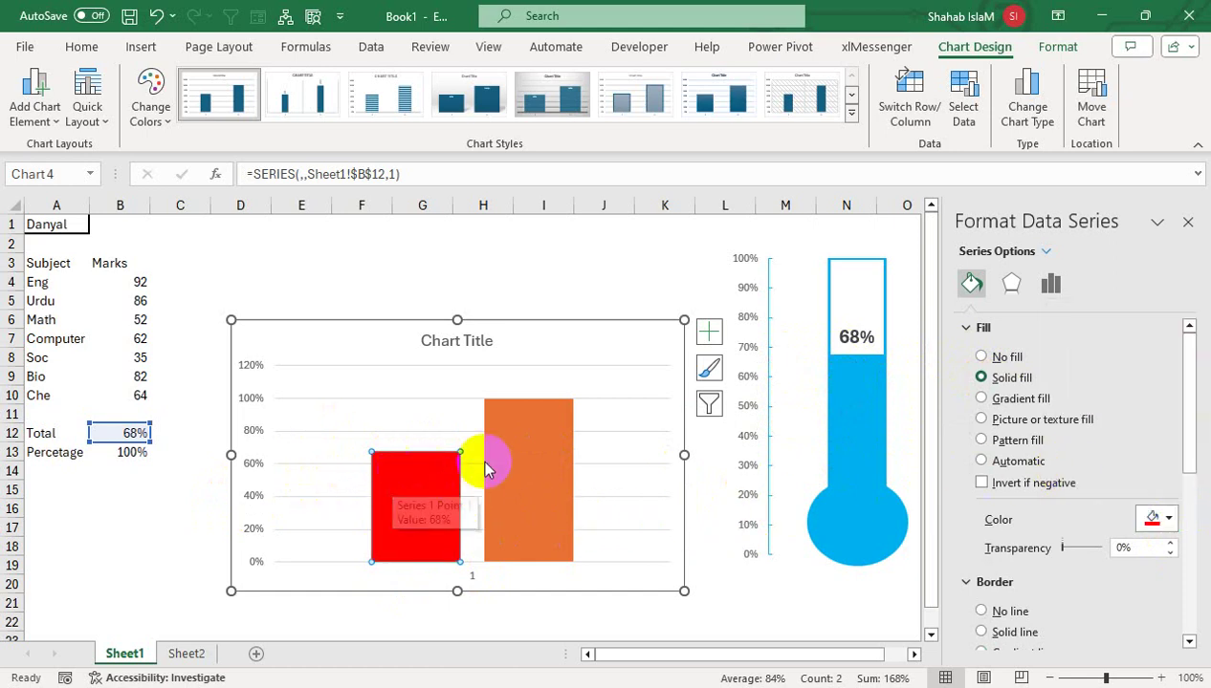
click(530, 444)
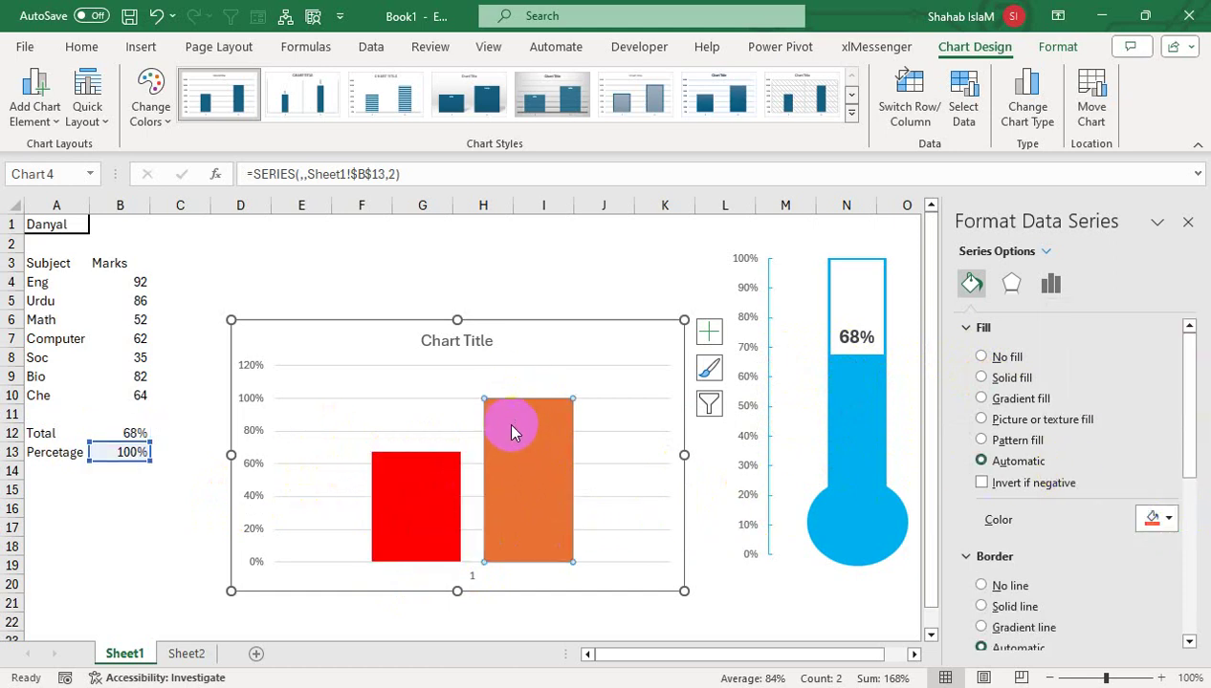
Step: Move the 100% Percetage series to a secondary axis with No fill and a red 2.25 pt outline
right_click(513, 432)
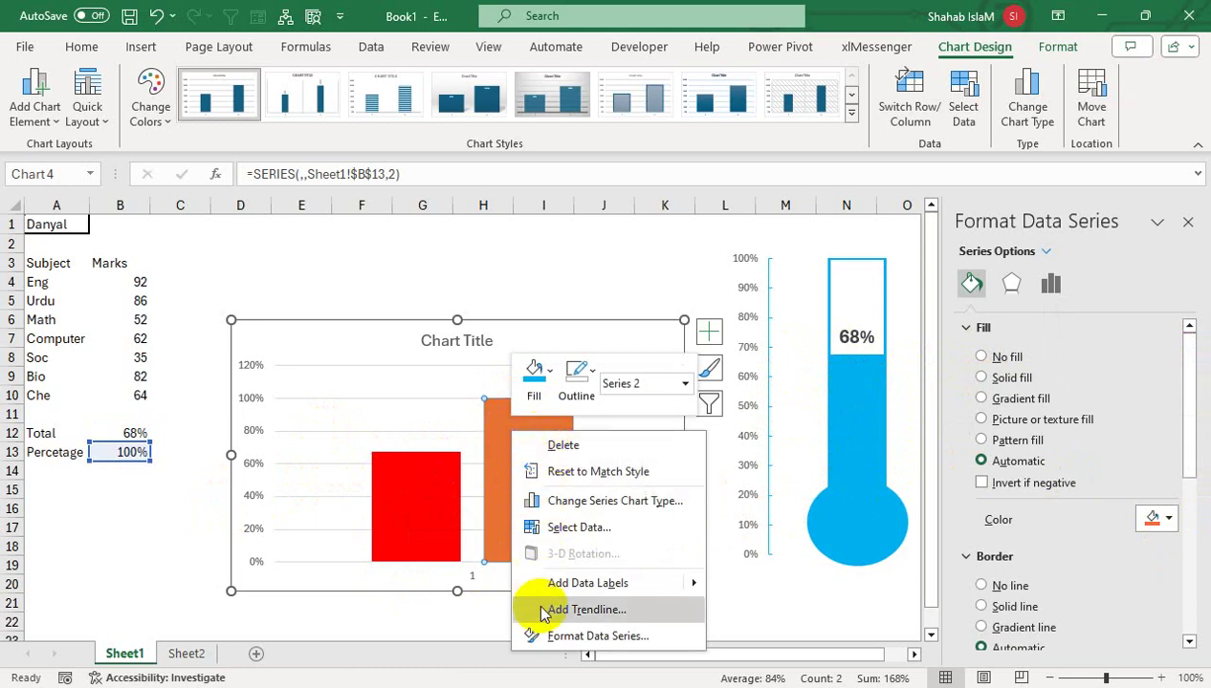
click(553, 637)
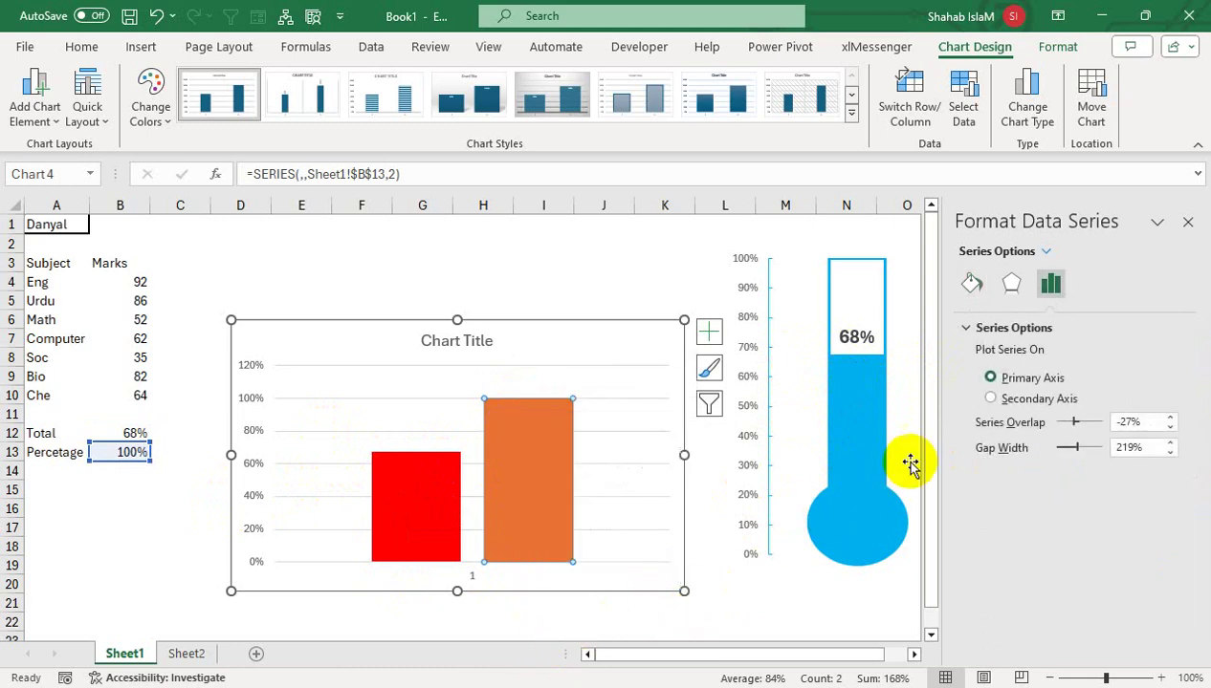
click(989, 398)
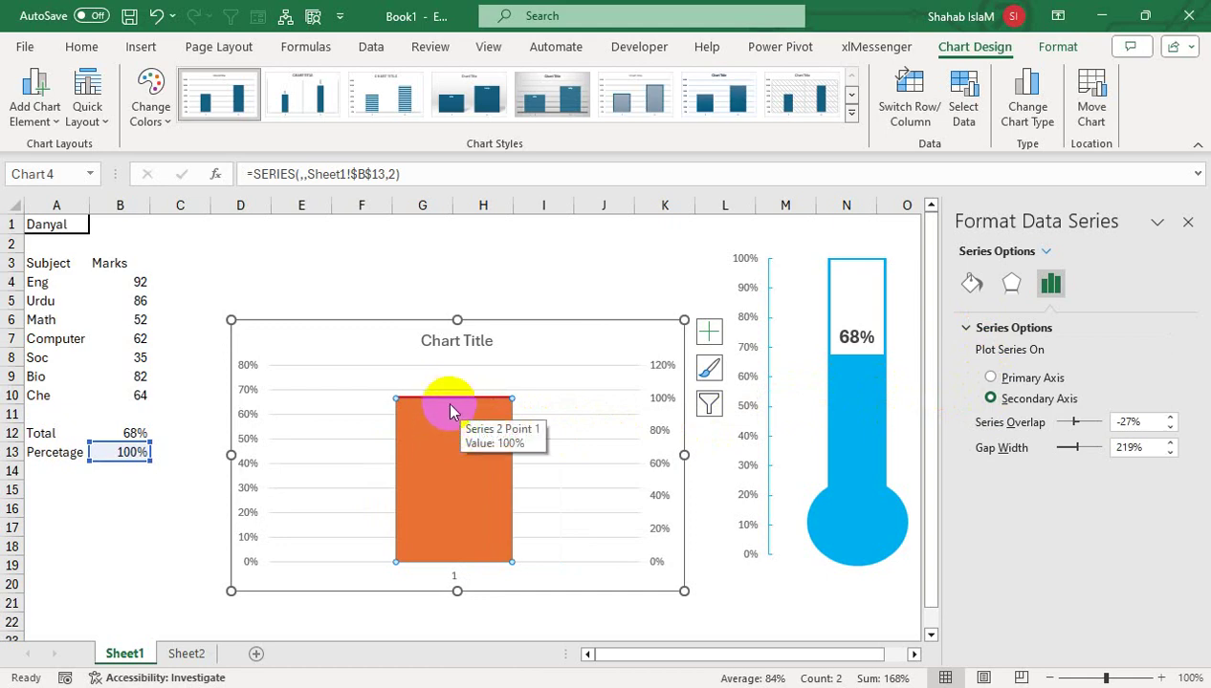
click(972, 285)
click(982, 358)
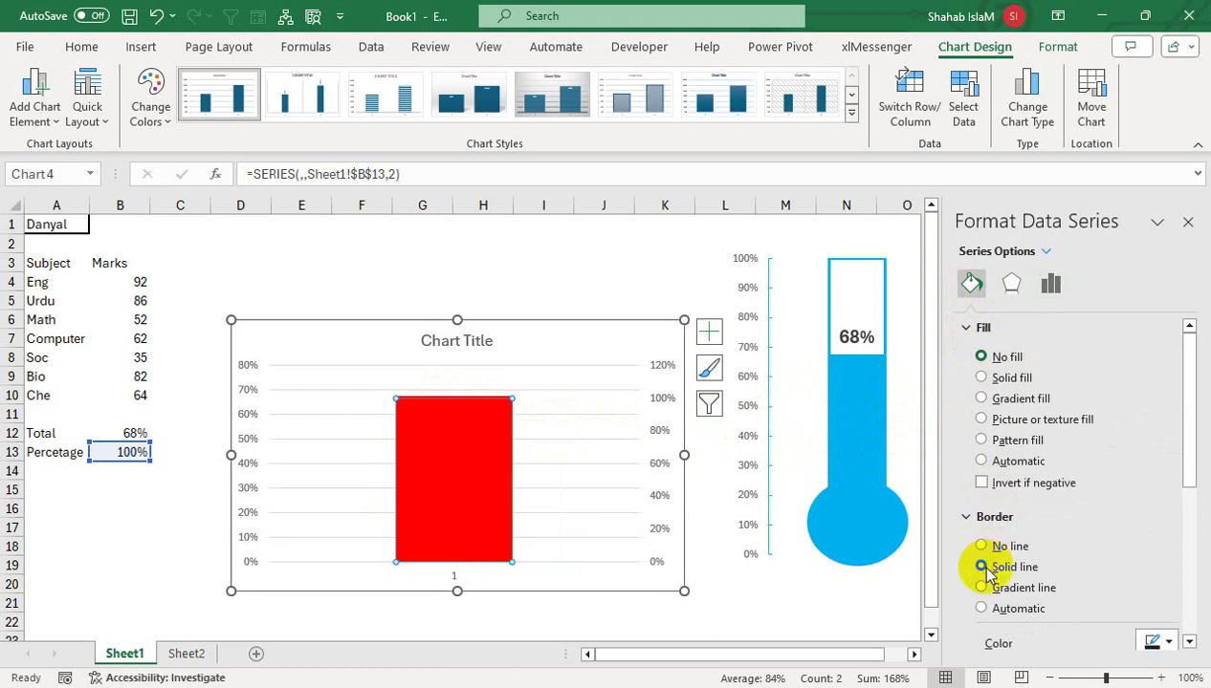
click(1159, 642)
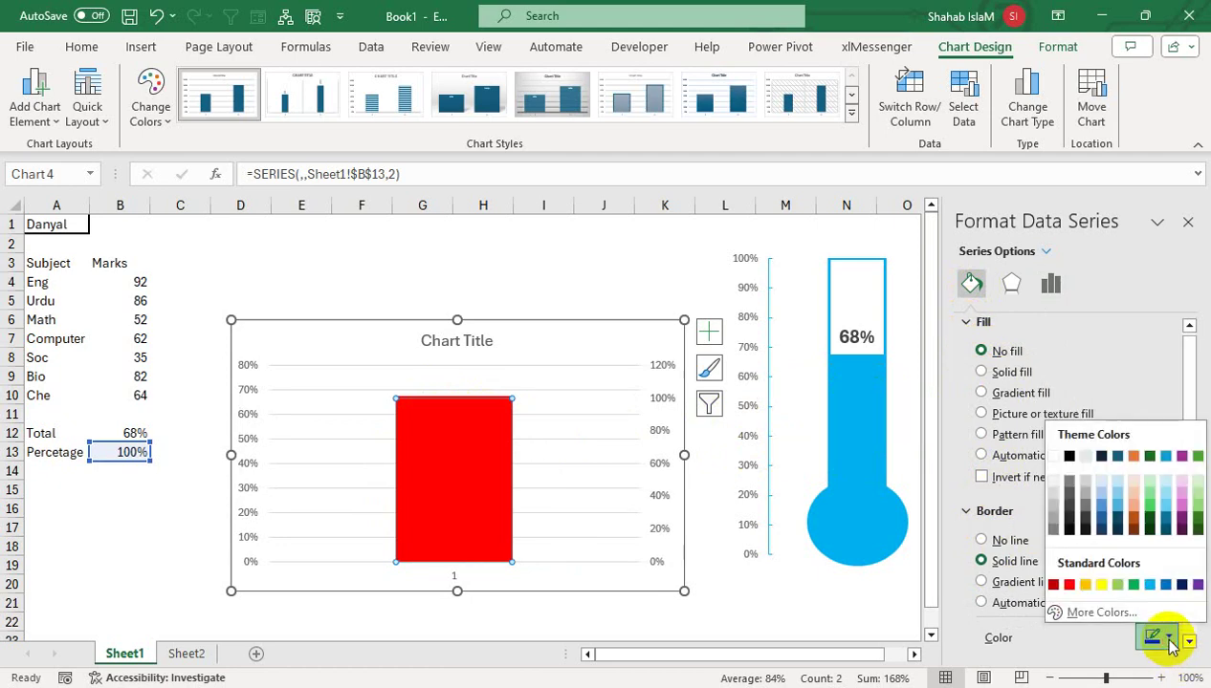
click(1051, 586)
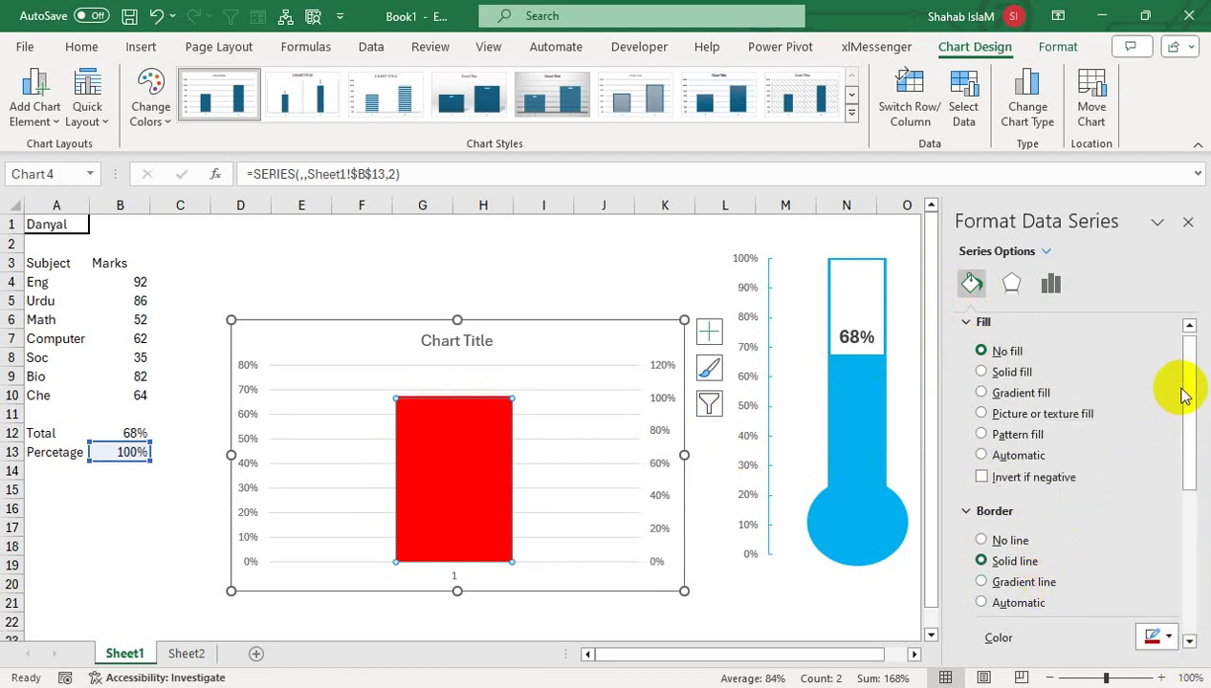
drag(1189, 397, 1189, 483)
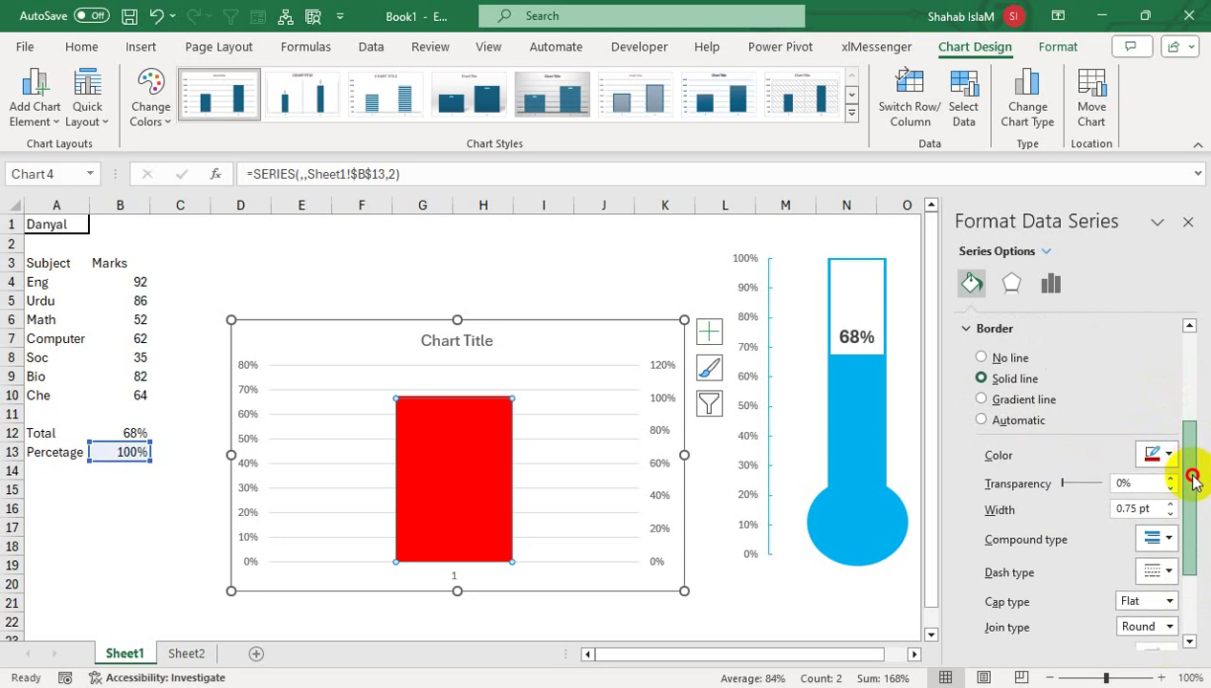
click(1169, 503)
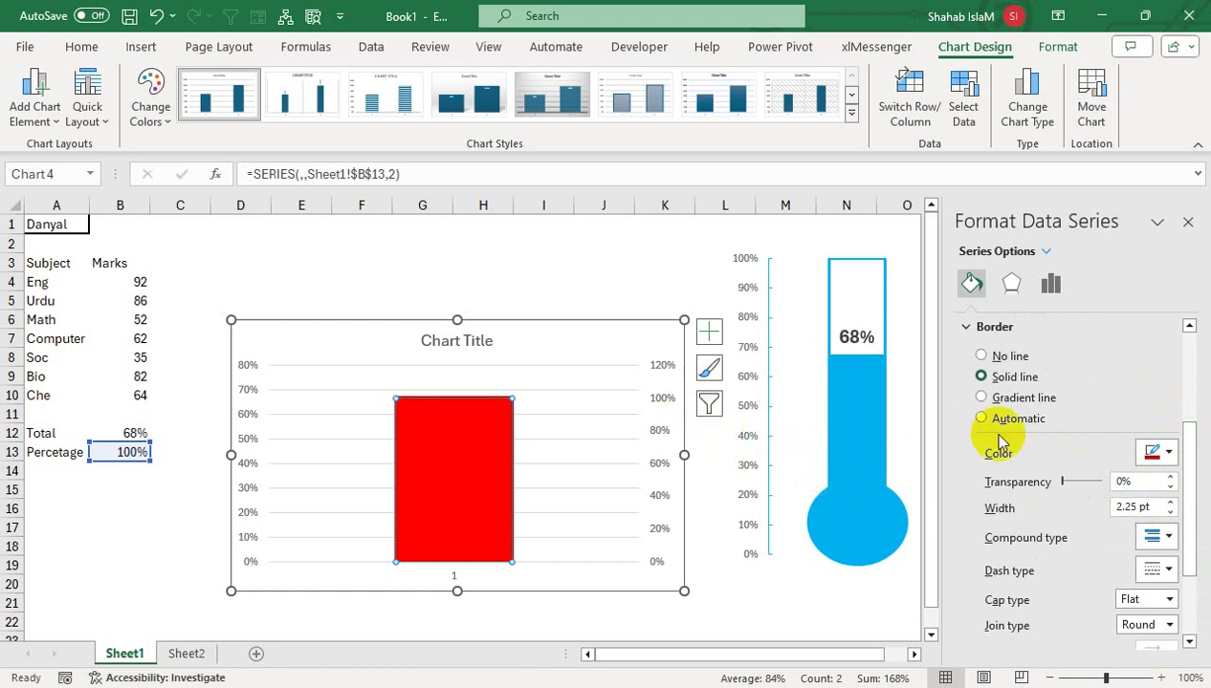
click(1187, 224)
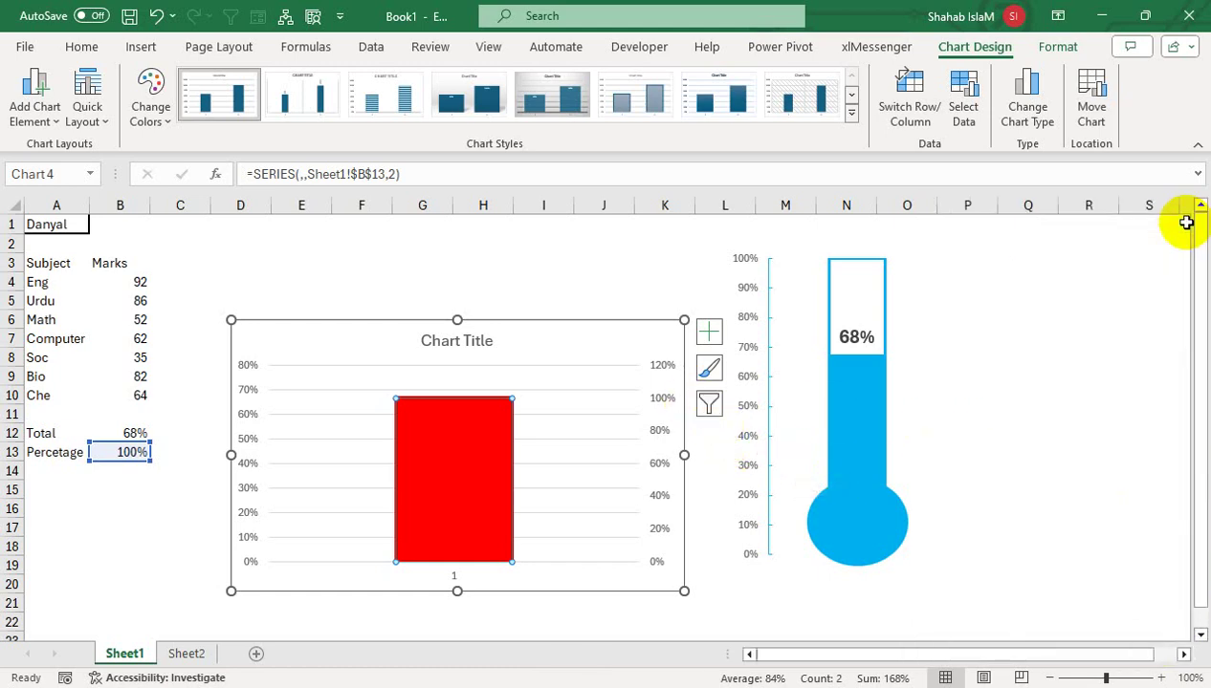
Step: Delete the secondary axis, chart title, horizontal gridlines and horizontal category axis
click(651, 379)
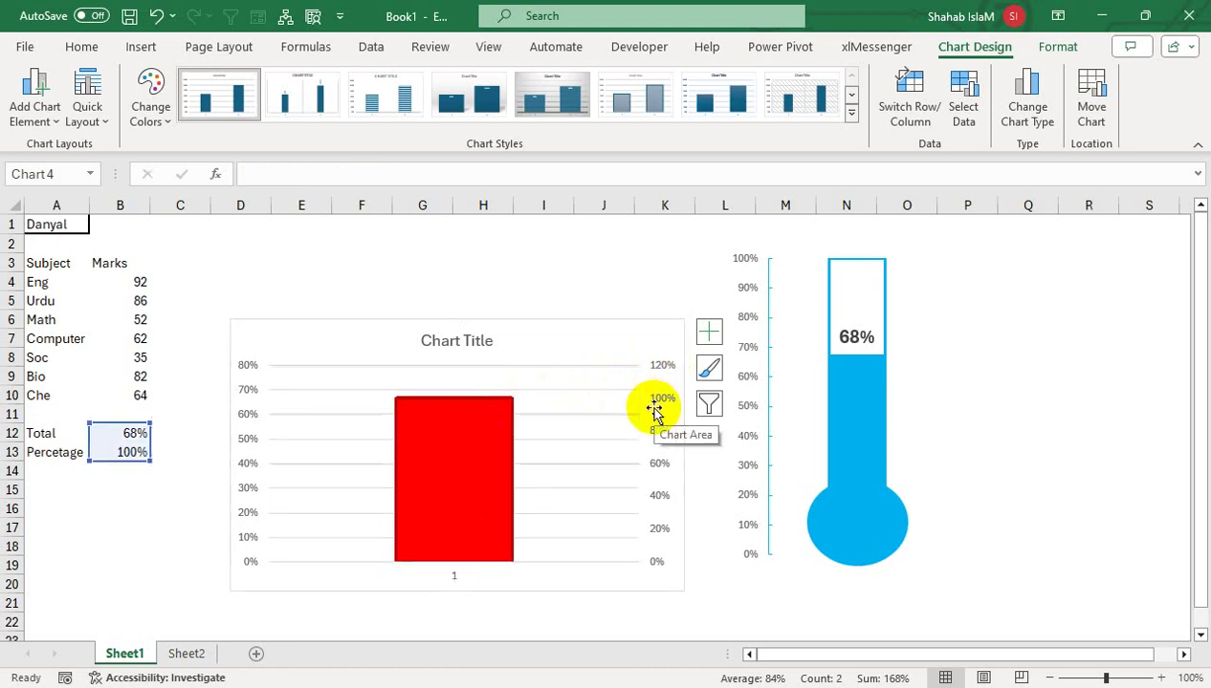
key(Delete)
click(463, 342)
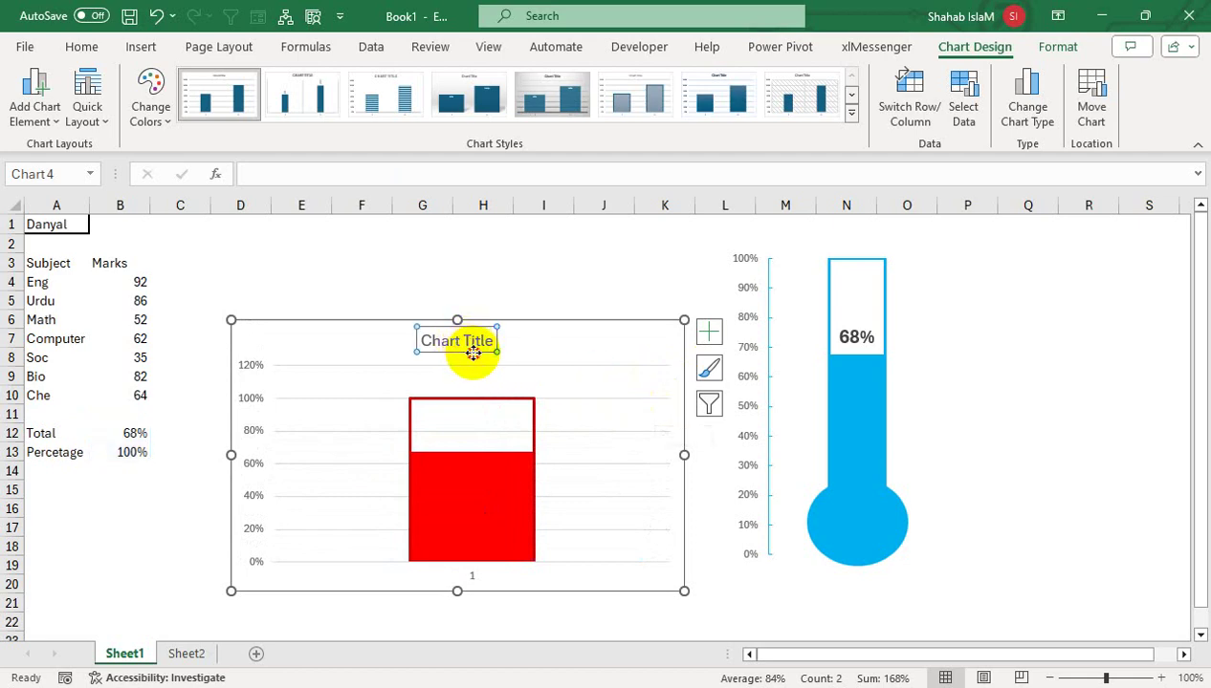
key(Delete)
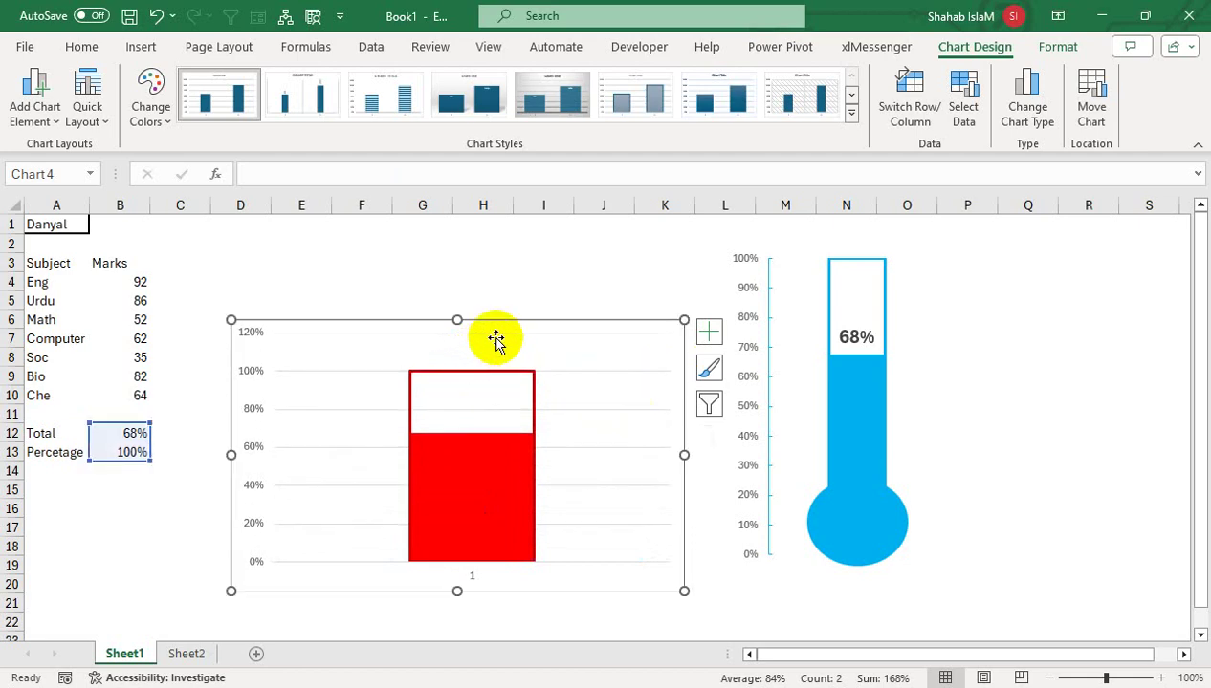
click(495, 340)
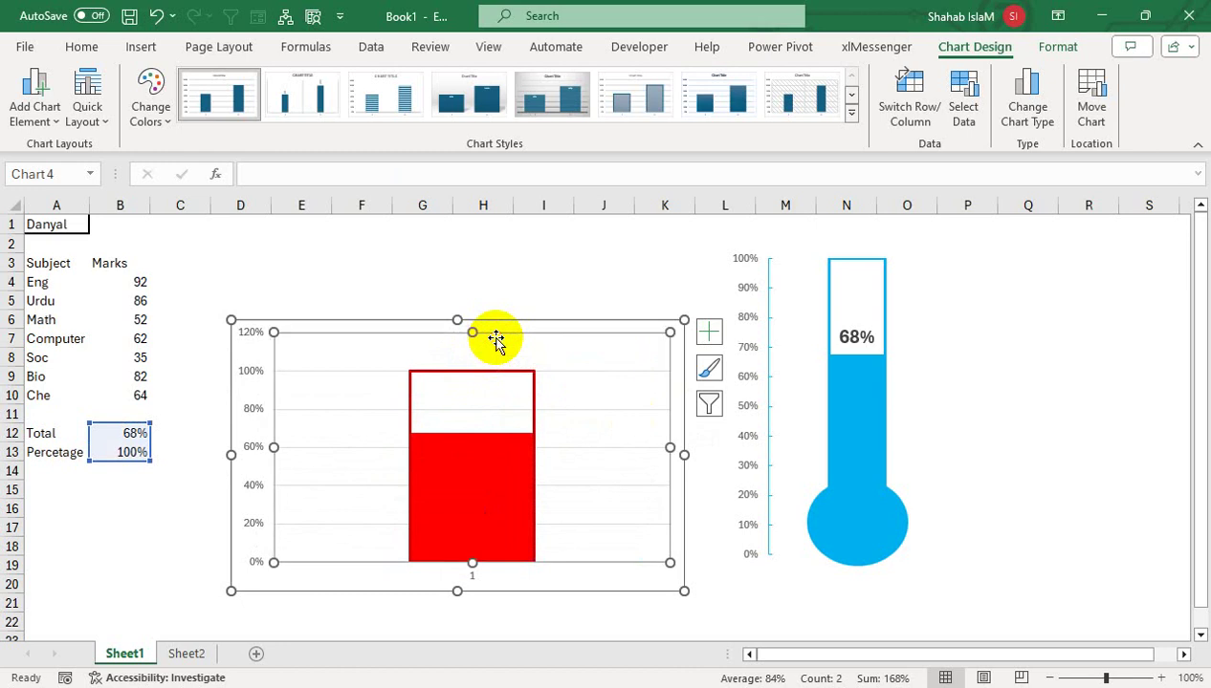
click(592, 372)
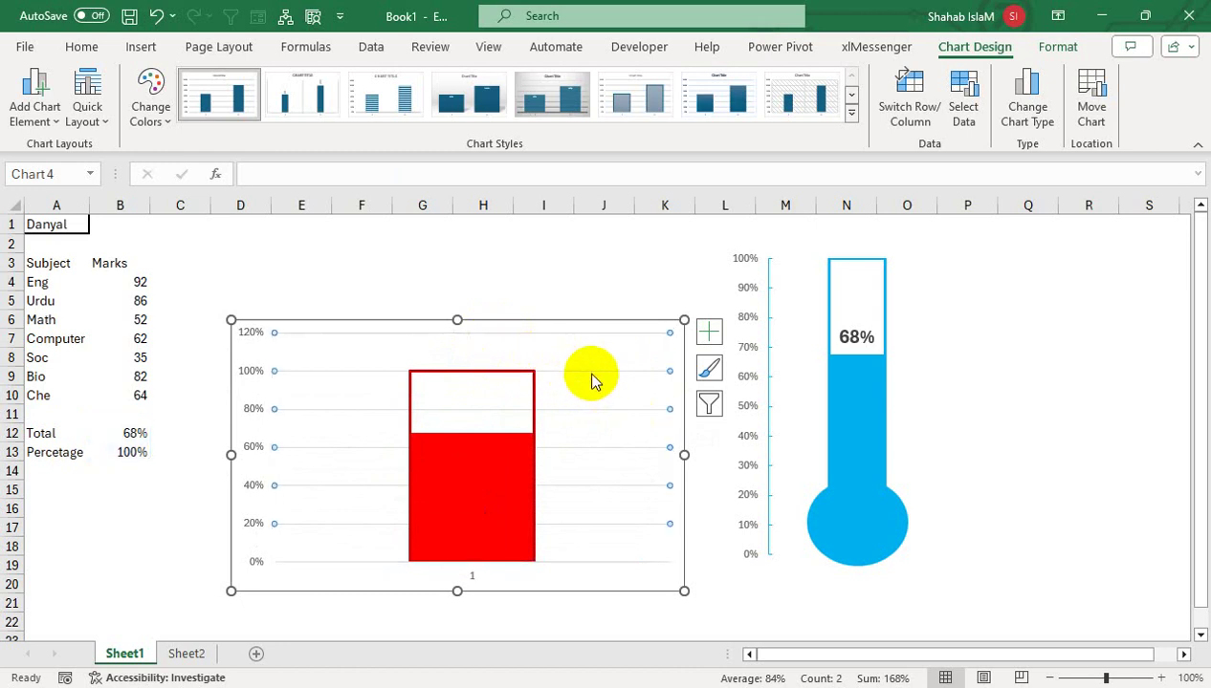
key(Delete)
click(474, 575)
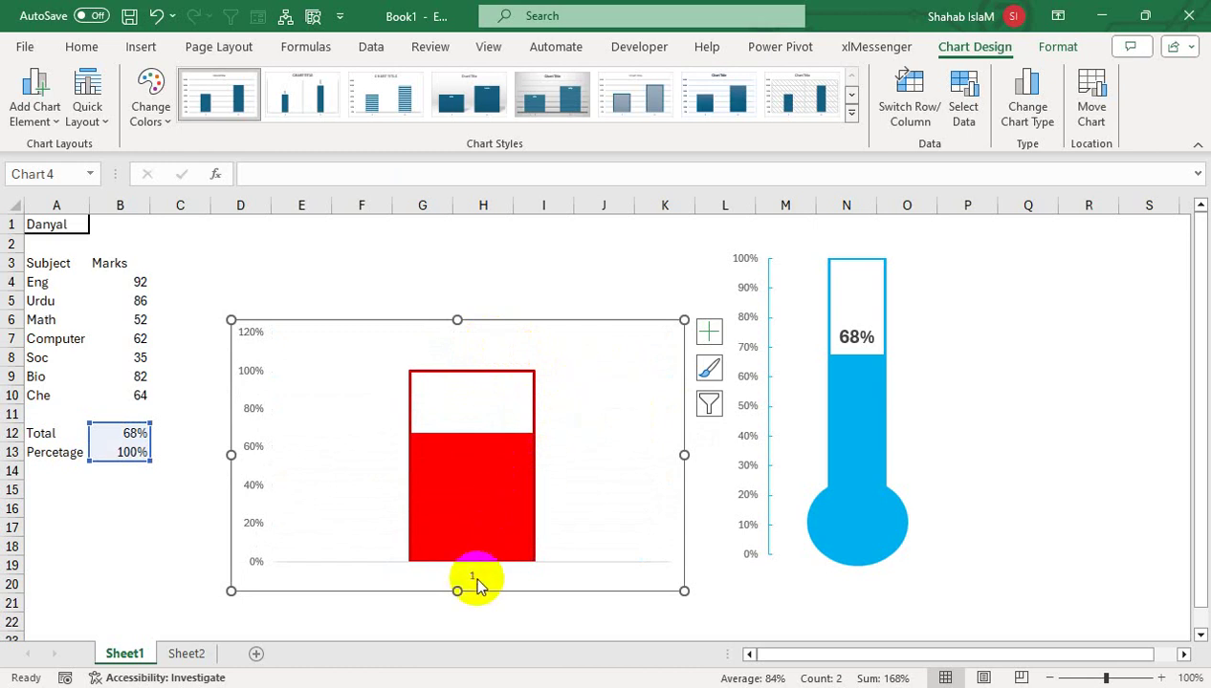
key(Delete)
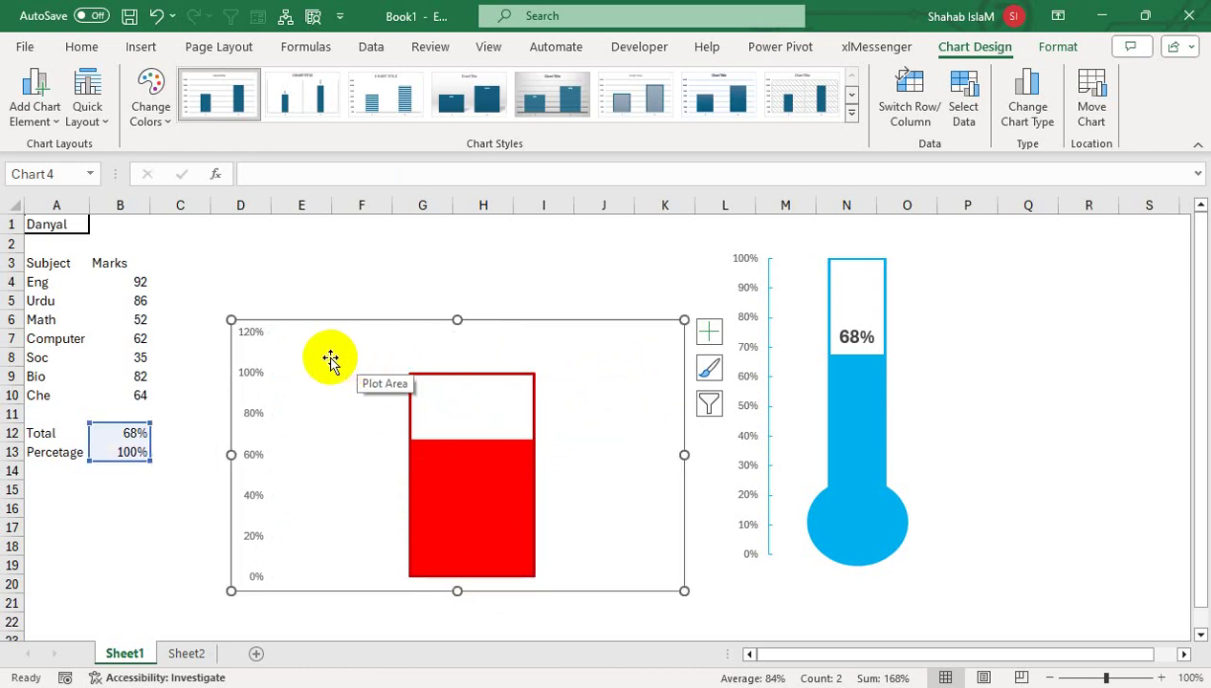
Step: Change the vertical axis maximum bound from 1.2 to 1.0
click(252, 339)
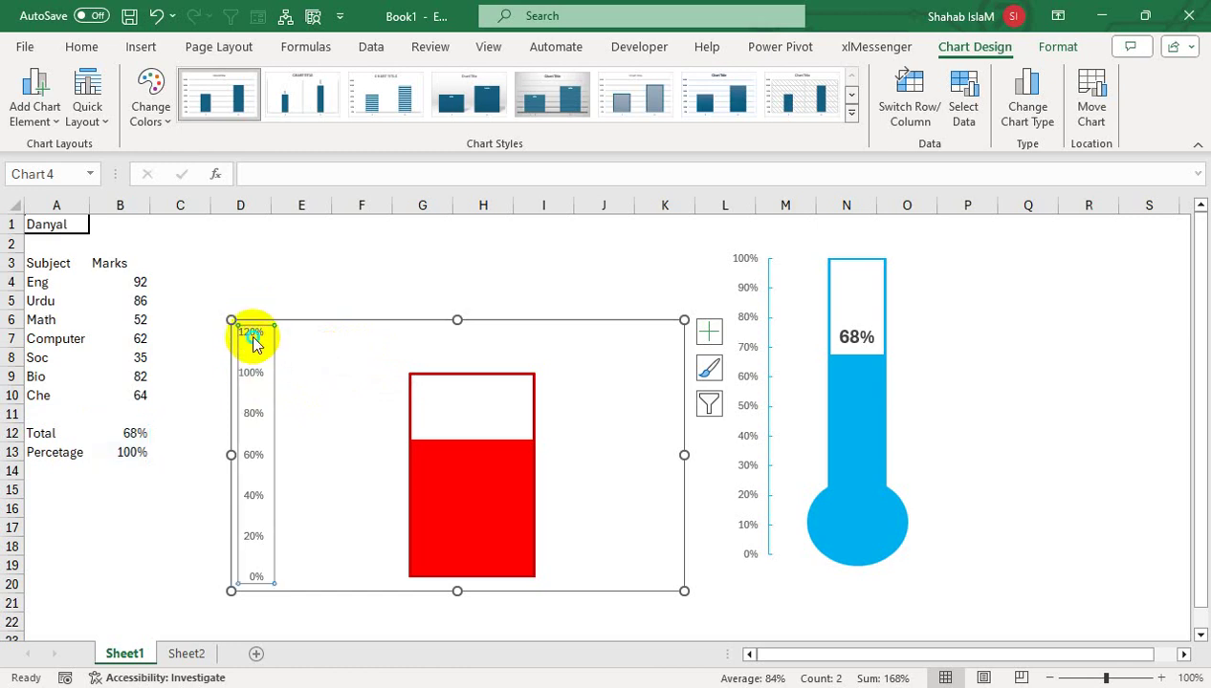
right_click(255, 345)
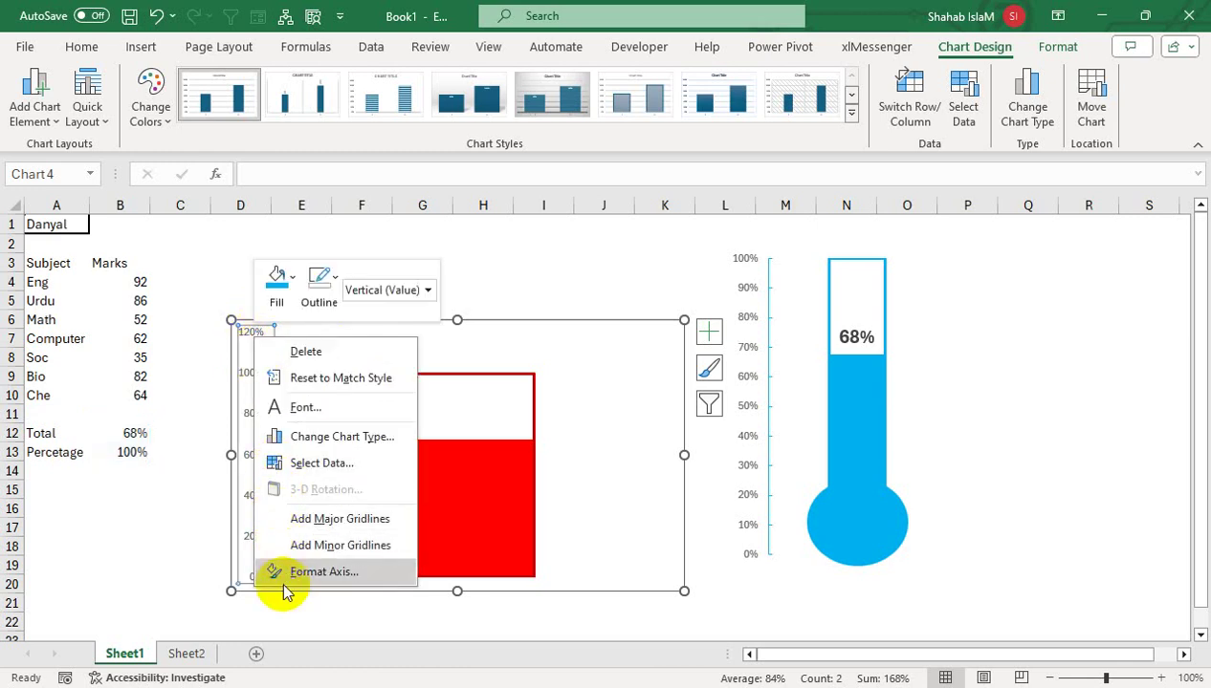
click(323, 572)
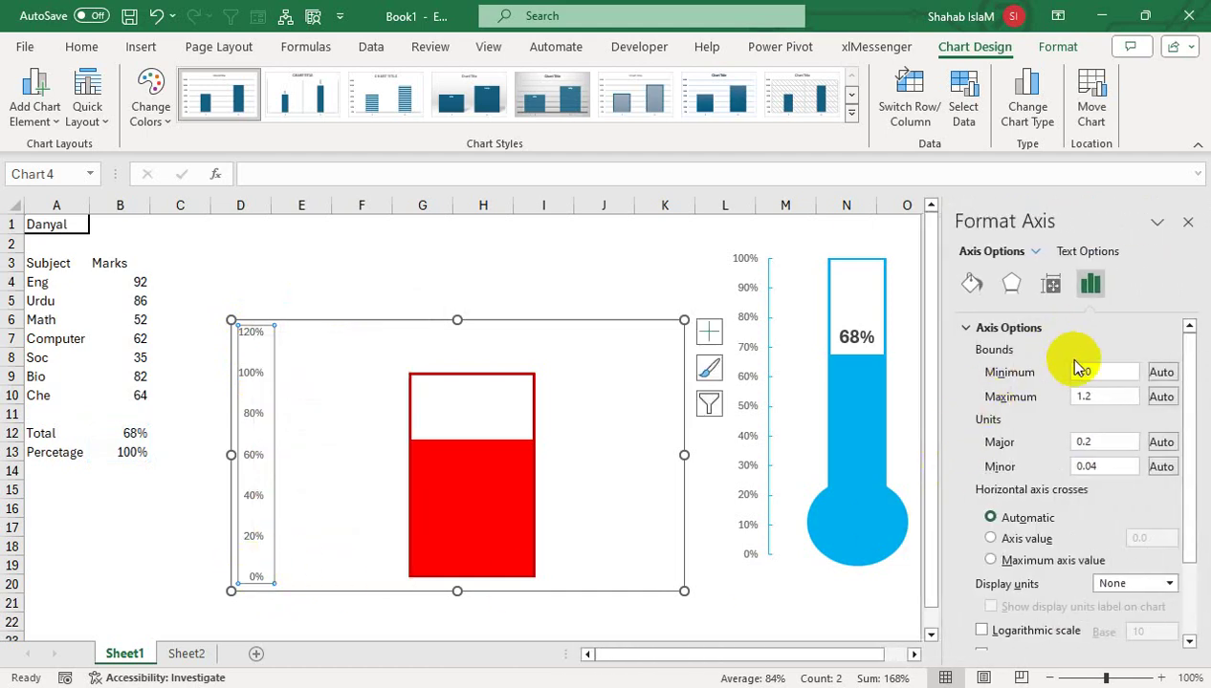
click(1104, 396)
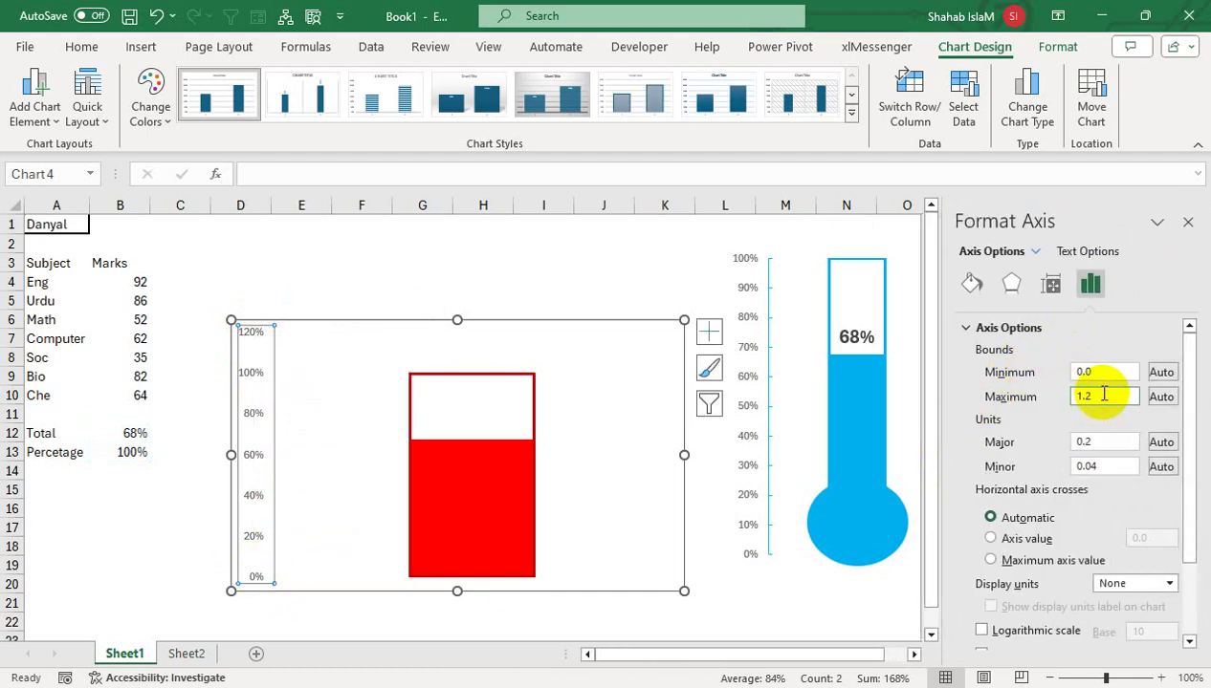
drag(1104, 394, 1026, 390)
text(1)
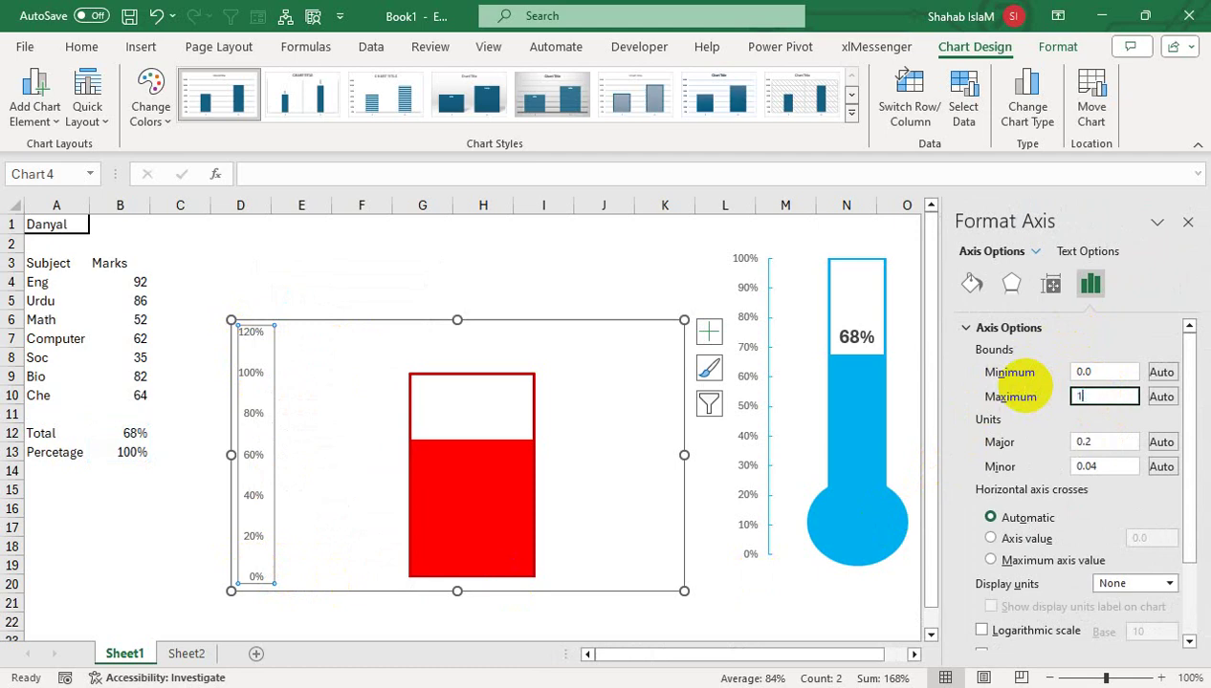
key(Return)
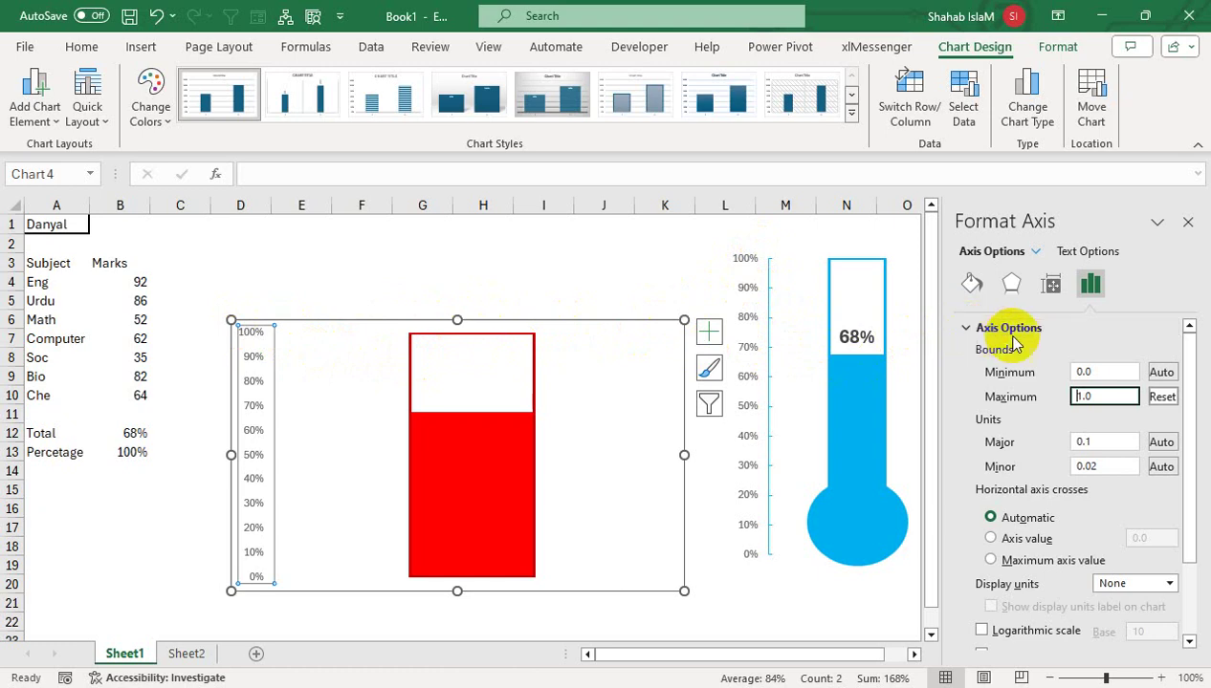
Step: Set the vertical axis major tick marks to Inside
drag(1186, 419, 1187, 492)
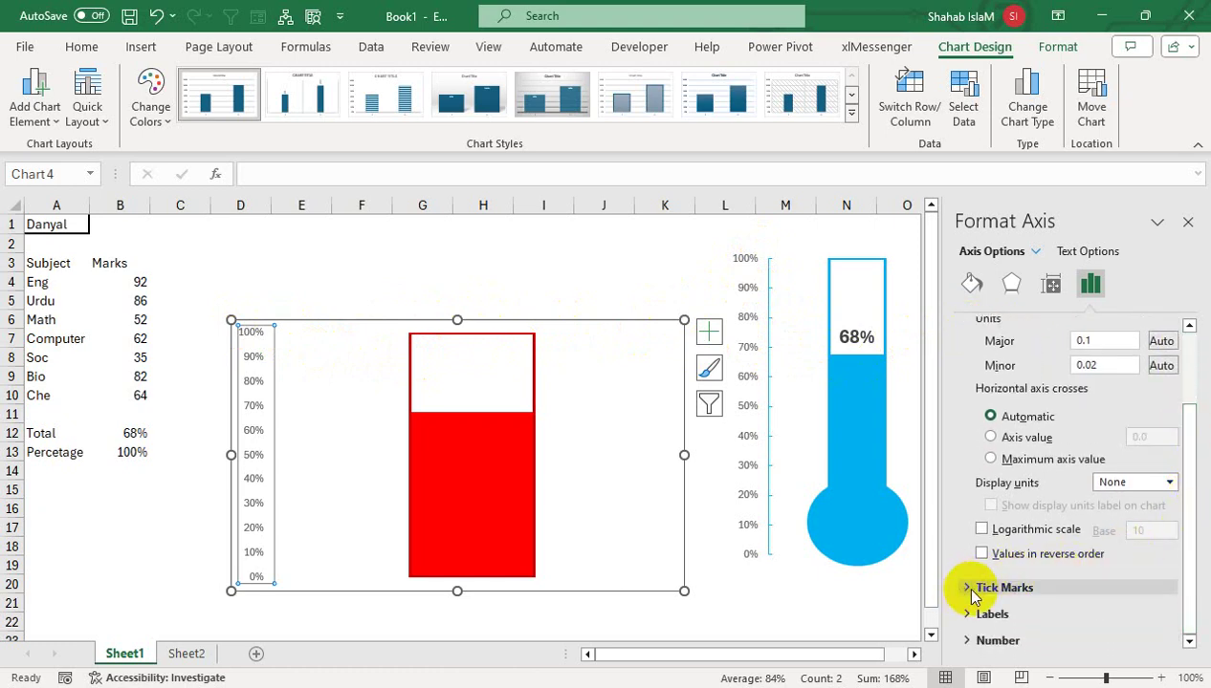
click(971, 592)
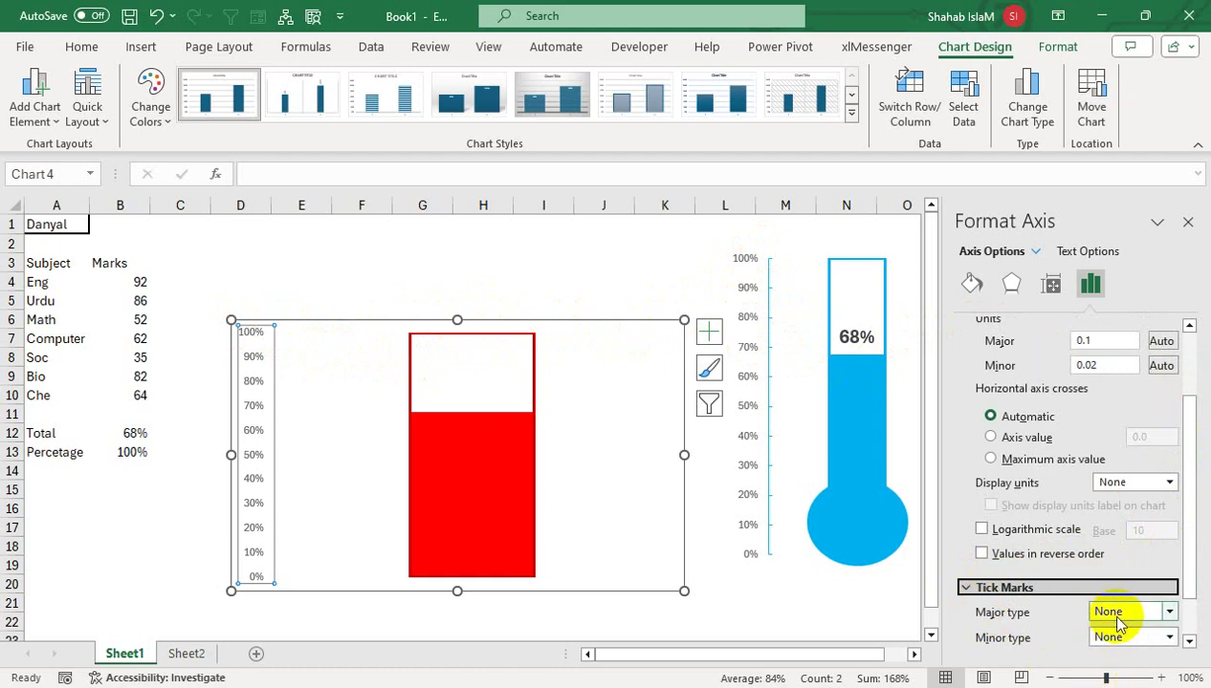
click(1168, 612)
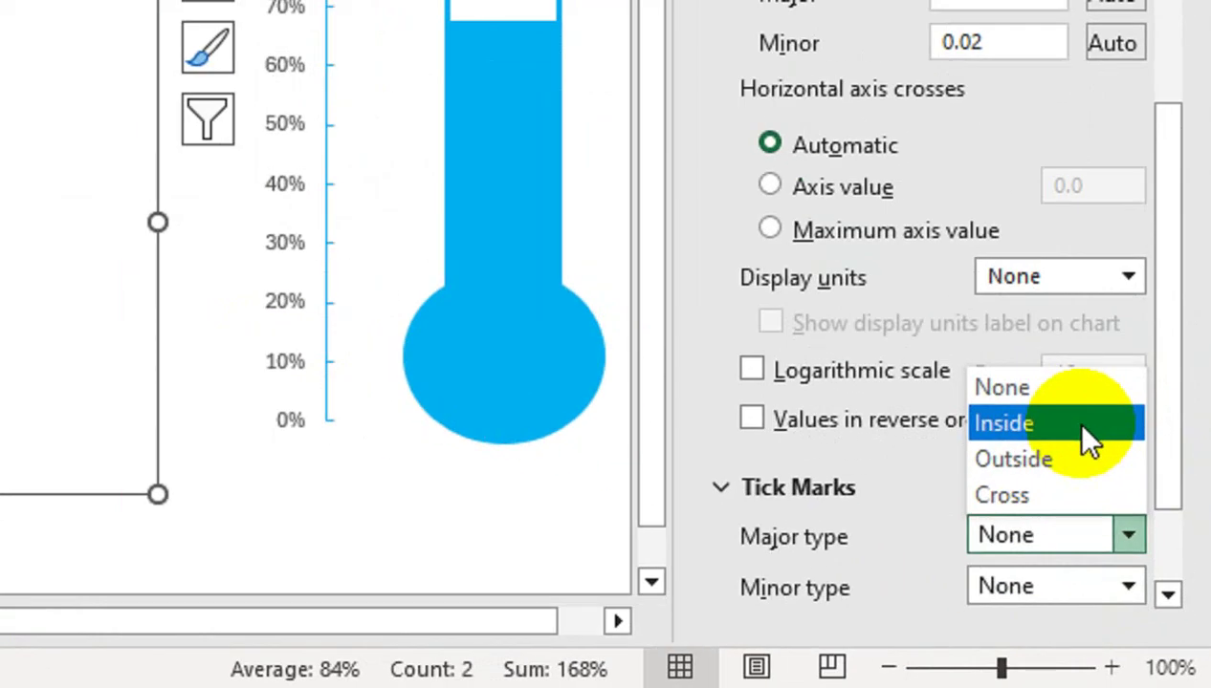
click(1090, 442)
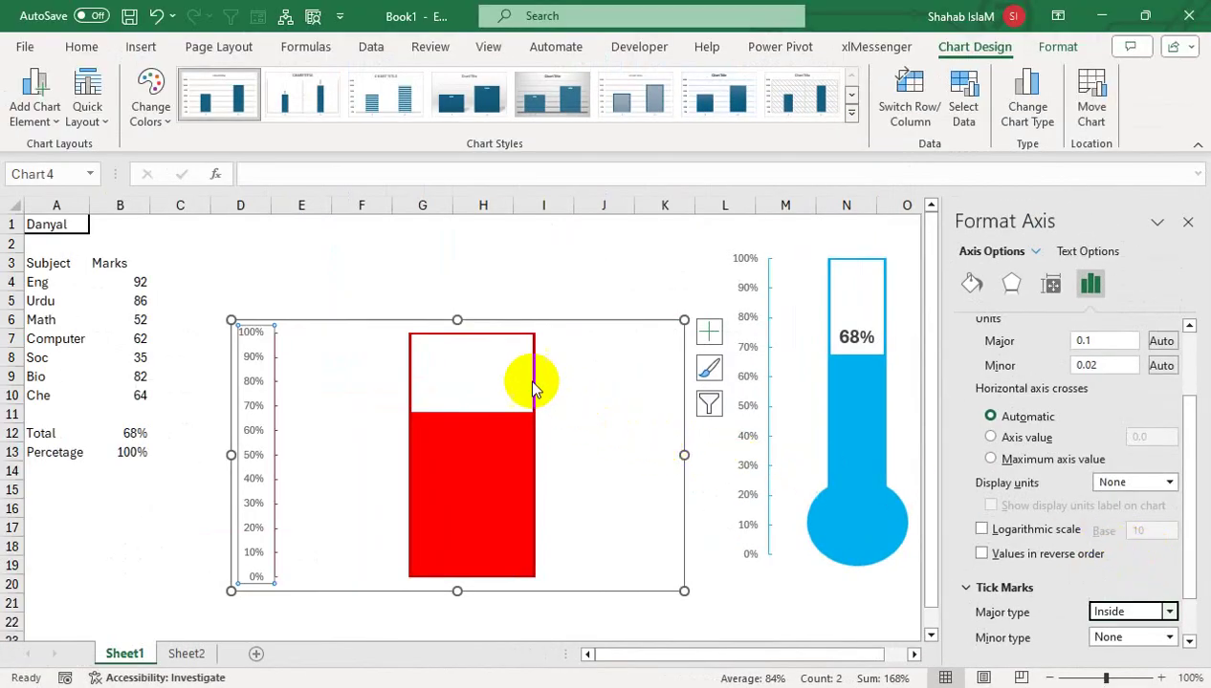
click(316, 245)
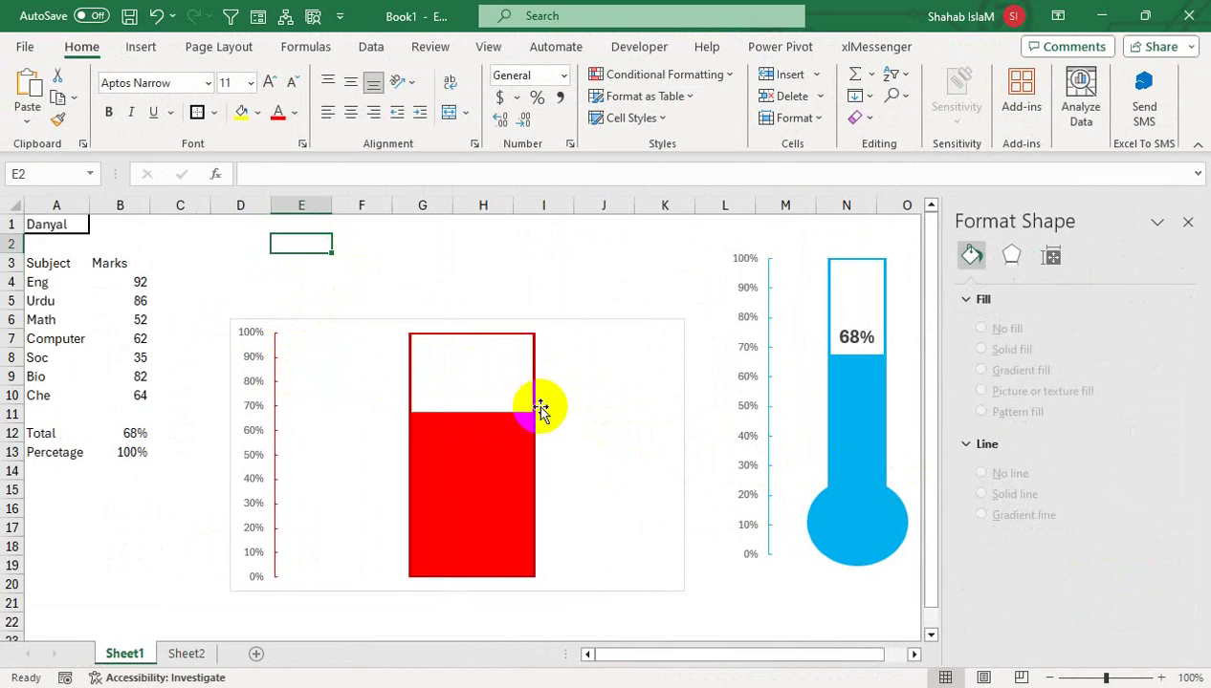
Step: Give the red chart's plot area no fill and no outline
click(600, 362)
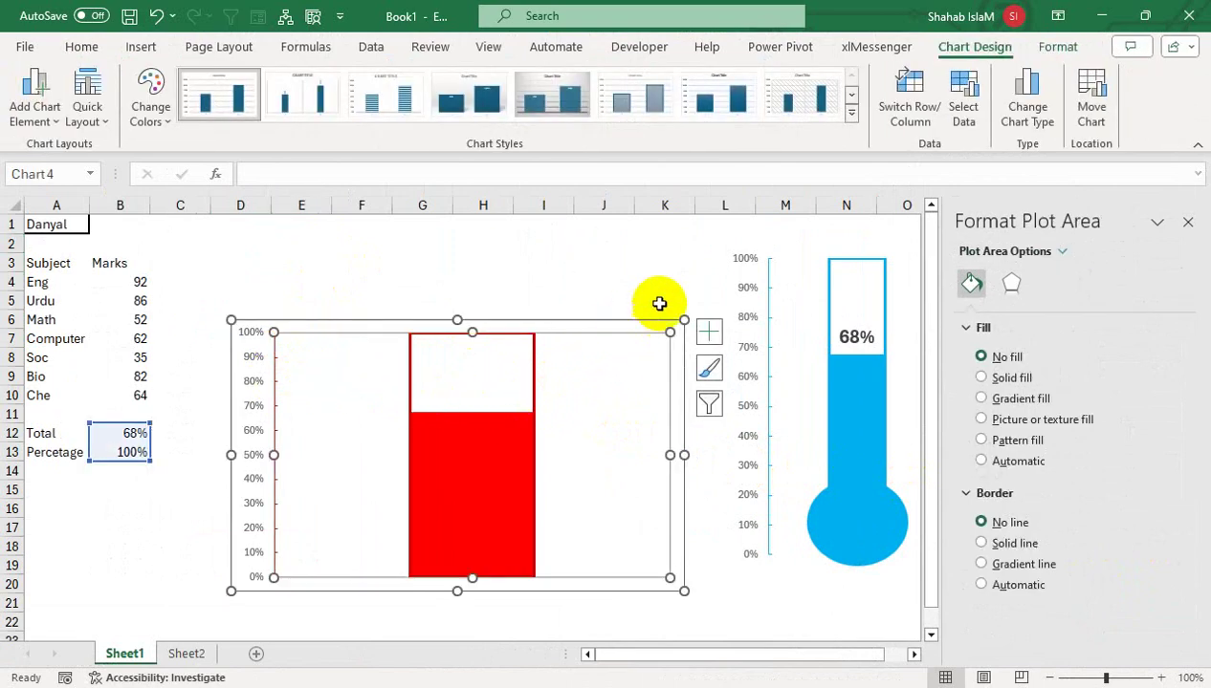
click(1047, 55)
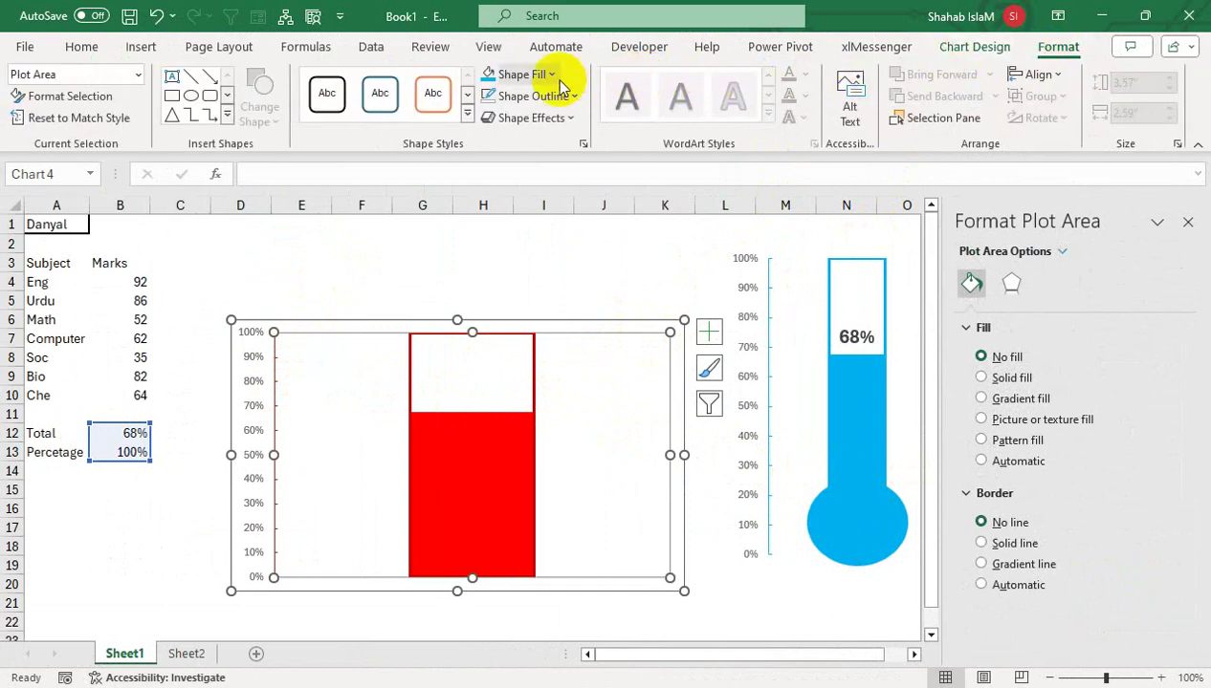
click(550, 73)
click(530, 311)
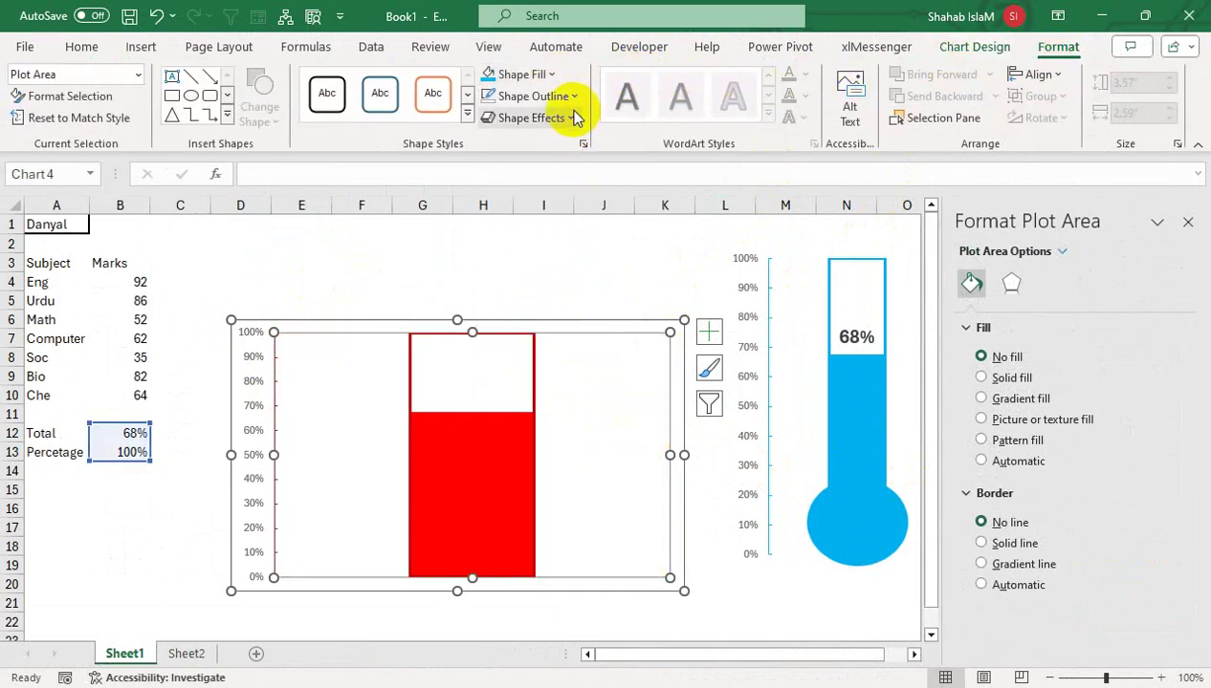
click(572, 97)
click(530, 331)
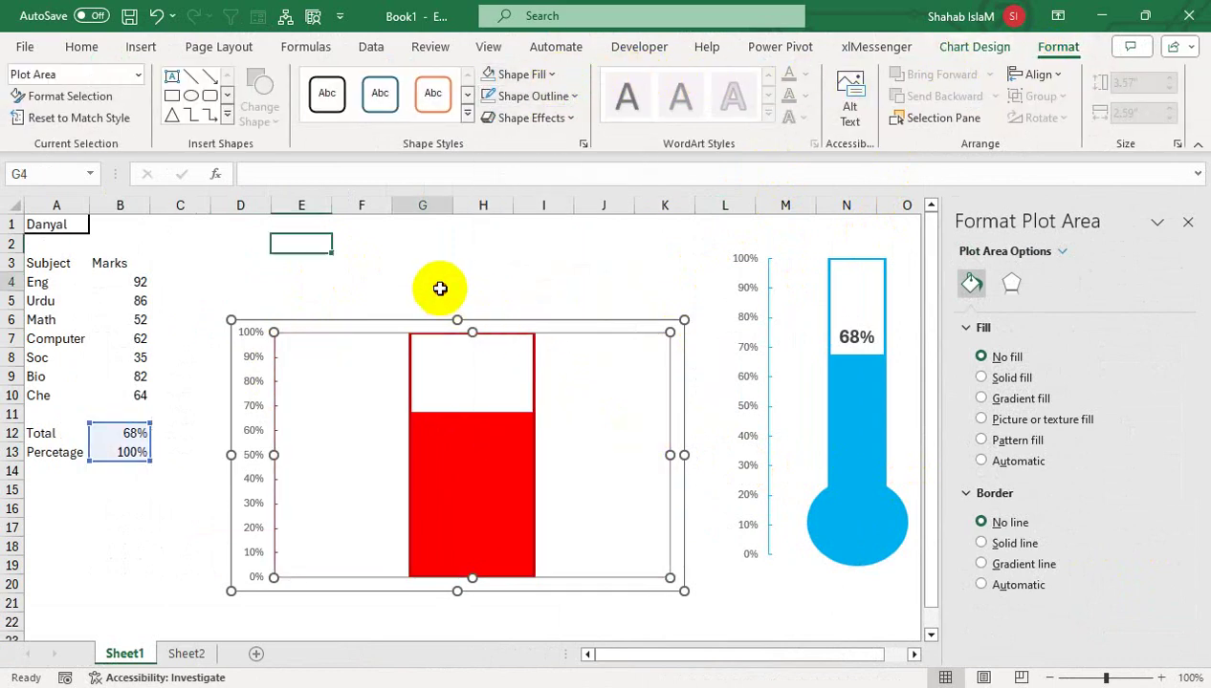
click(436, 283)
Step: Give the whole chart area no fill and no border, then close the formatting pane
click(376, 321)
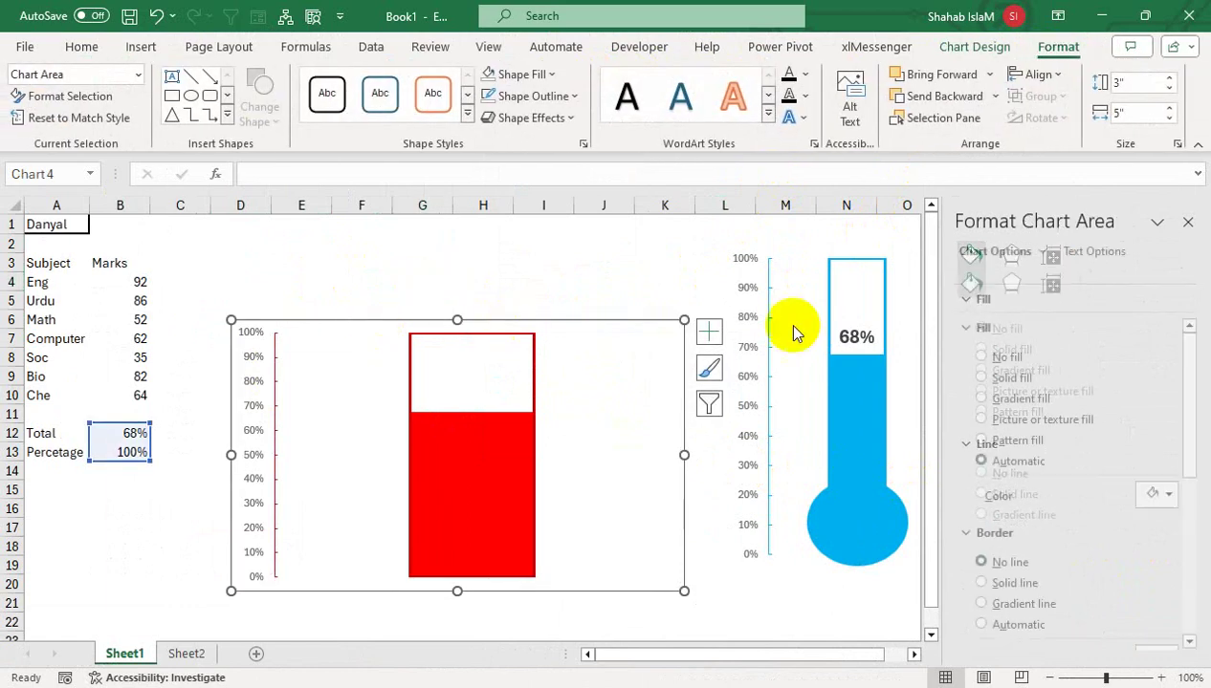
click(524, 73)
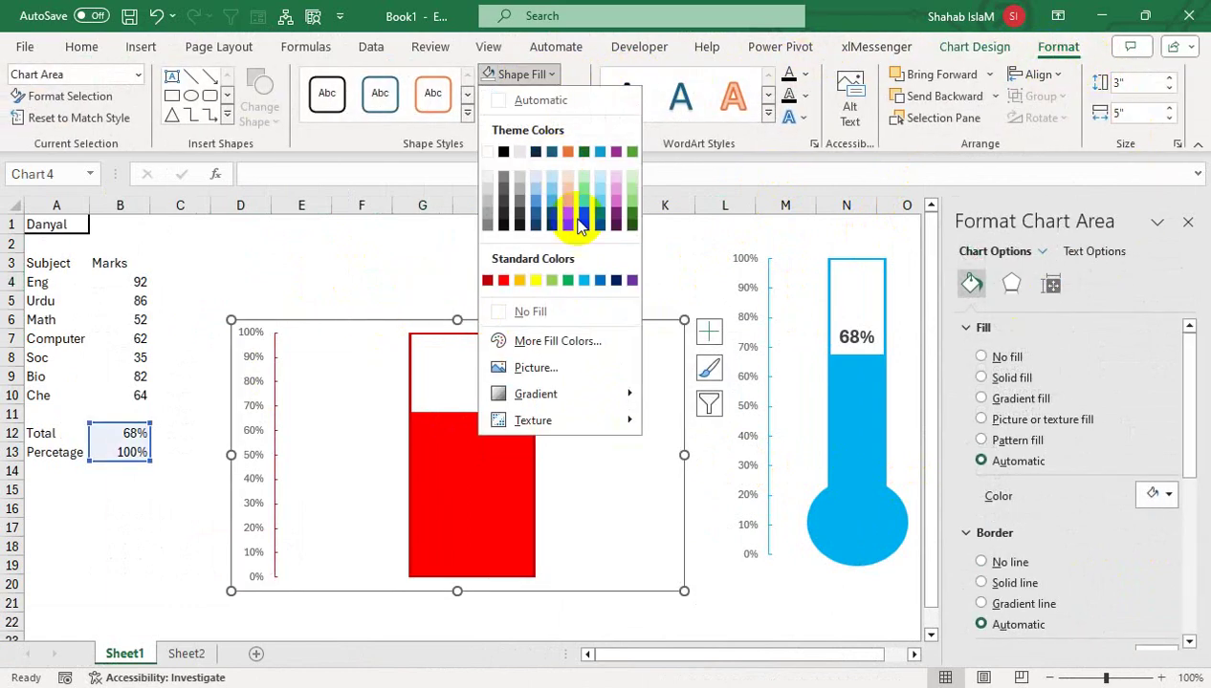
click(531, 312)
click(575, 97)
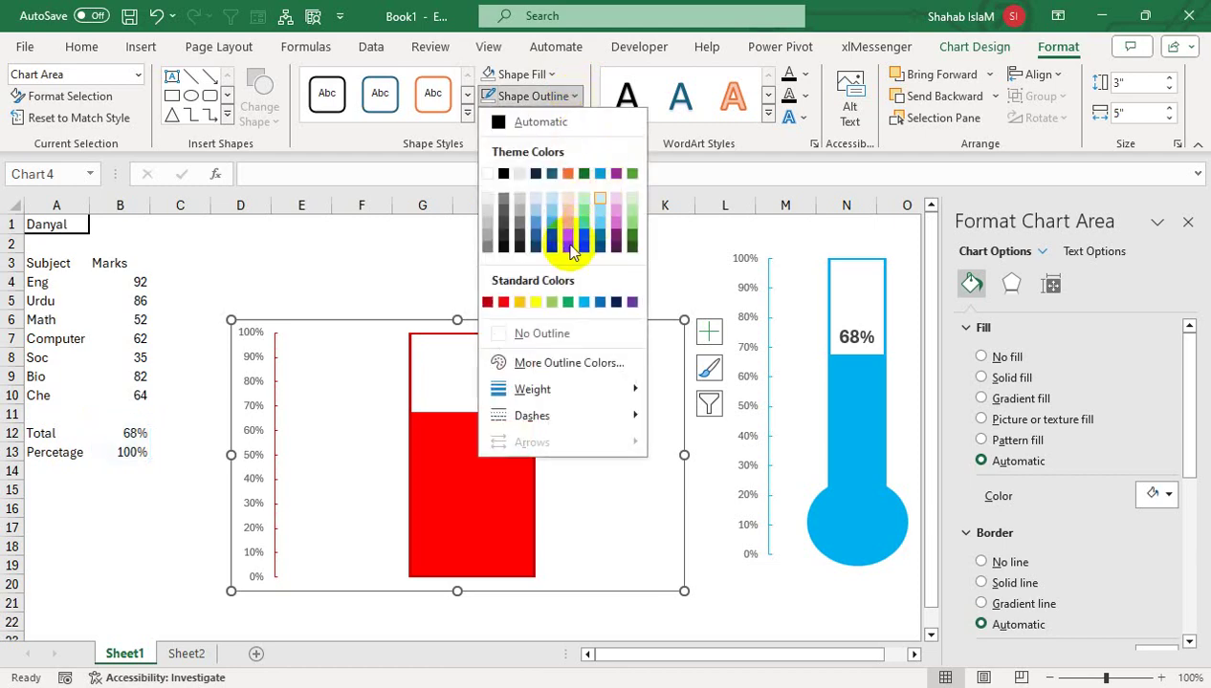
click(532, 330)
click(506, 265)
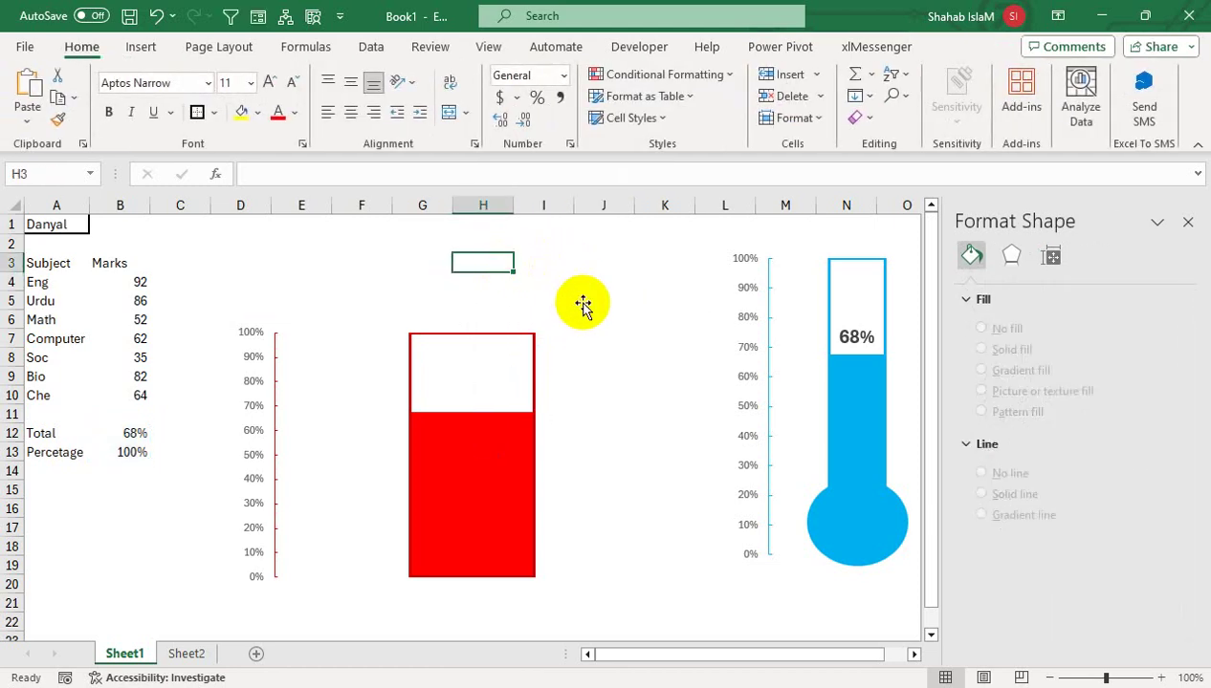
click(1186, 223)
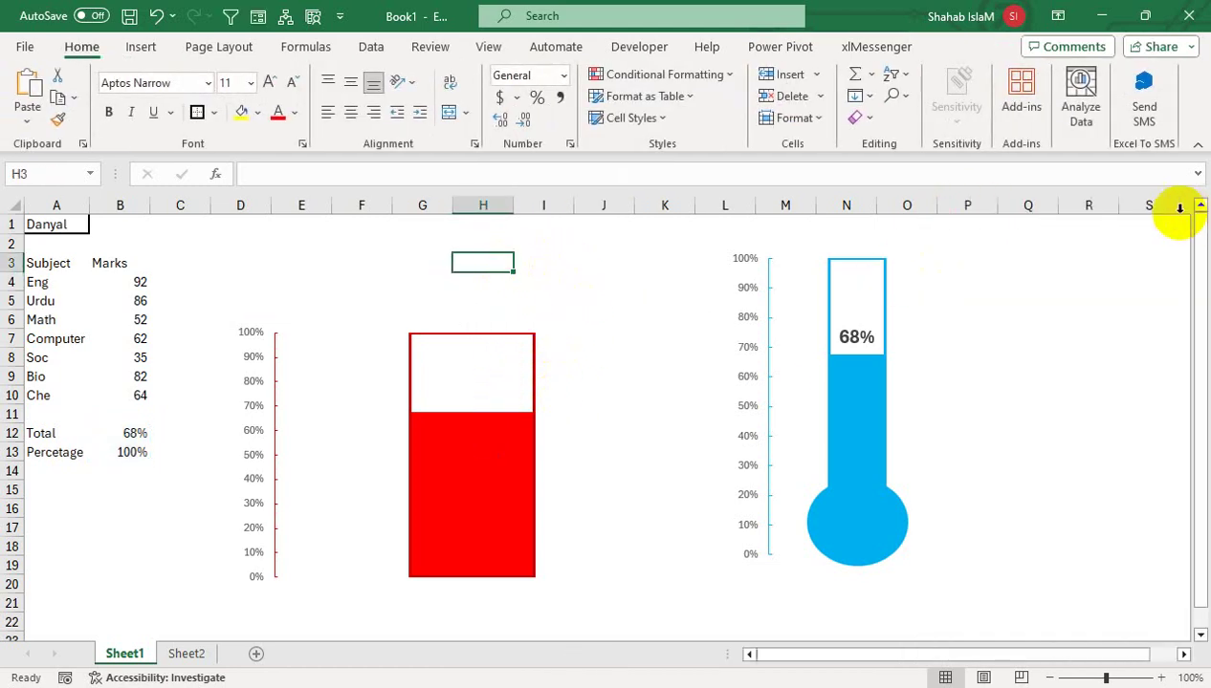
Step: Resize the red bar chart narrower and taller into a slim tube shape
click(622, 407)
mouse_move(683, 457)
mouse_down()
mouse_move(428, 443)
mouse_move(439, 445)
mouse_up()
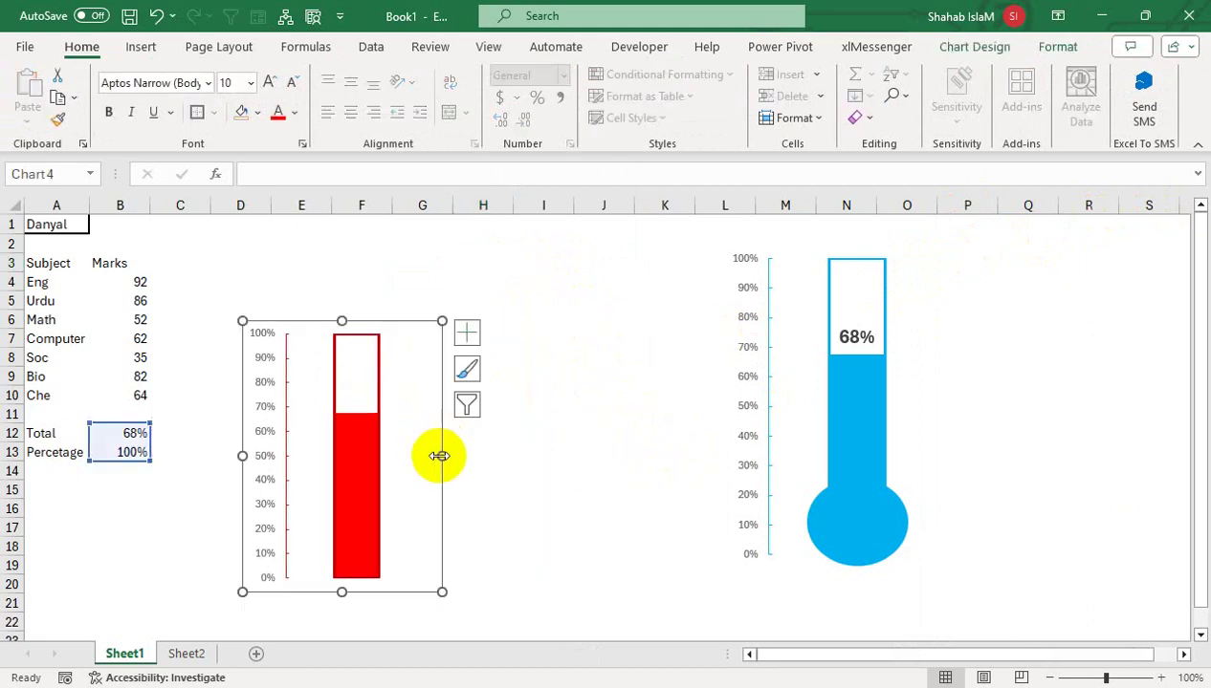
drag(442, 322, 507, 252)
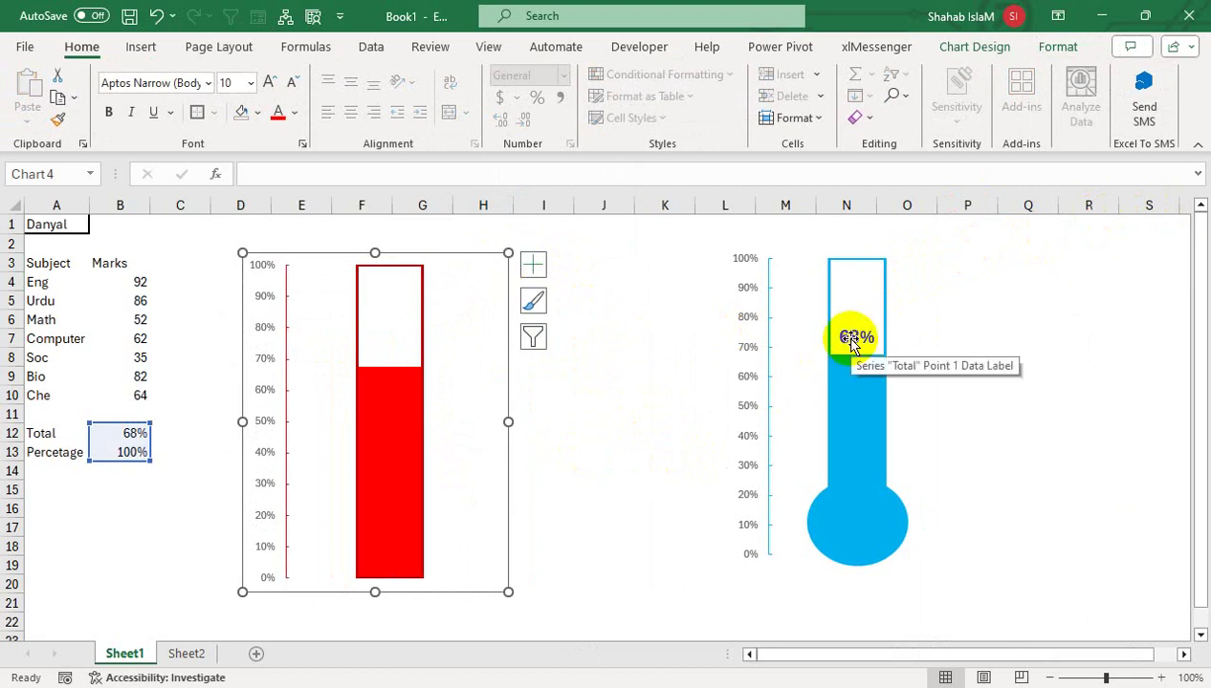
right_click(380, 384)
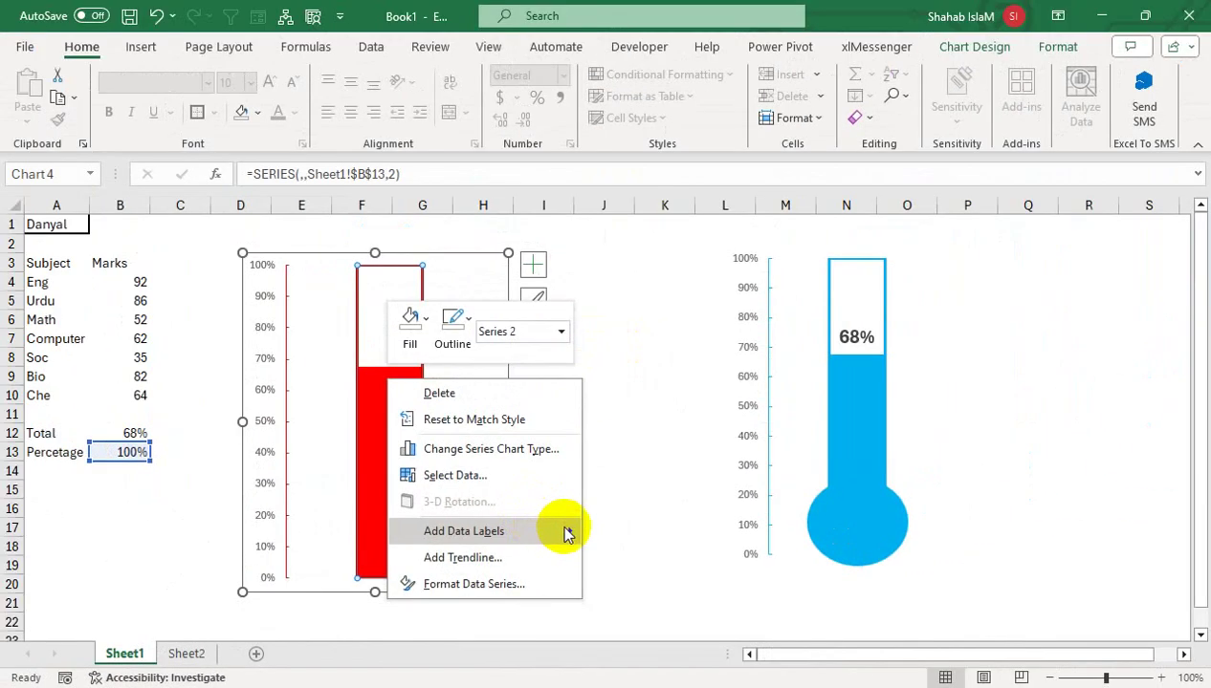
mouse_move(566, 532)
click(629, 533)
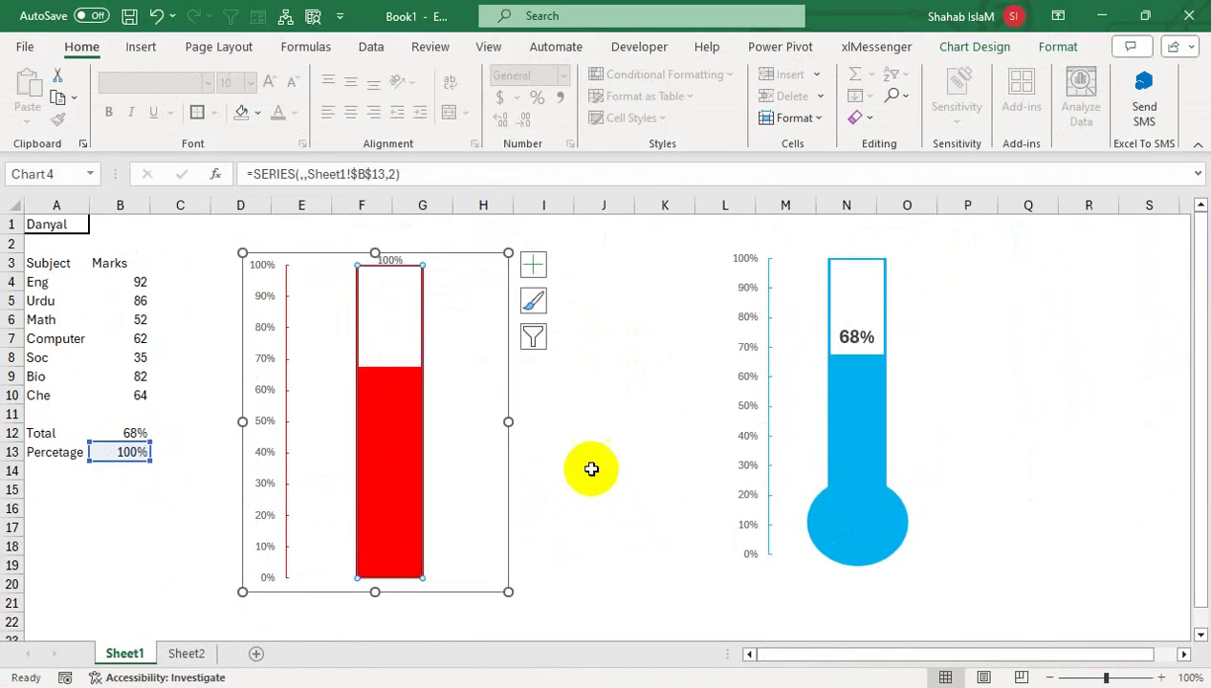
click(391, 259)
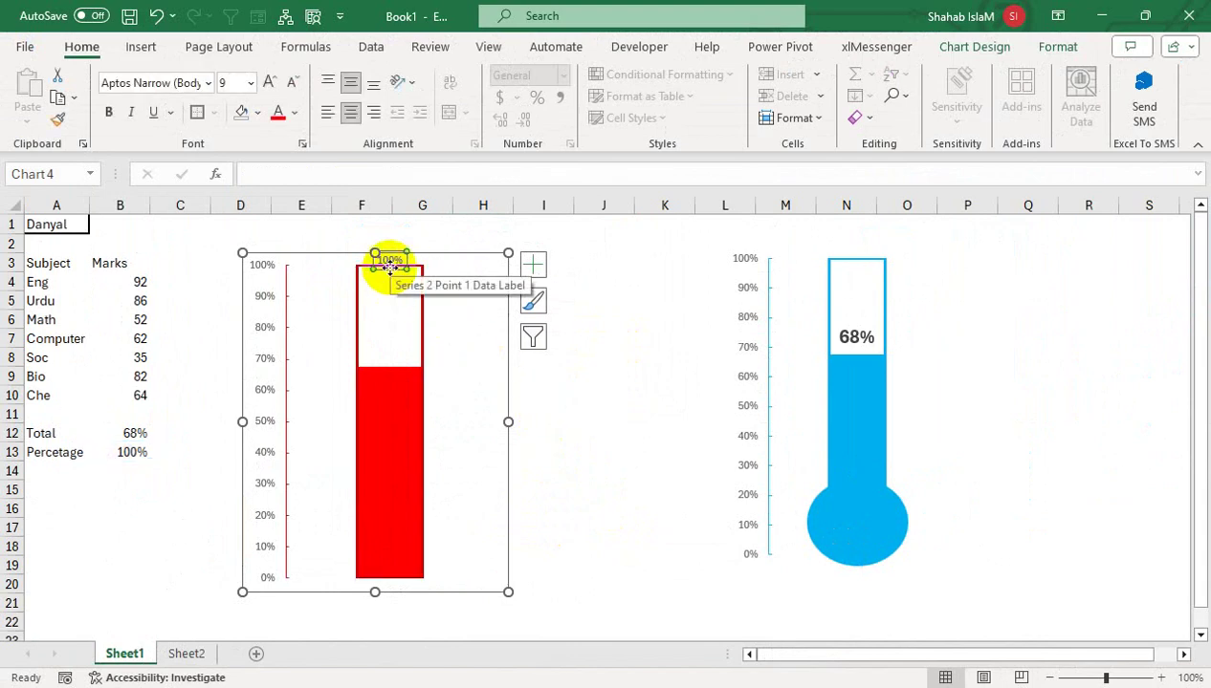
key(Escape)
key(Escape)
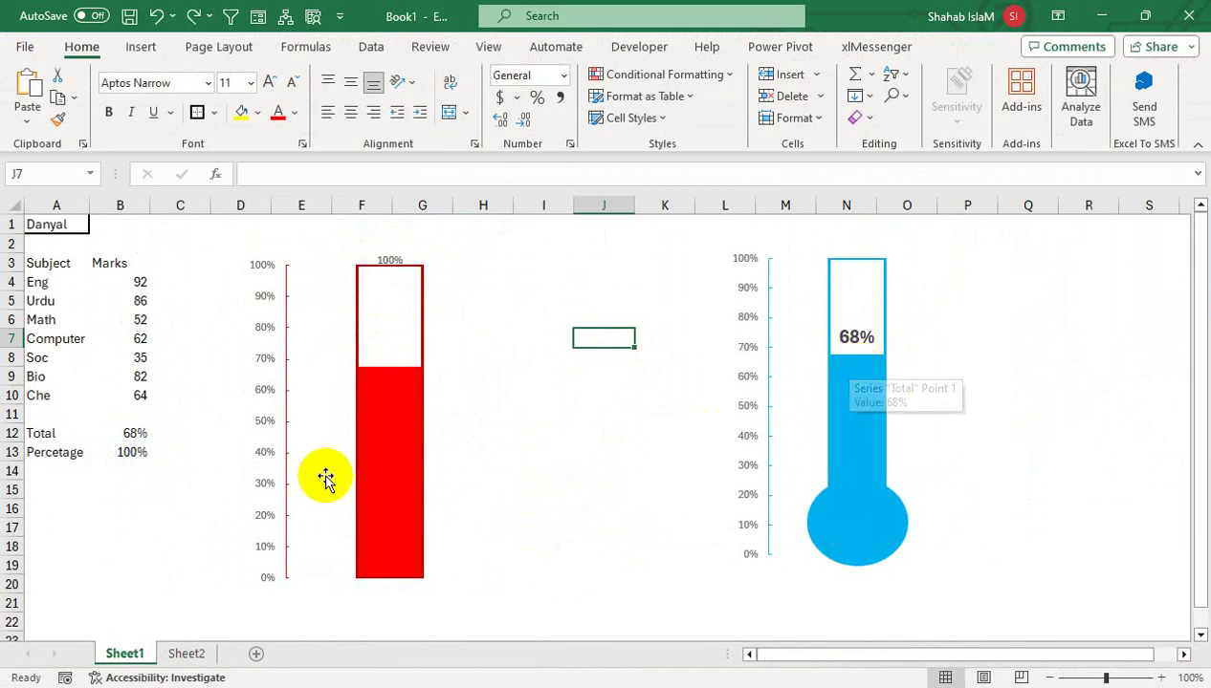
click(399, 262)
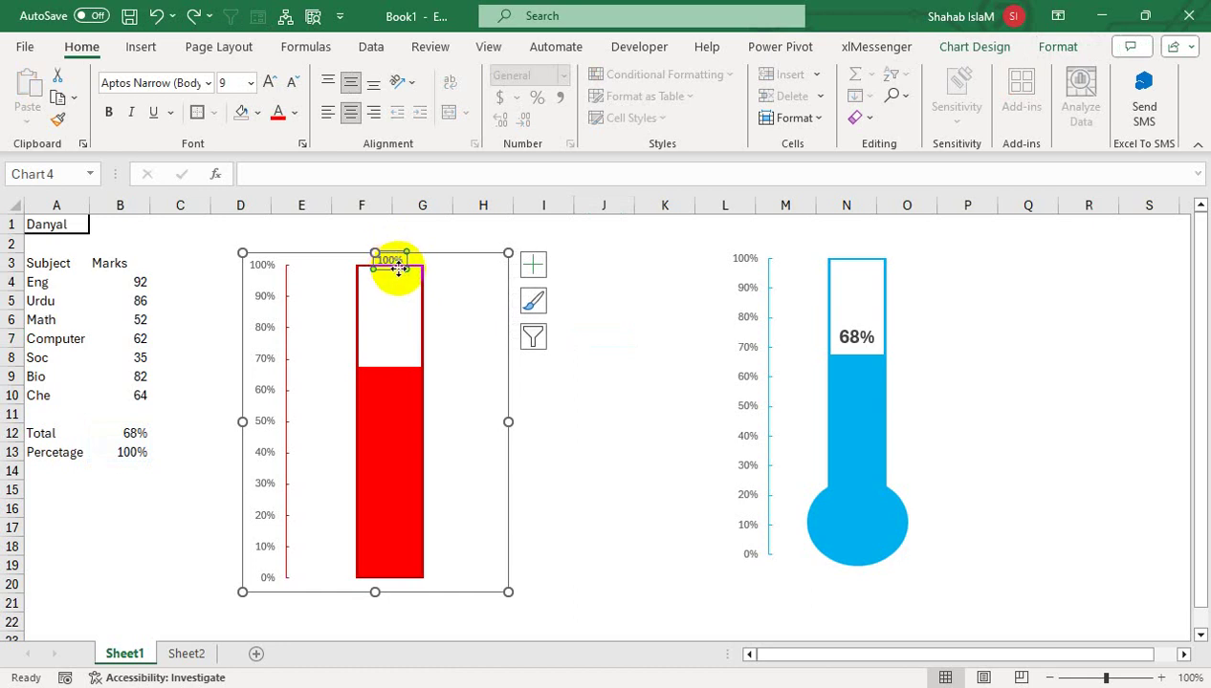
click(532, 263)
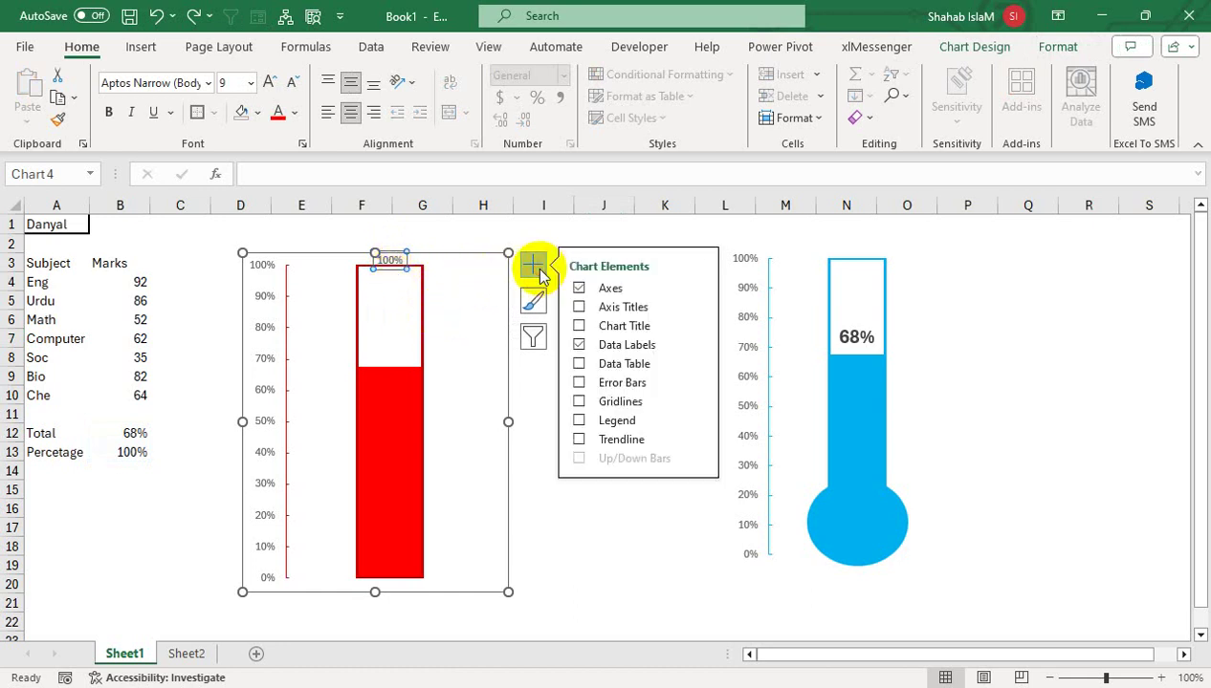
click(578, 344)
click(399, 373)
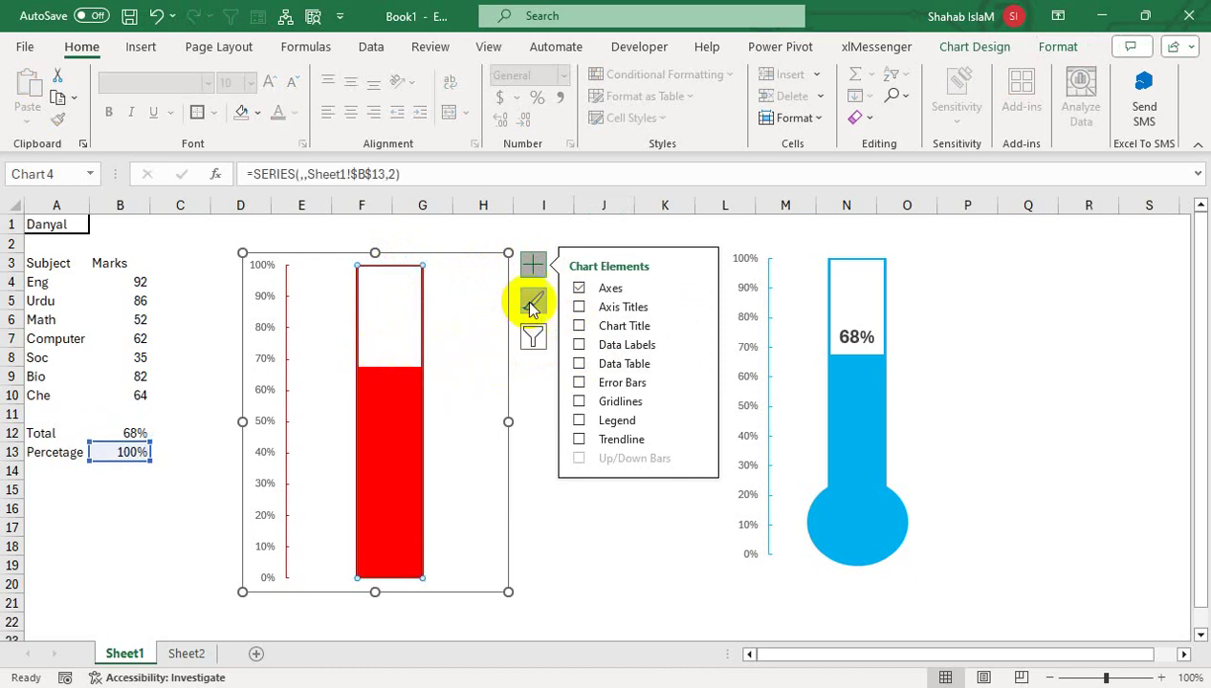
Step: Plot the outlined 100% bar series on the primary axis
click(546, 401)
right_click(410, 409)
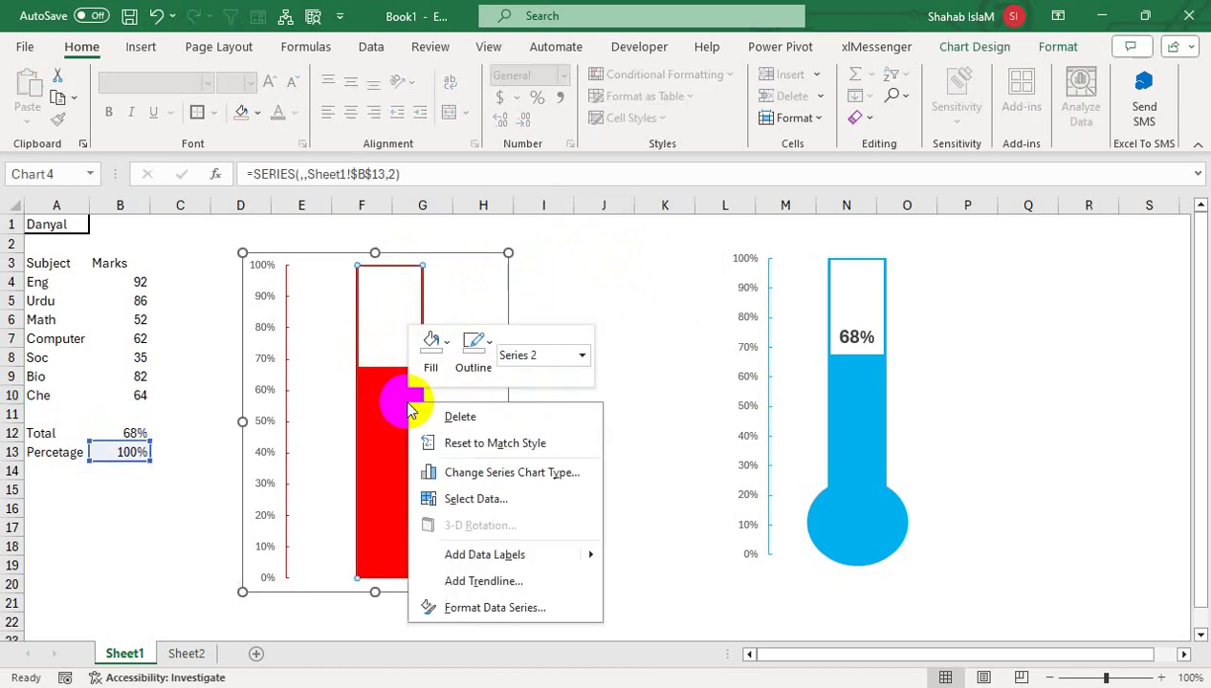
click(495, 608)
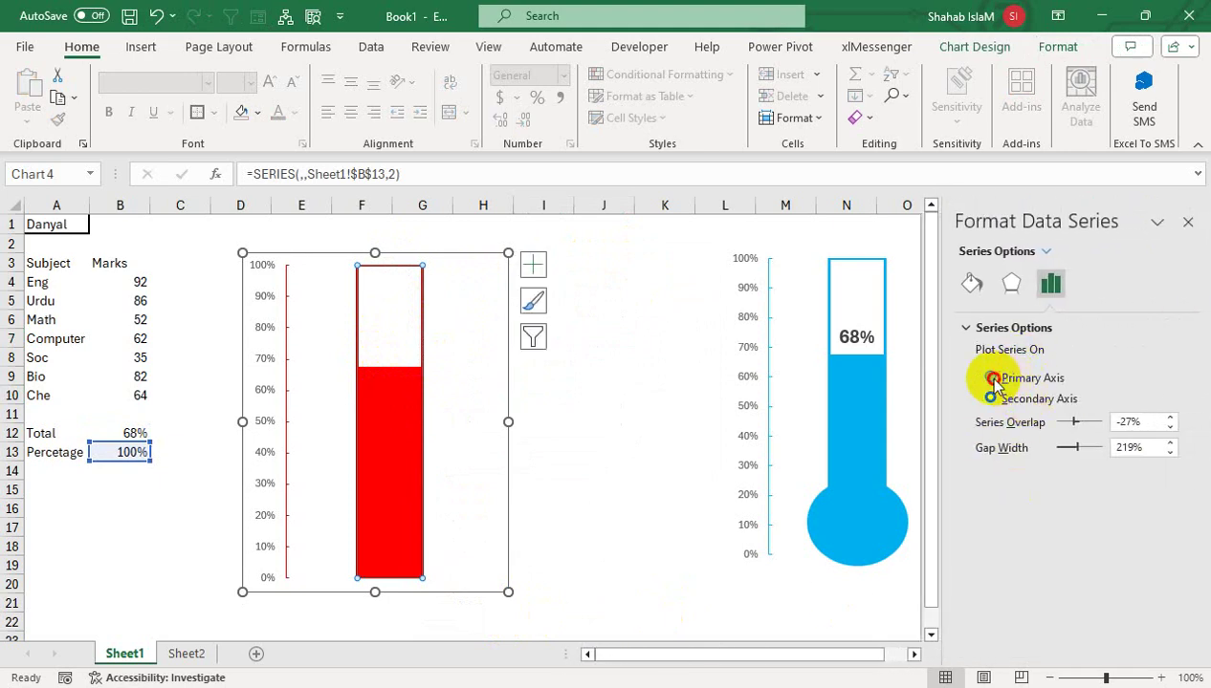
click(992, 379)
Step: Add a data label to the red bar and enlarge the 68% label to 18 pt
right_click(353, 408)
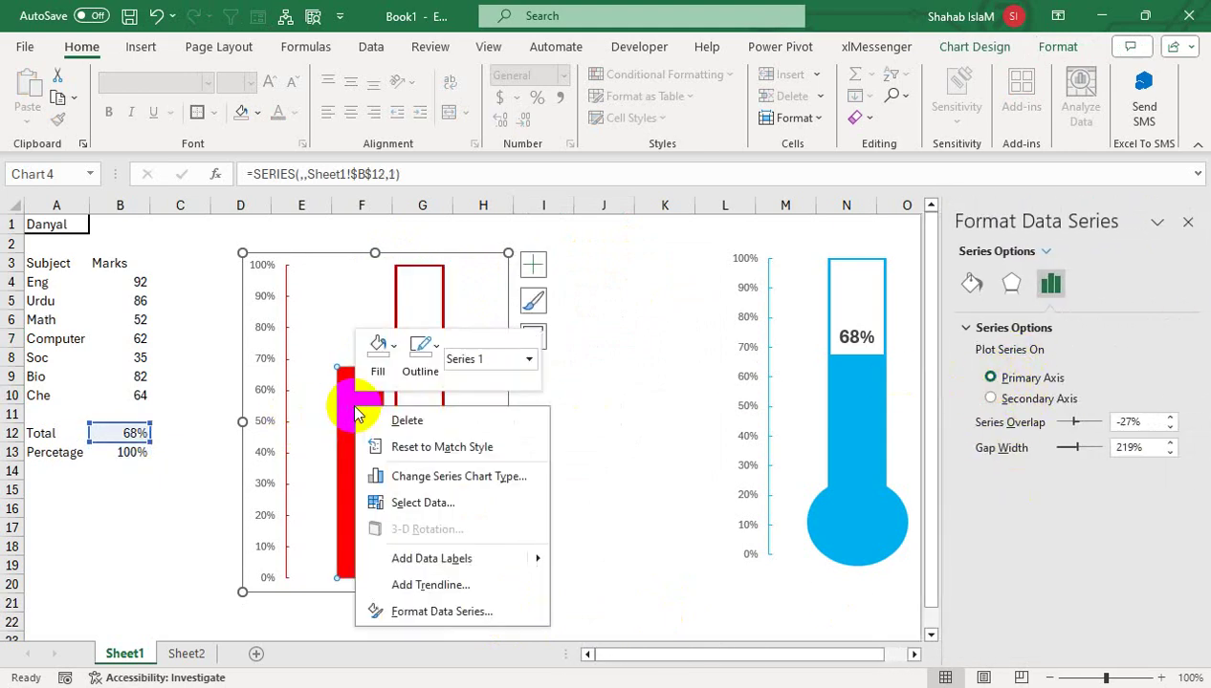
mouse_move(549, 560)
click(617, 560)
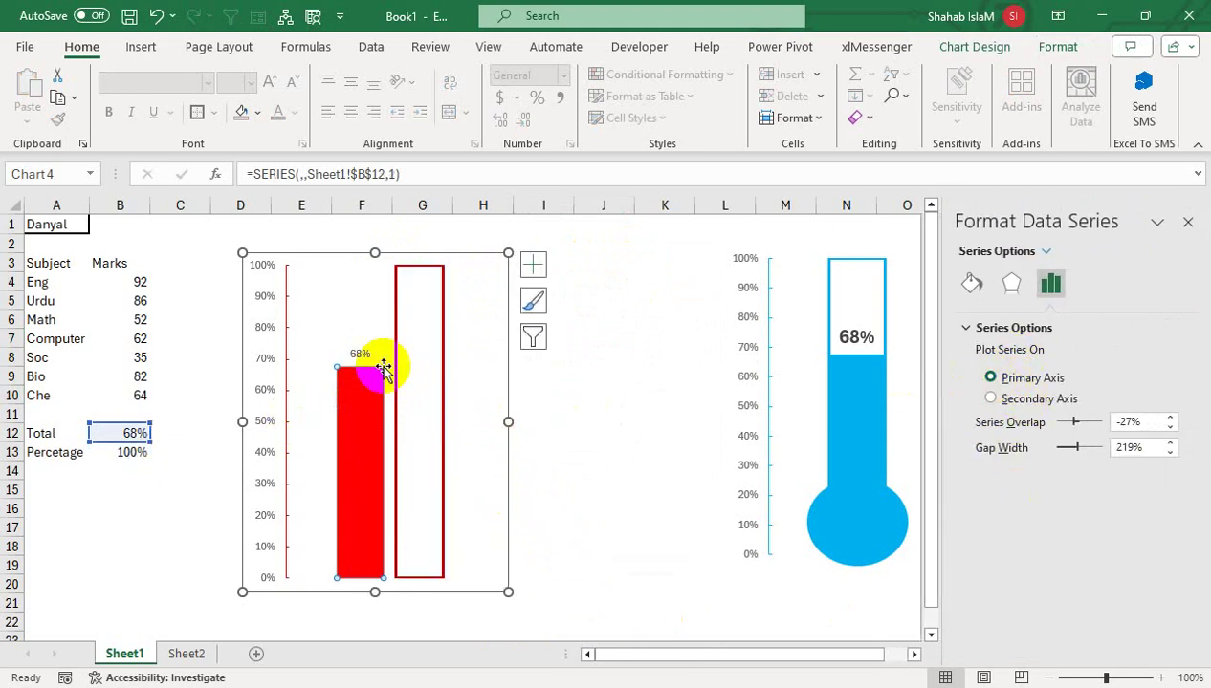
click(360, 352)
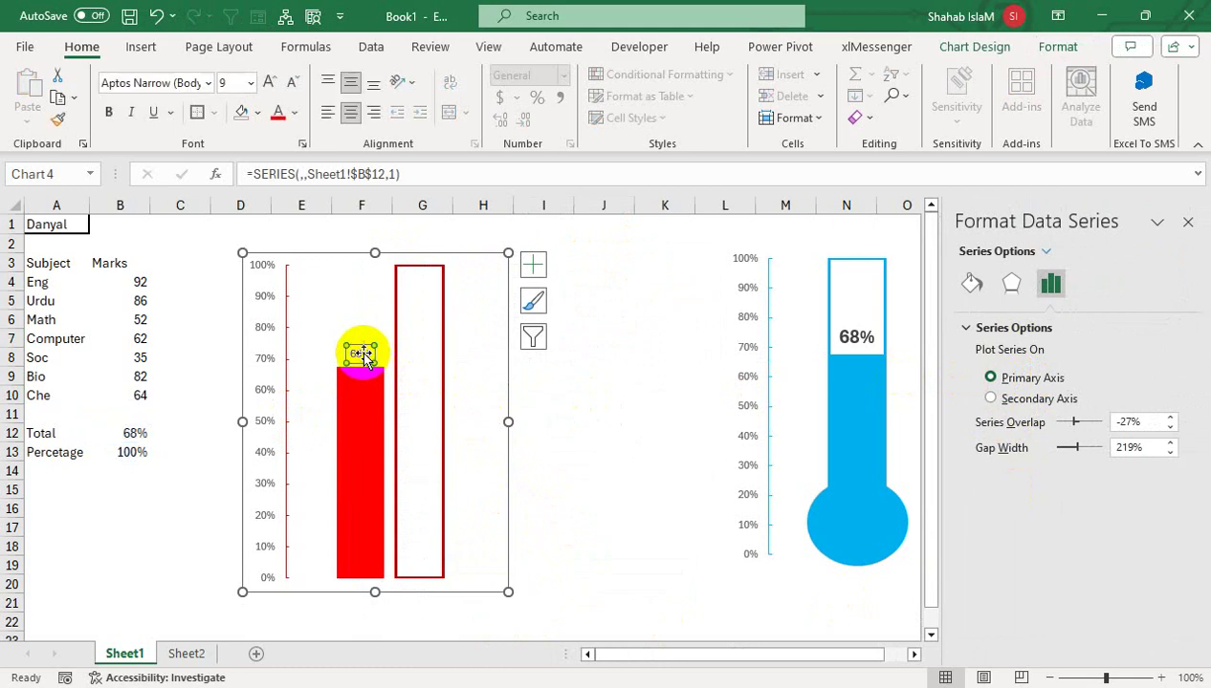
click(272, 86)
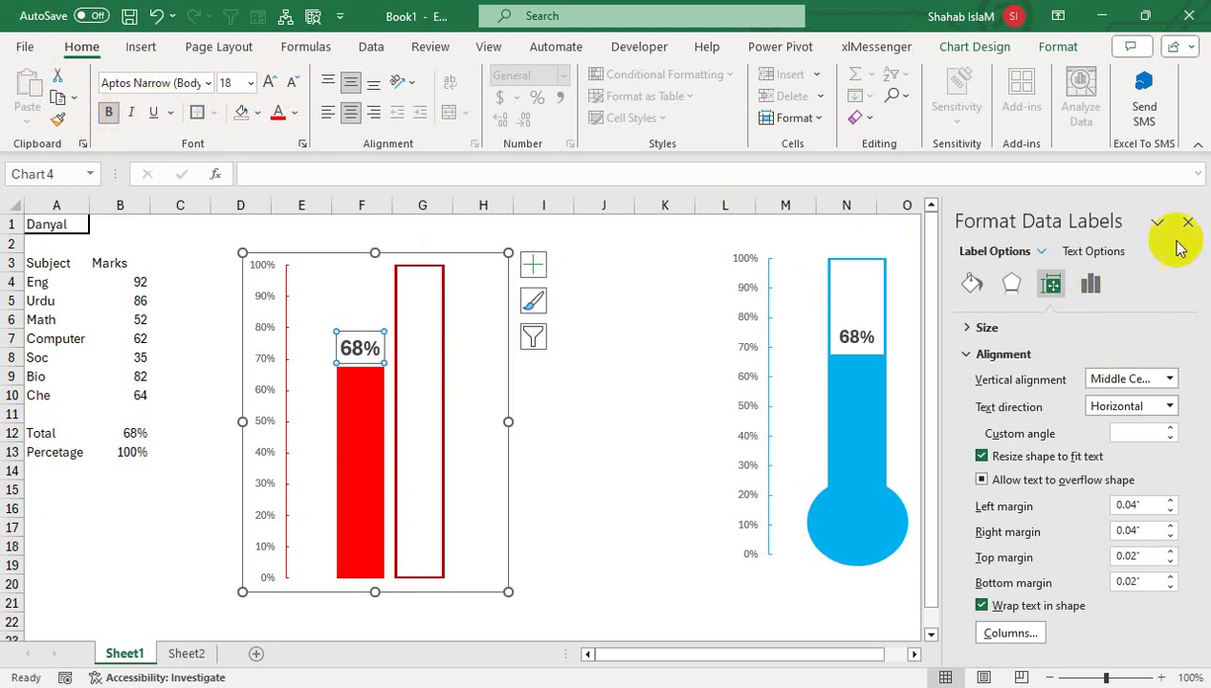
click(972, 284)
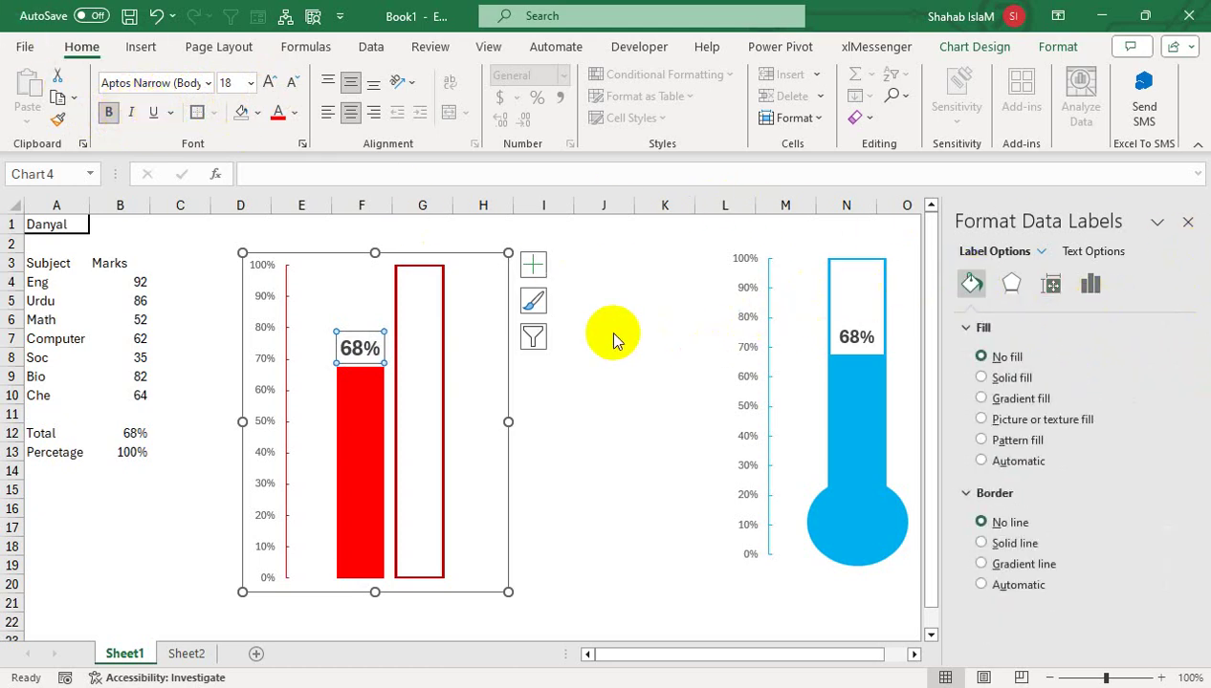
Step: Plot the red 68% series on a secondary axis
click(368, 374)
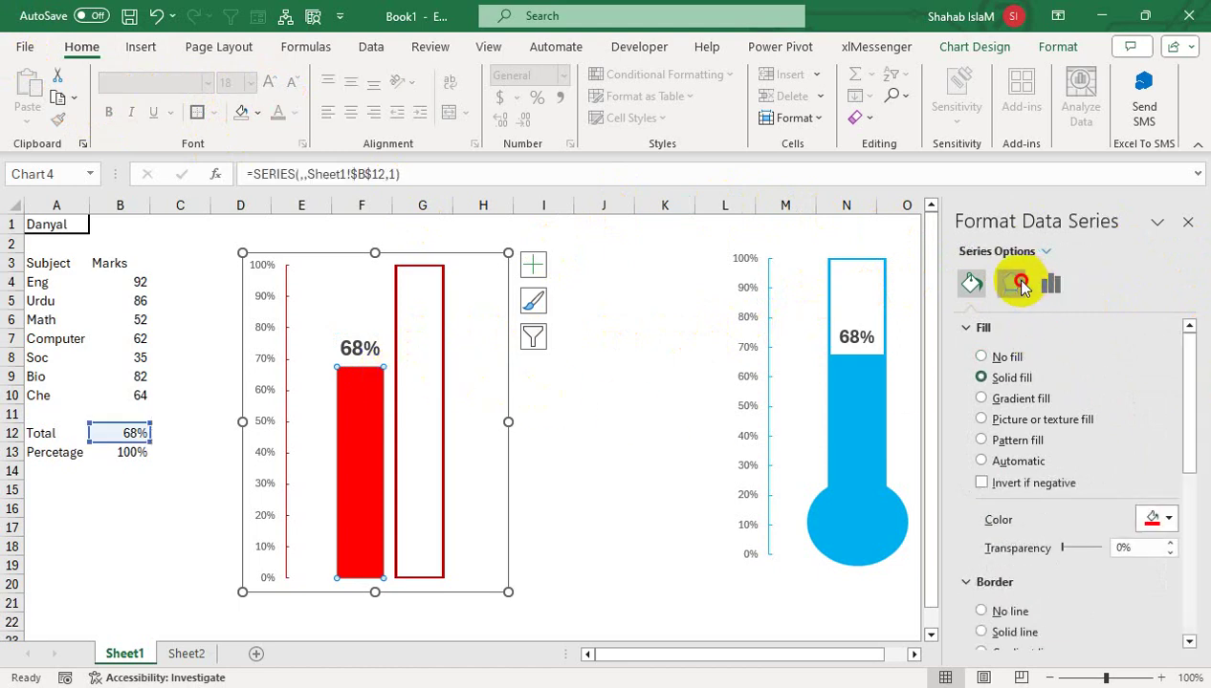
click(1021, 284)
click(1050, 284)
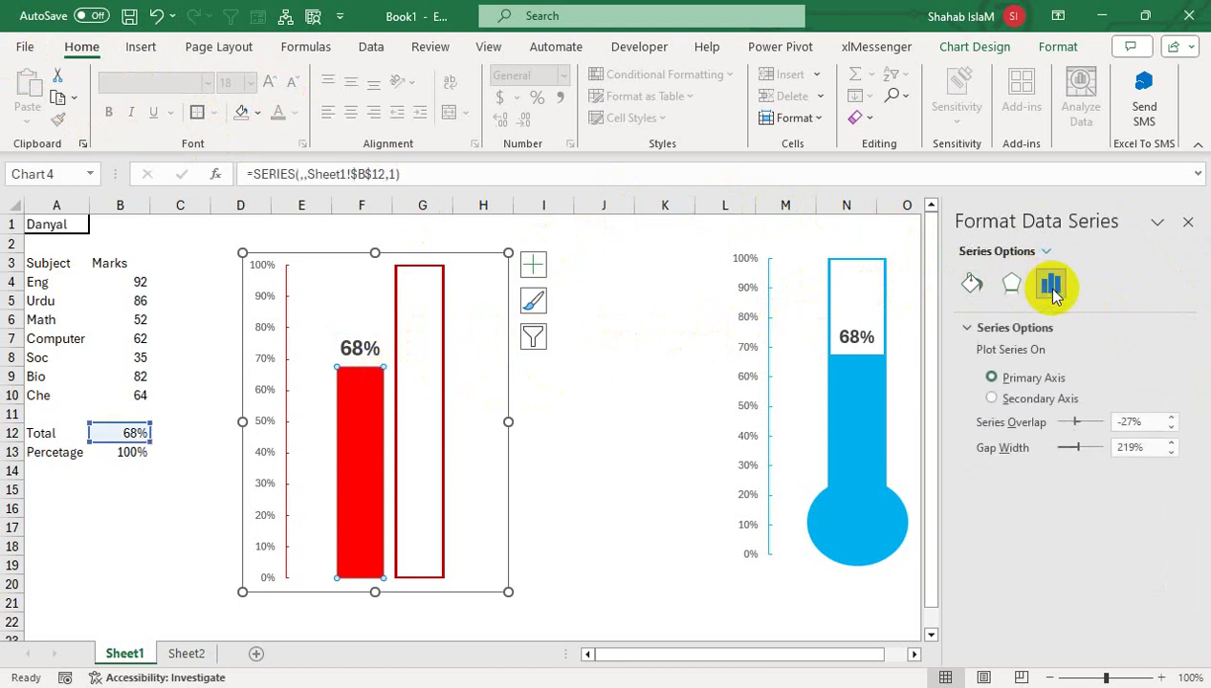
click(990, 399)
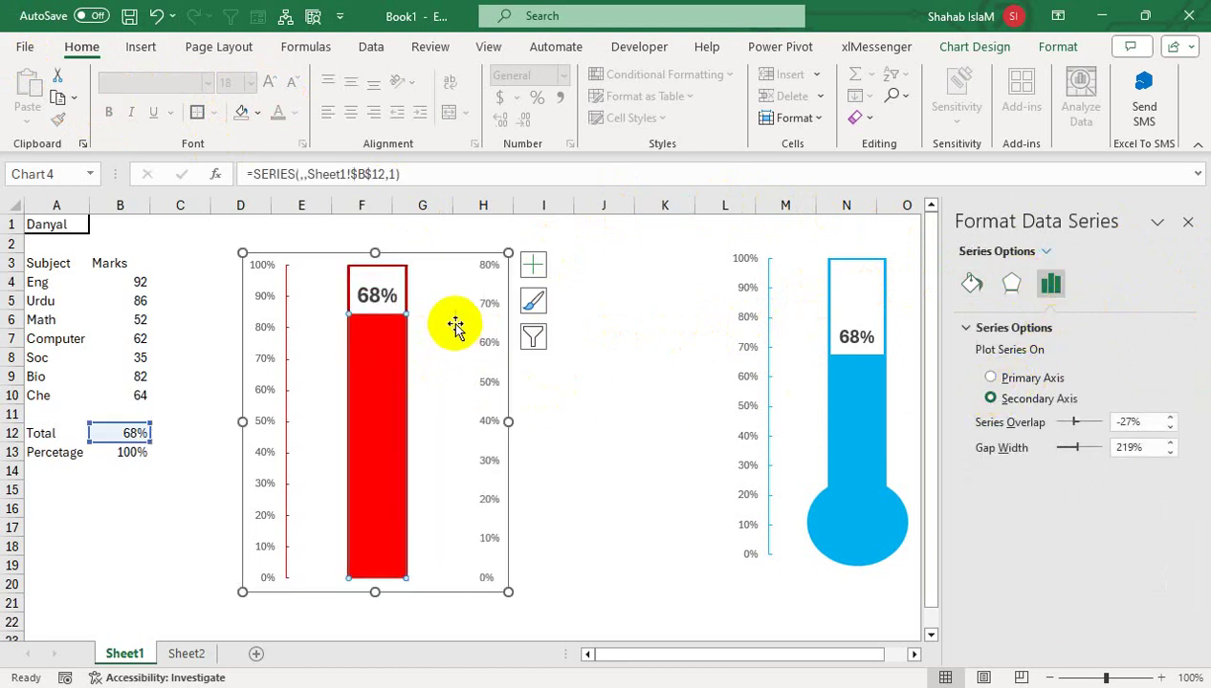
click(1187, 225)
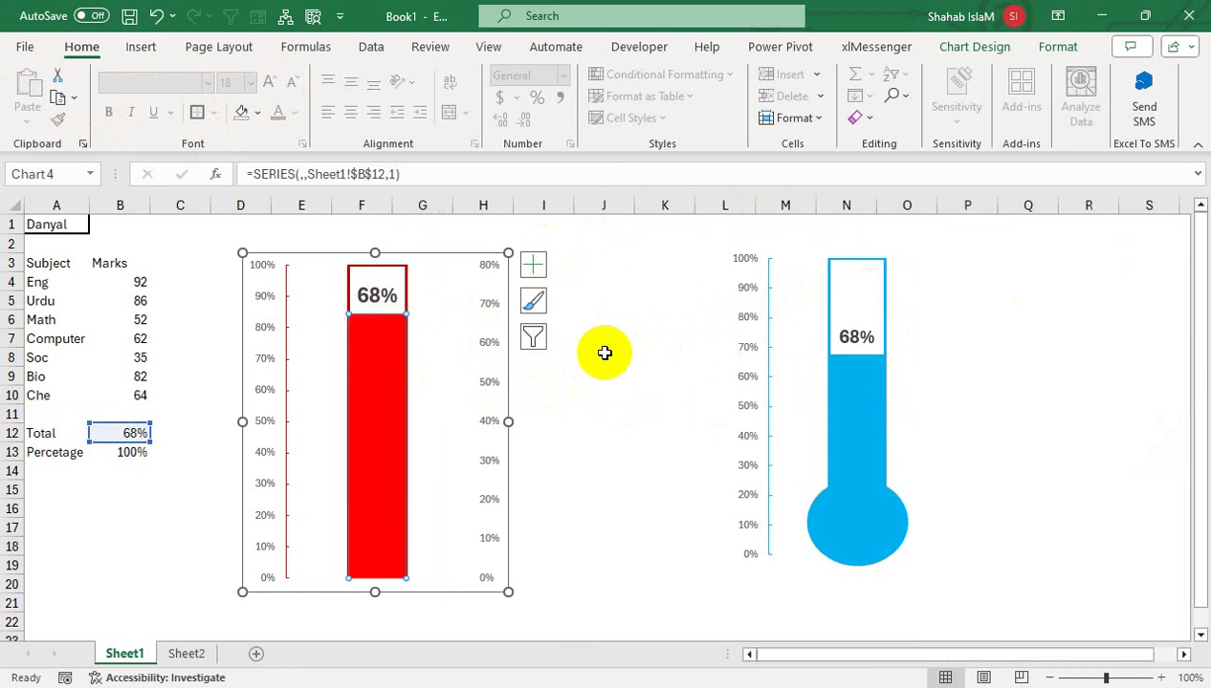
Step: Delete the extra secondary value axis on the chart's right side
click(612, 394)
click(486, 277)
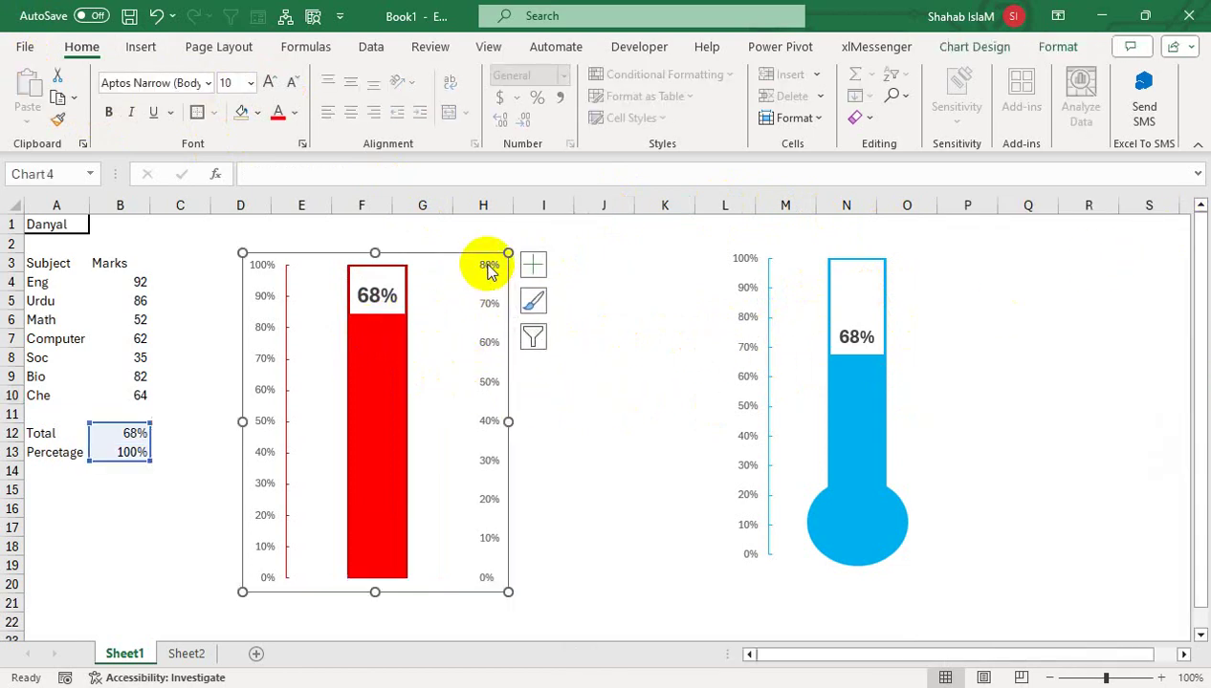
click(488, 269)
key(Delete)
click(488, 268)
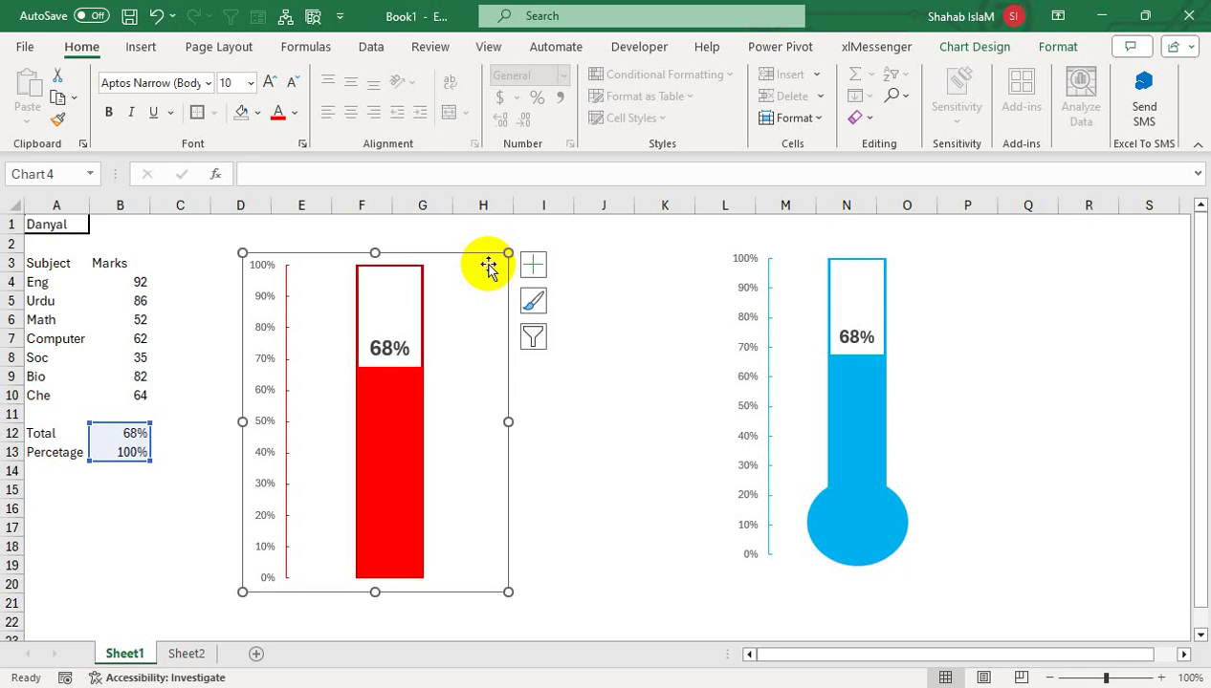
click(574, 447)
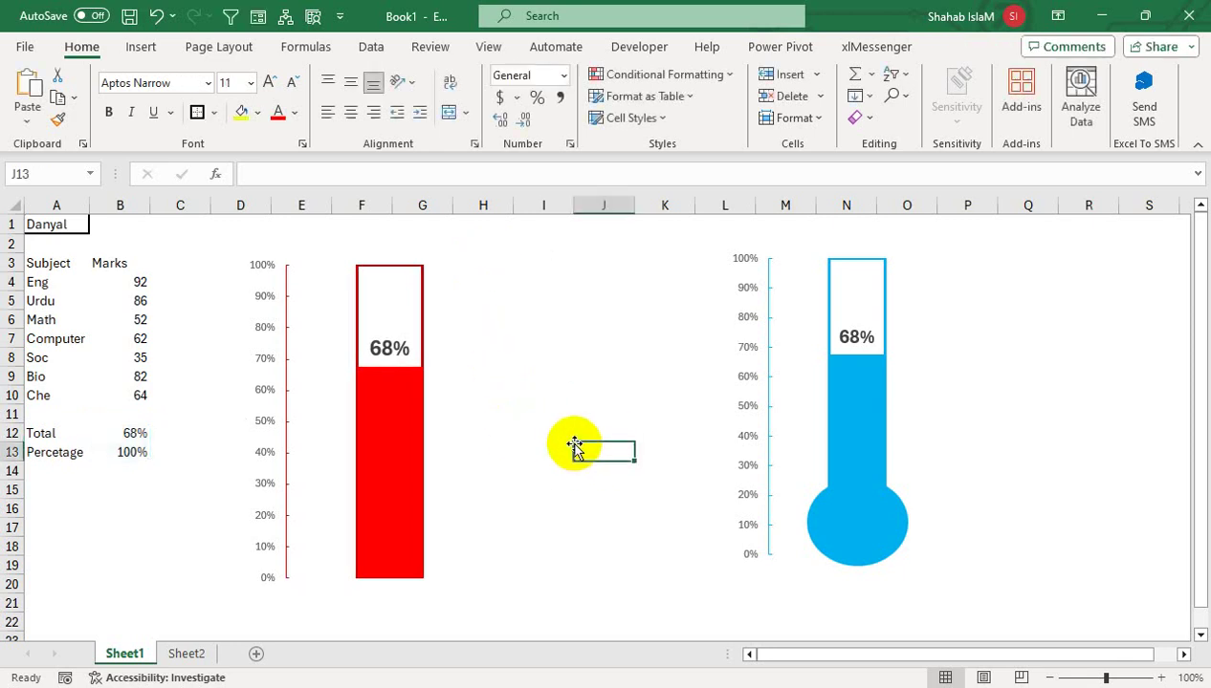
click(419, 392)
Step: Narrow the red chart slightly and check the blue thermometer's bulb oval
drag(503, 419, 496, 419)
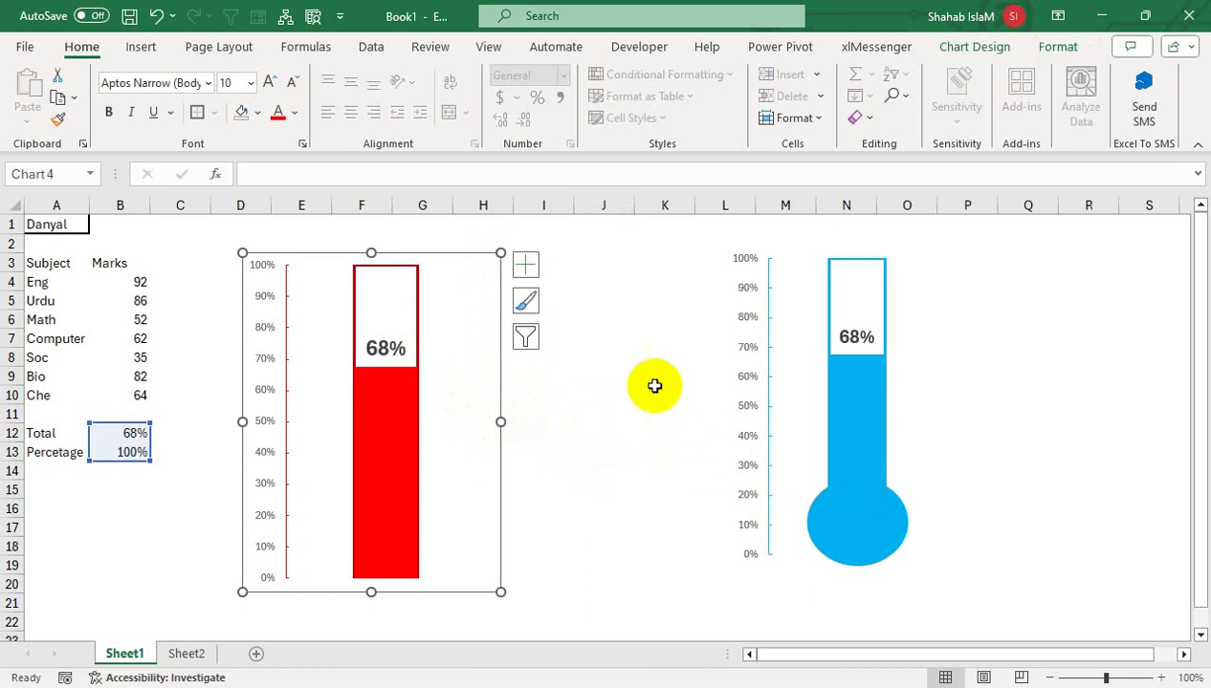
click(878, 541)
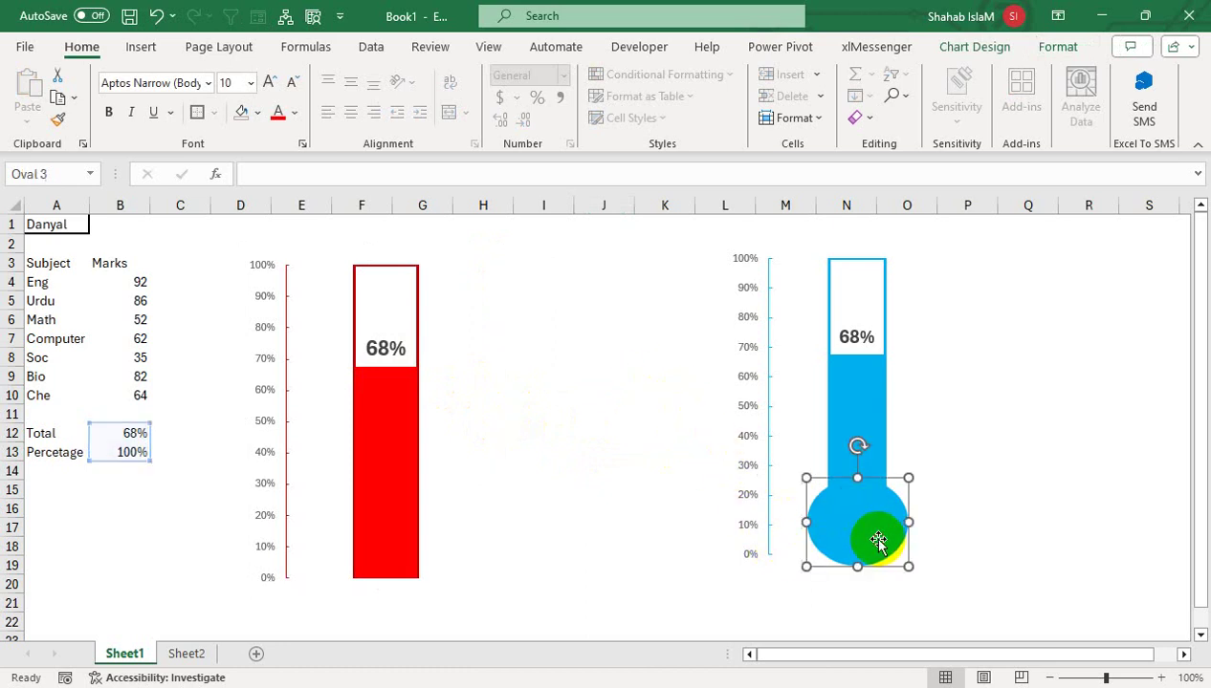
drag(877, 542, 880, 541)
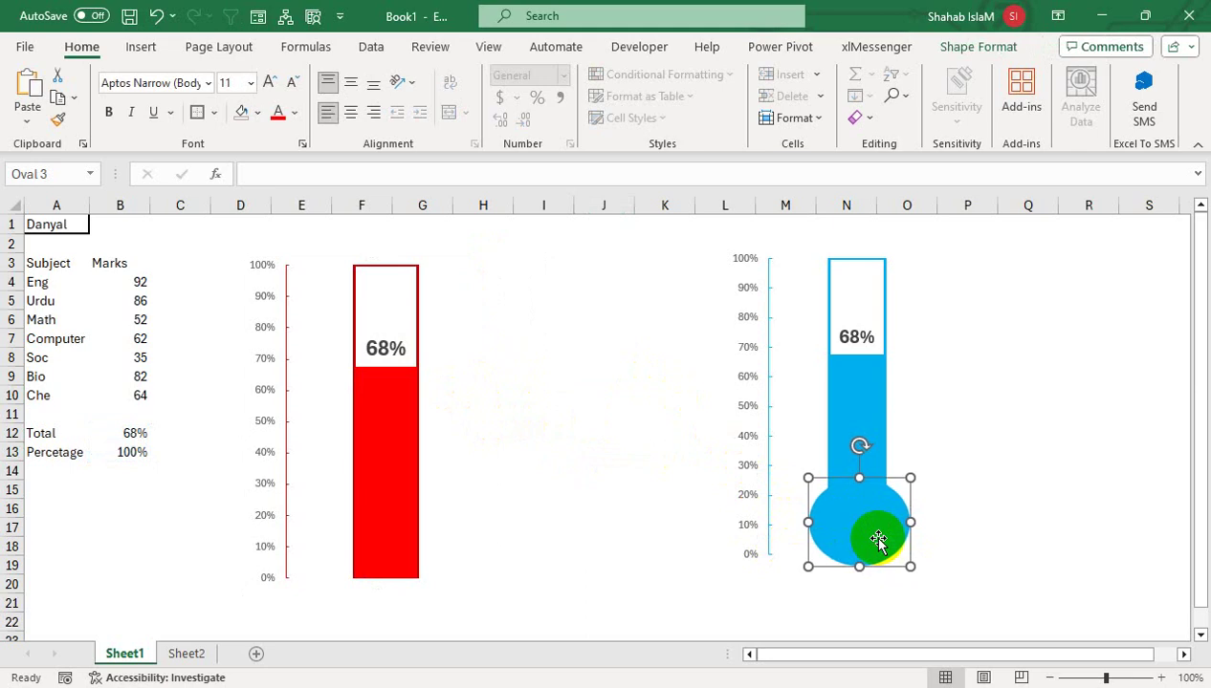
click(892, 552)
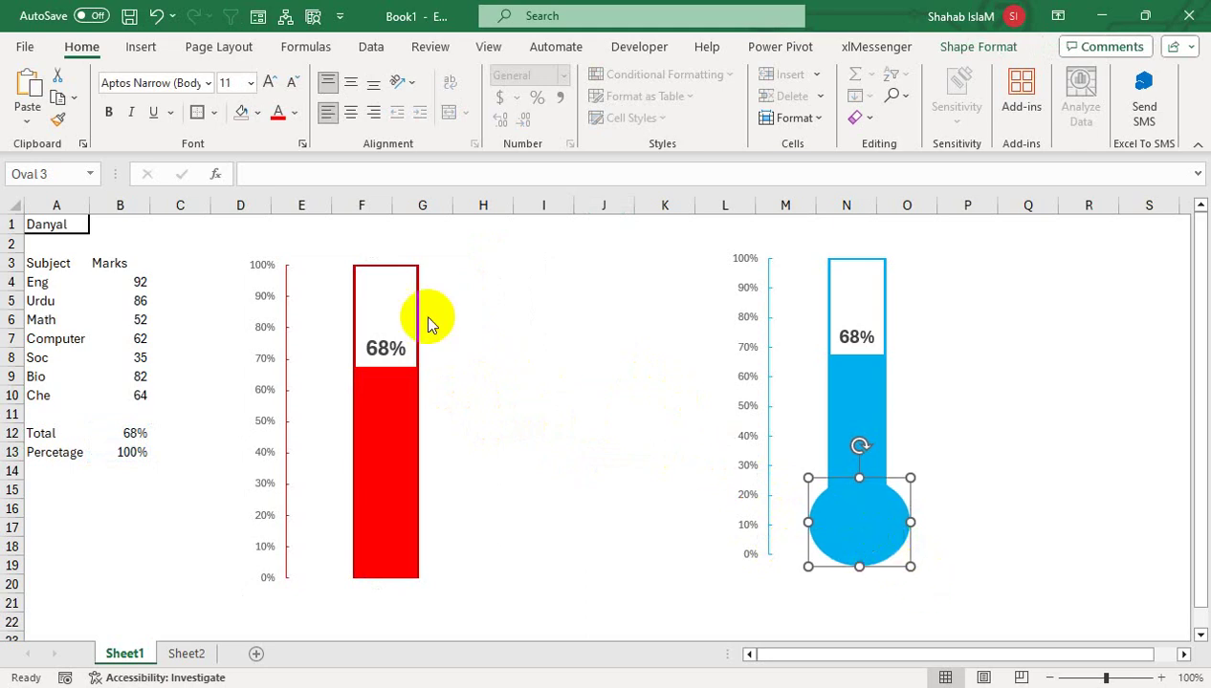
Step: Insert an oval shape at the bottom of the red tube
click(143, 47)
click(228, 107)
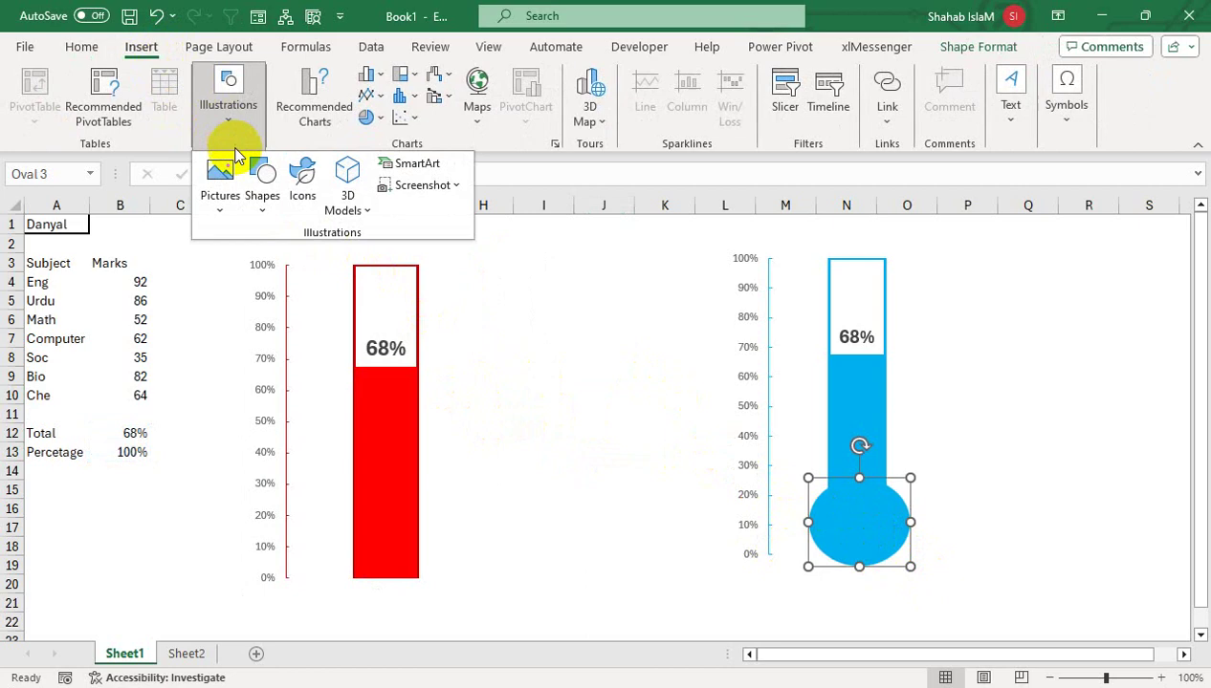
click(262, 203)
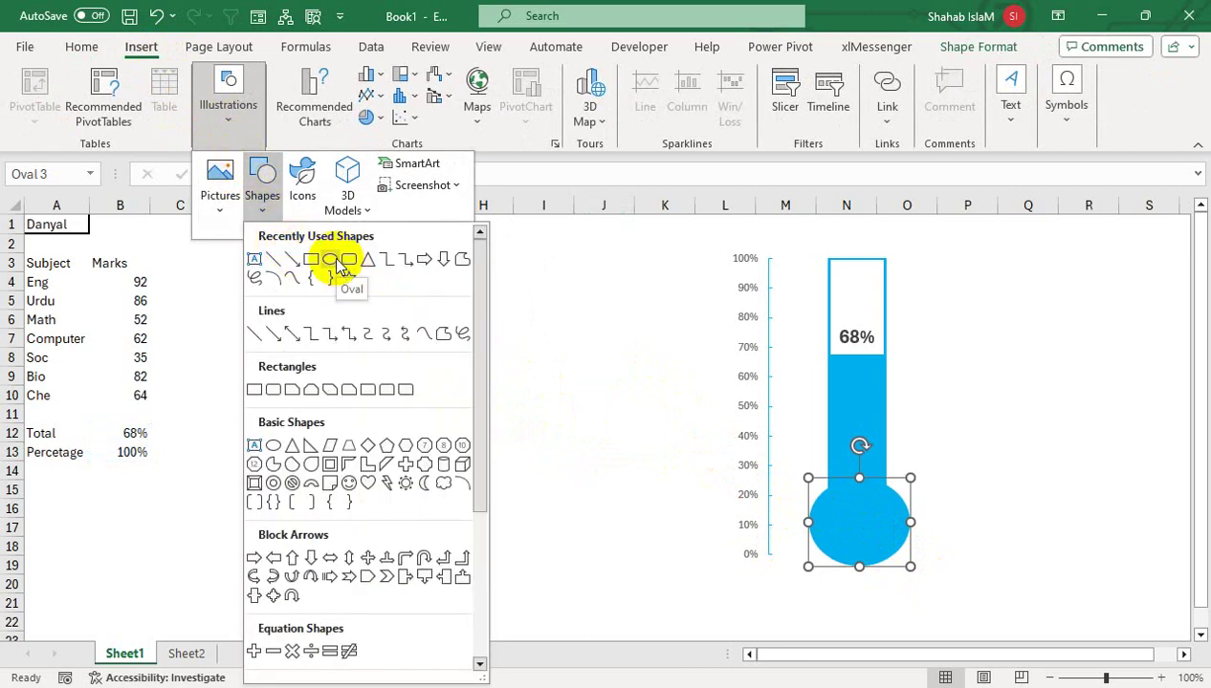
click(336, 265)
mouse_move(322, 516)
mouse_down()
mouse_move(457, 608)
mouse_move(435, 604)
mouse_up()
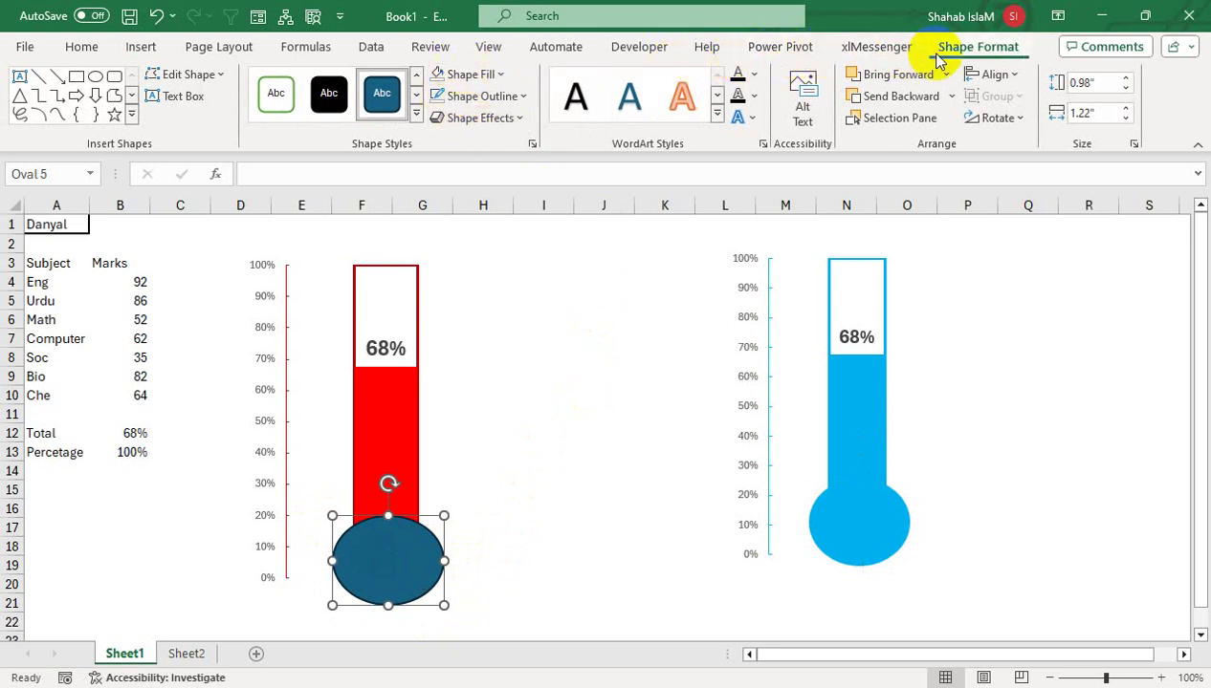
Step: Fill the oval solid red with no outline
click(467, 75)
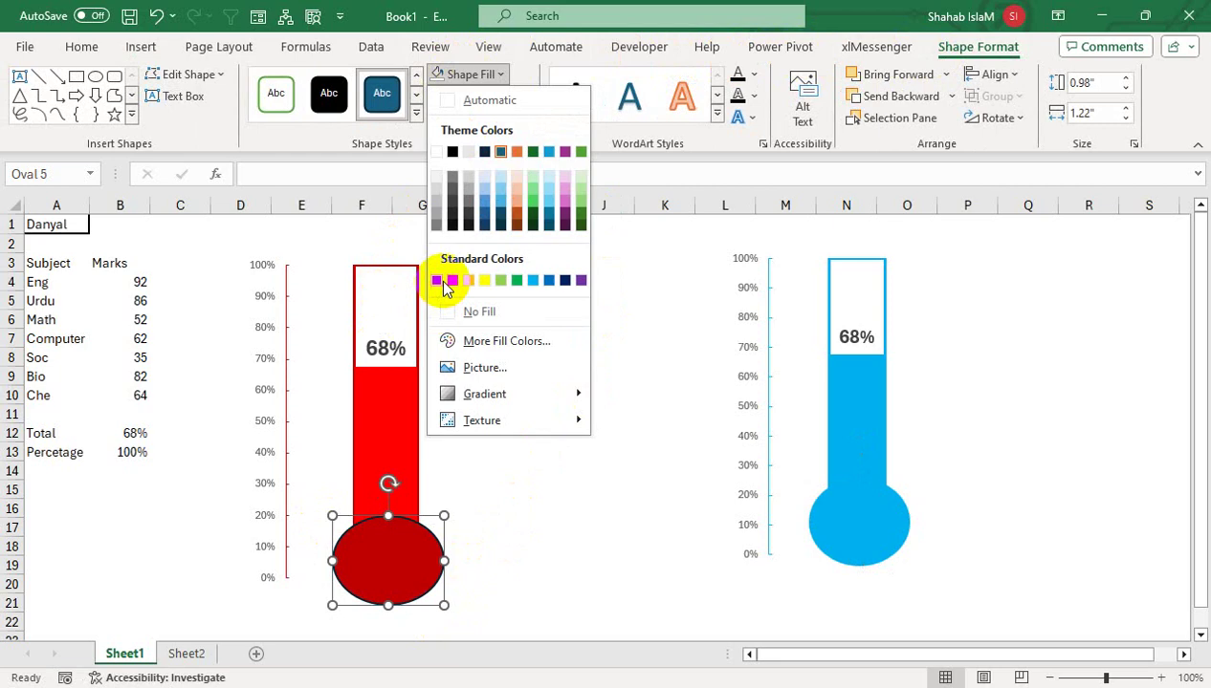
click(452, 280)
click(470, 74)
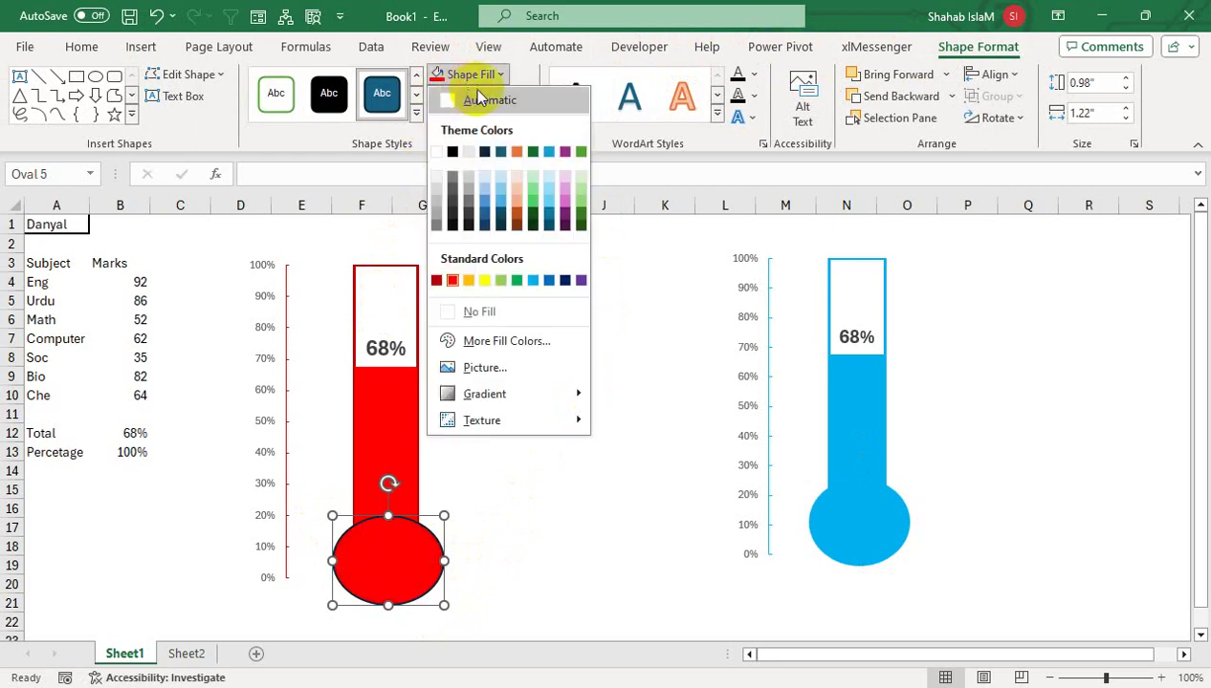
click(499, 76)
click(506, 98)
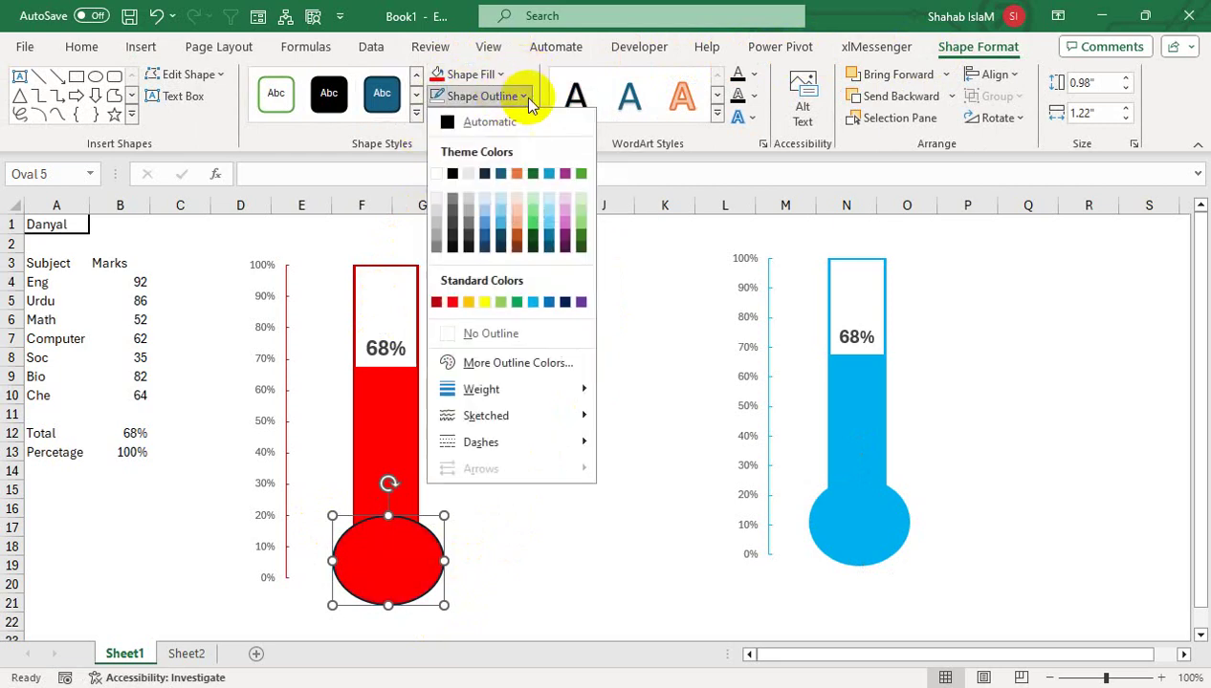
click(488, 328)
click(563, 405)
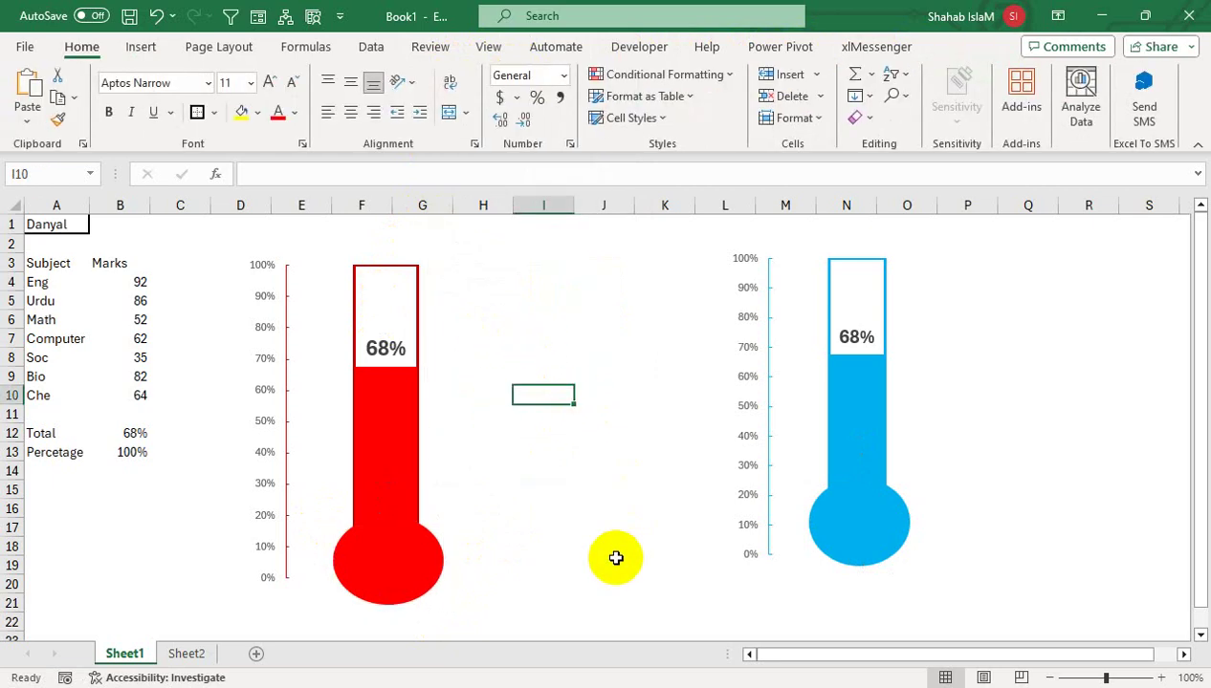
Step: Pick a different student from the A1 dropdown to test the thermometers
click(385, 561)
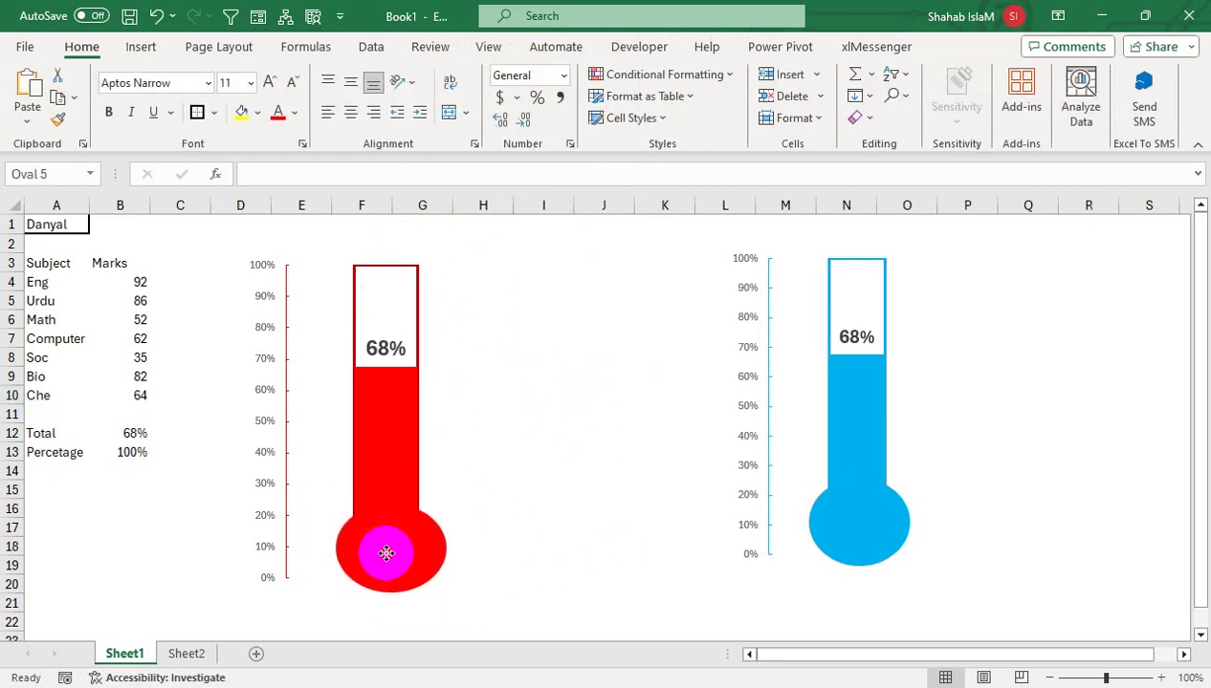
click(521, 432)
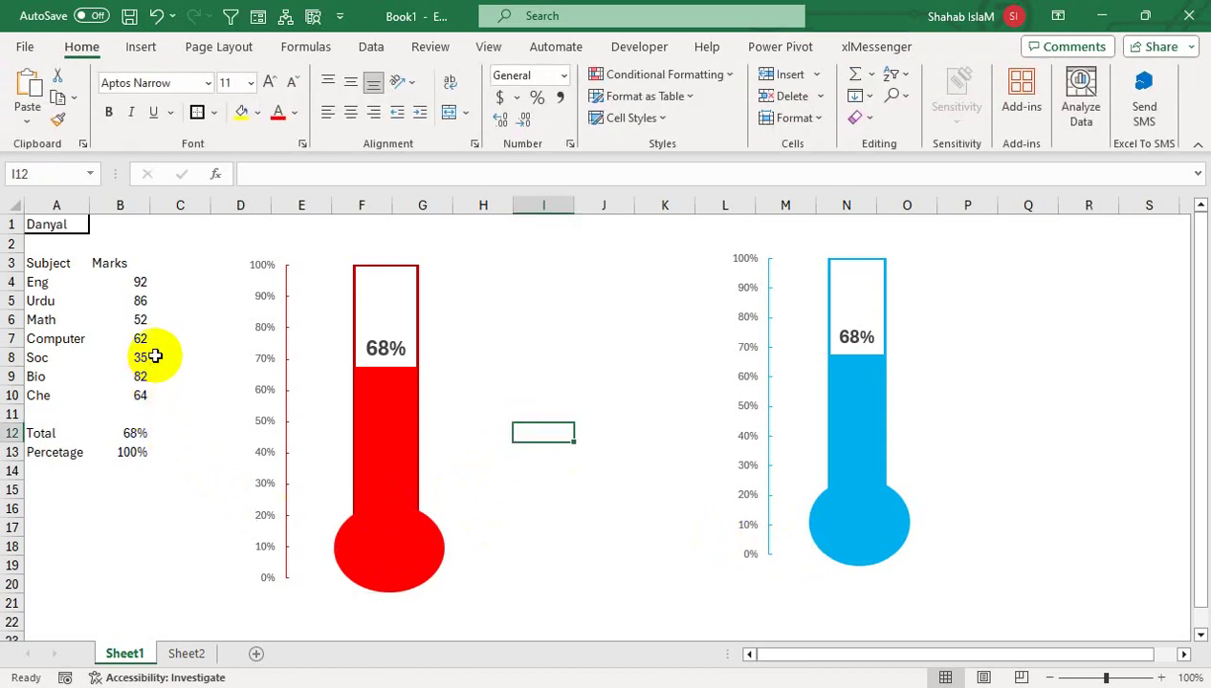
click(65, 235)
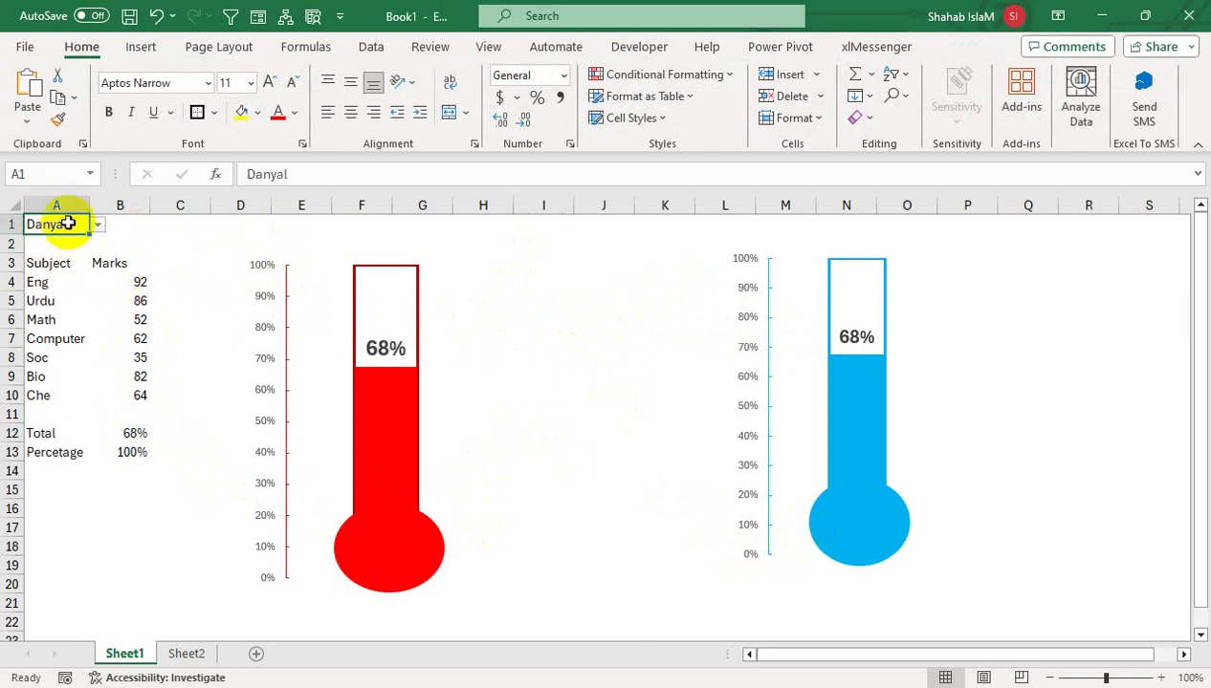
click(95, 225)
click(72, 258)
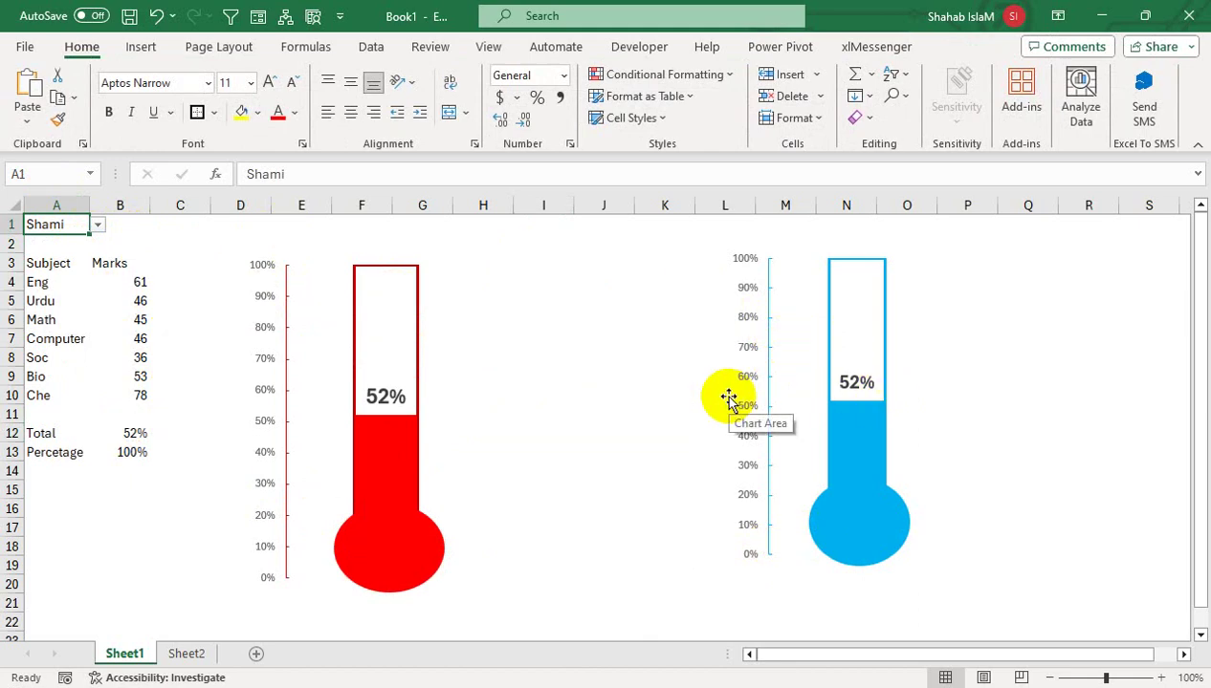
click(543, 319)
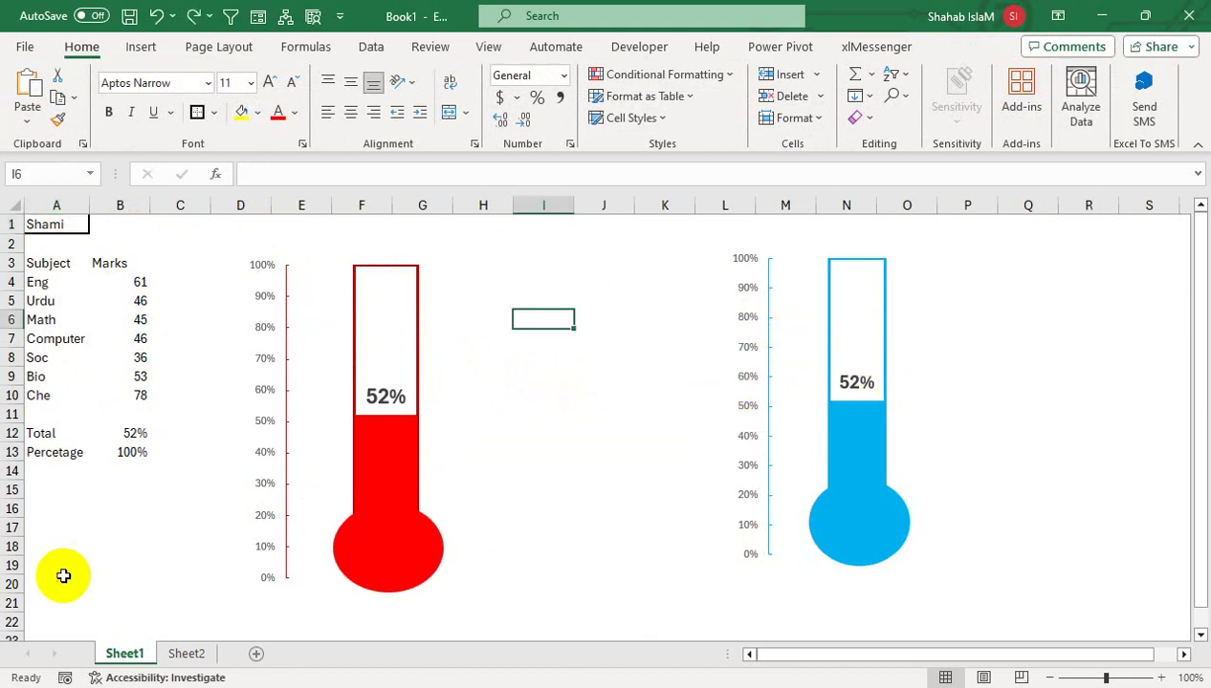
Step: Choose two more students in A1, ending with the charts at 74%
click(59, 208)
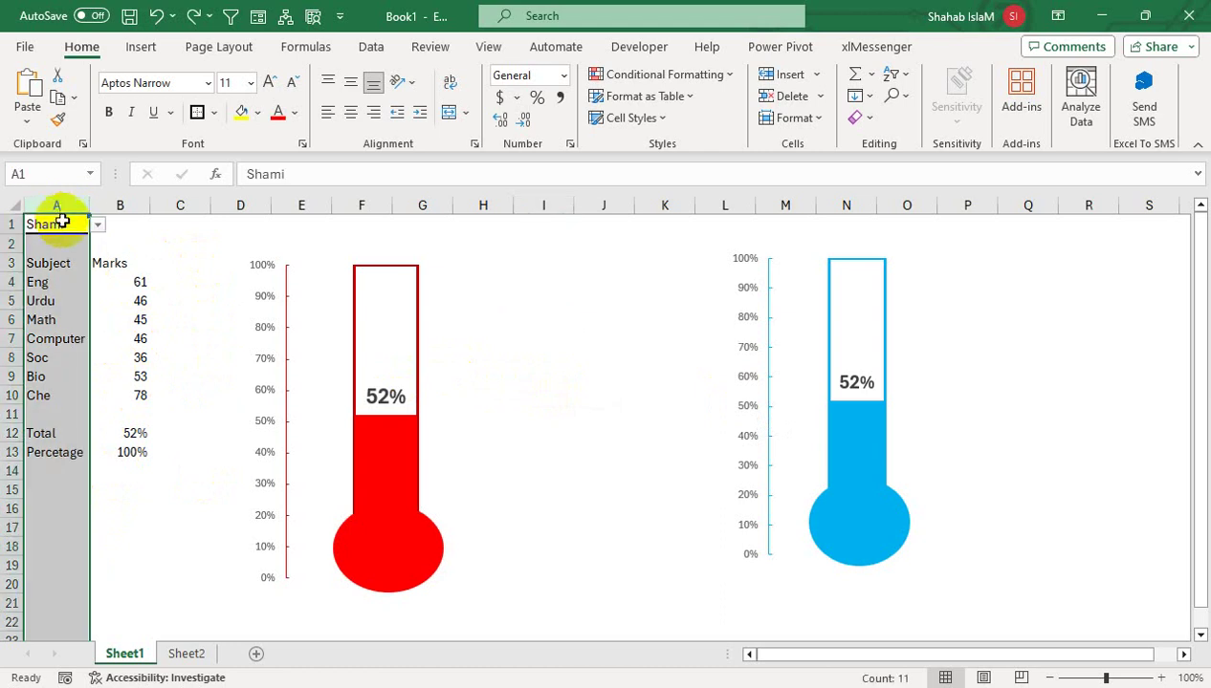
click(67, 220)
click(100, 225)
click(67, 315)
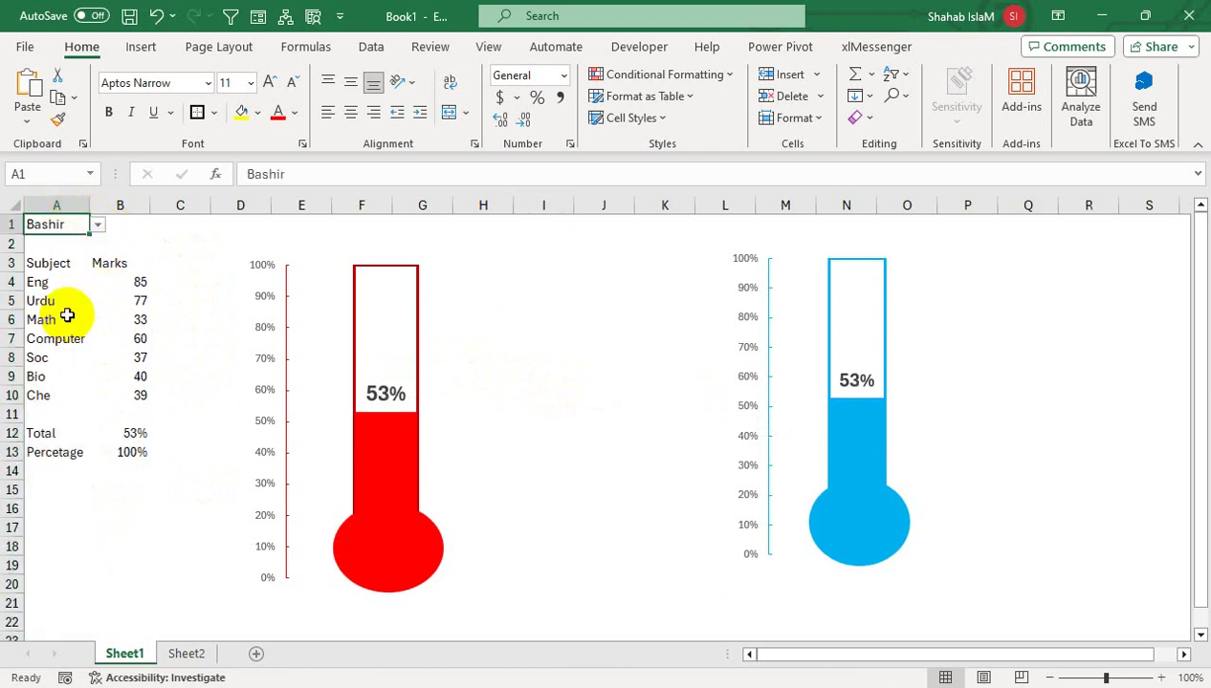
click(97, 225)
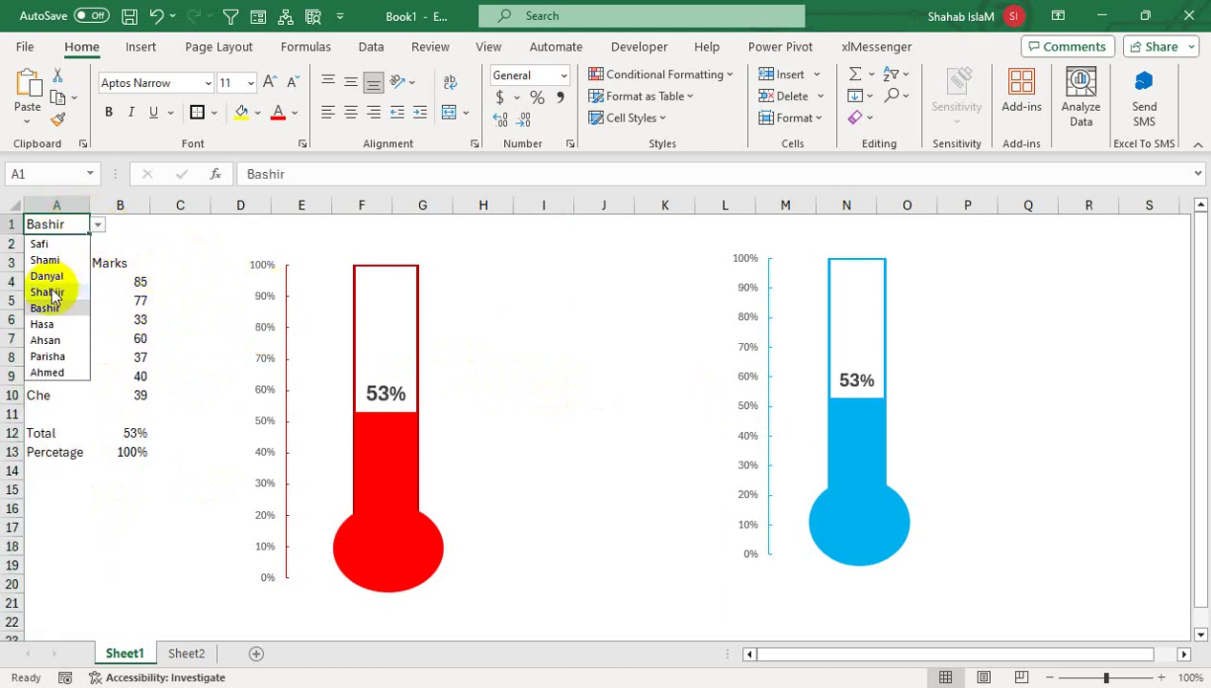
click(44, 325)
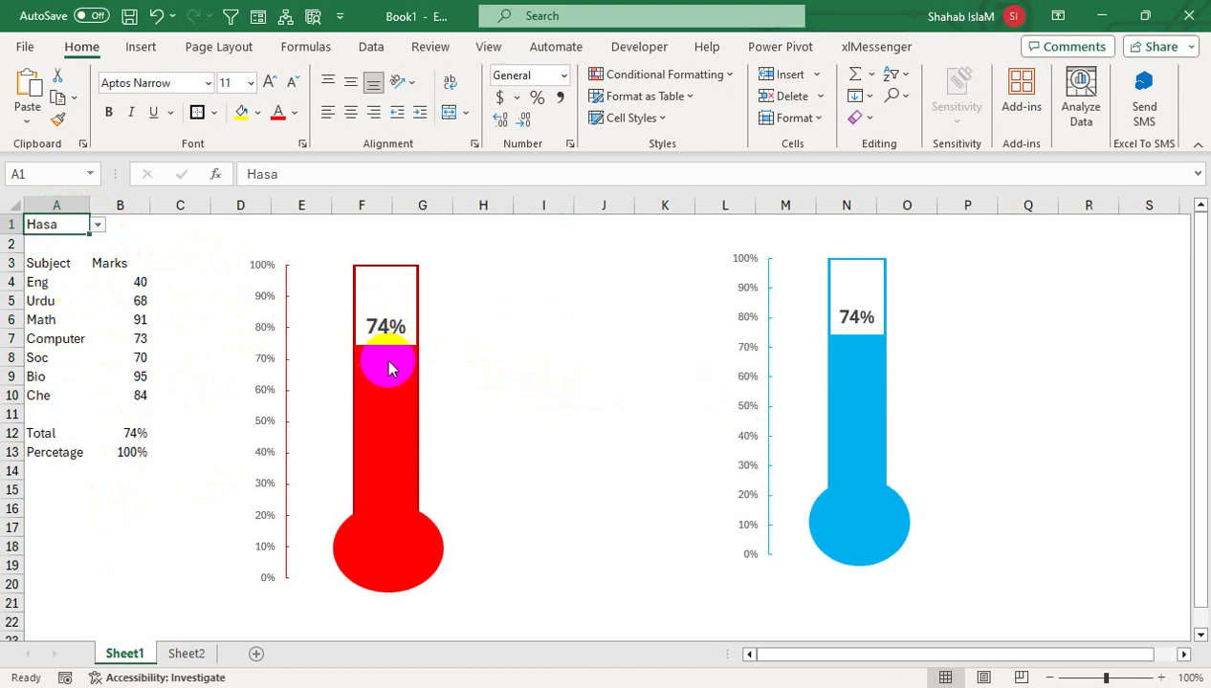